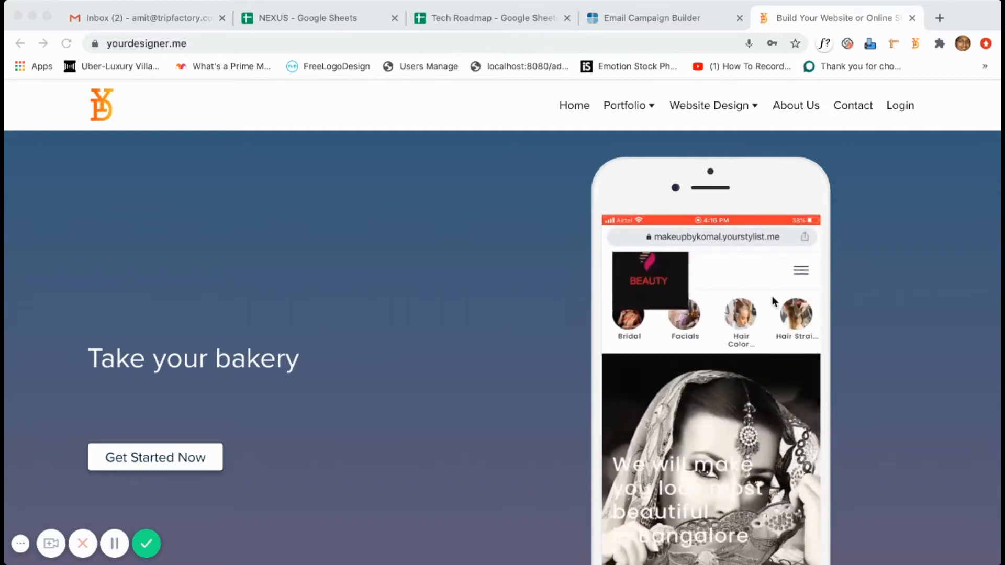
Inspect the YourDesigner site address and scroll down the home page.
{"action": "left_click", "coordinate": [542, 45]}
{"action": "left_click", "coordinate": [540, 44]}
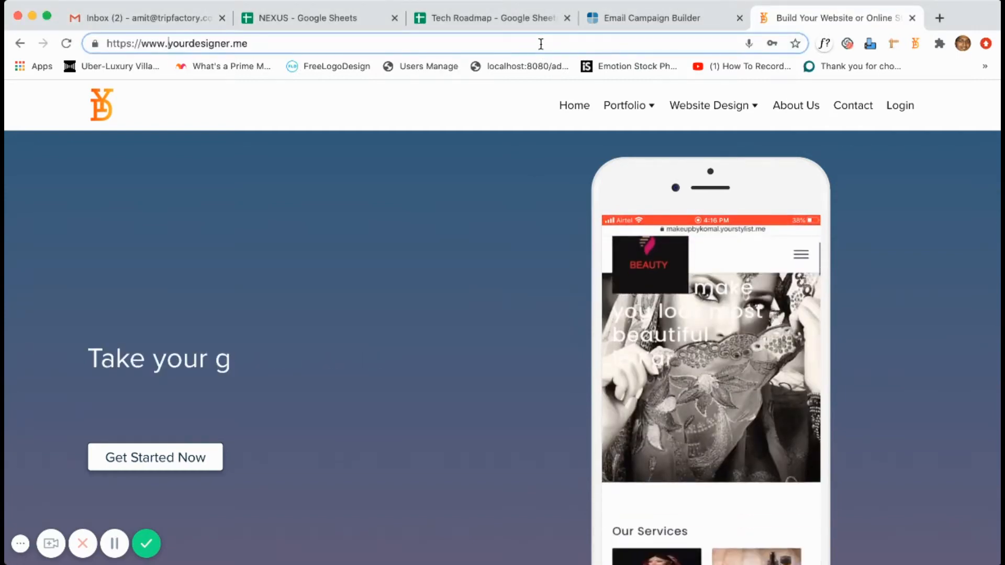
{"action": "left_click", "coordinate": [541, 44]}
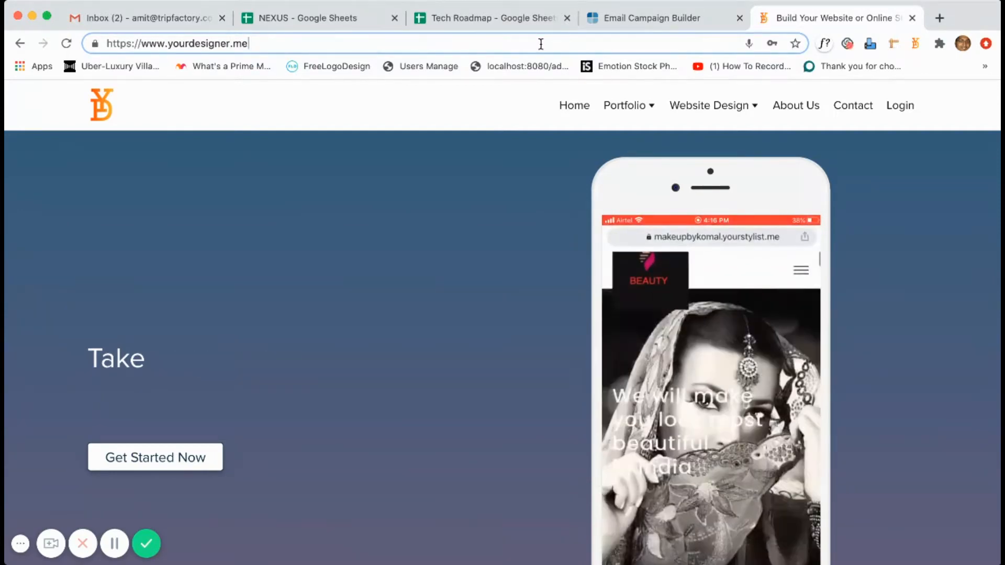
{"action": "left_click", "coordinate": [491, 201]}
{"action": "scroll", "coordinate": [455, 243], "scroll_direction": "down", "scroll_amount": 3}
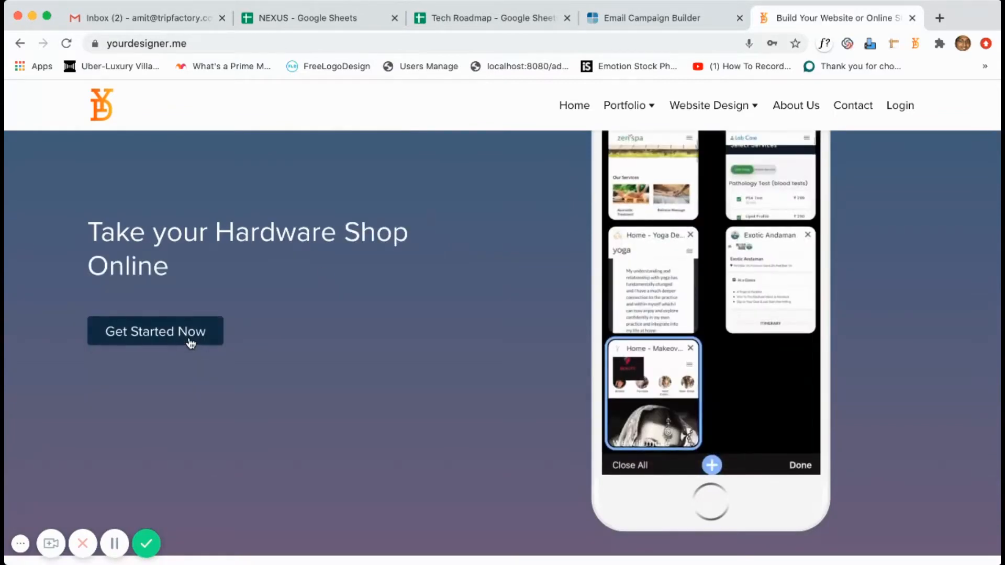
Start a new website named My Shop and replace the prefilled e-mail with the business e-mail address.
{"action": "left_click", "coordinate": [191, 343]}
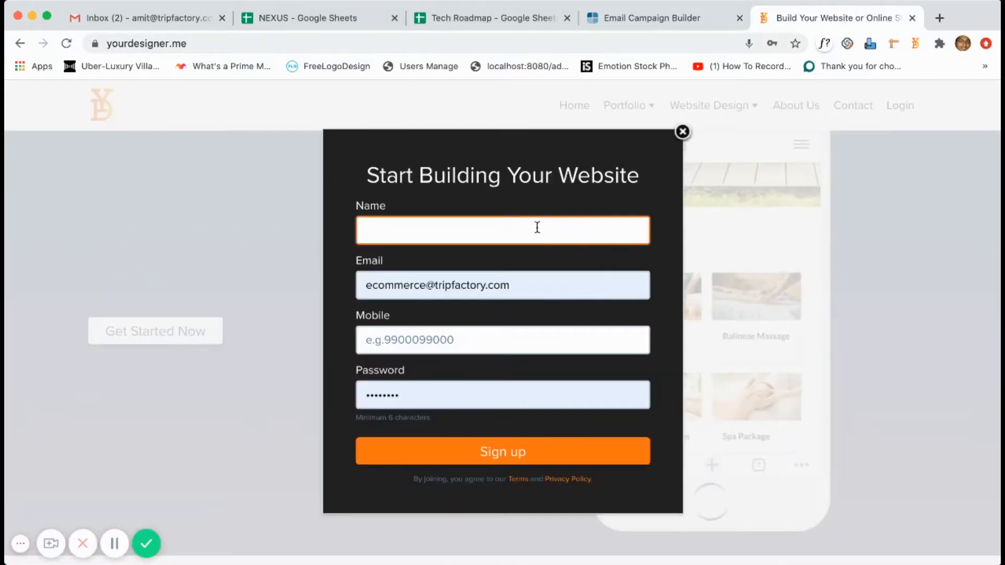
{"action": "type", "text": "My Shop"}
{"action": "key", "text": "Tab"}
{"action": "key", "text": "Left"}
{"action": "key", "text": "shift+alt+Right"}
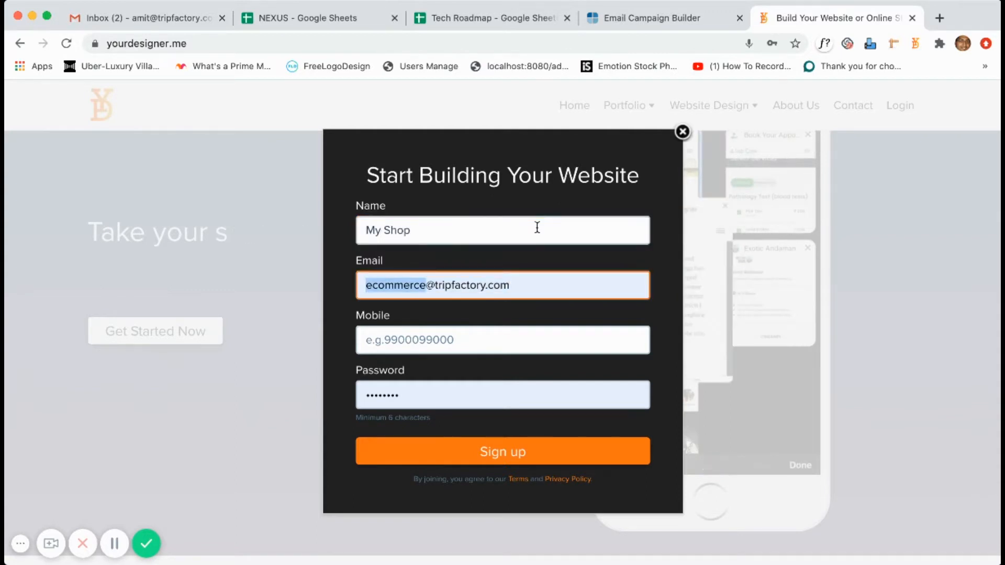
{"action": "key", "text": "shift+alt+Right"}
{"action": "key", "text": "shift+alt+Right"}
{"action": "key", "text": "BackSpace"}
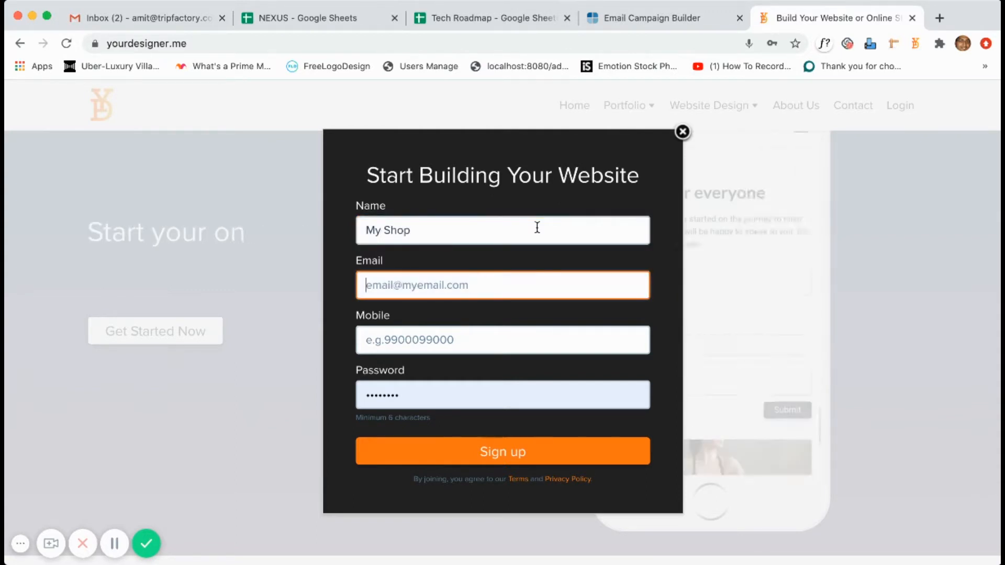
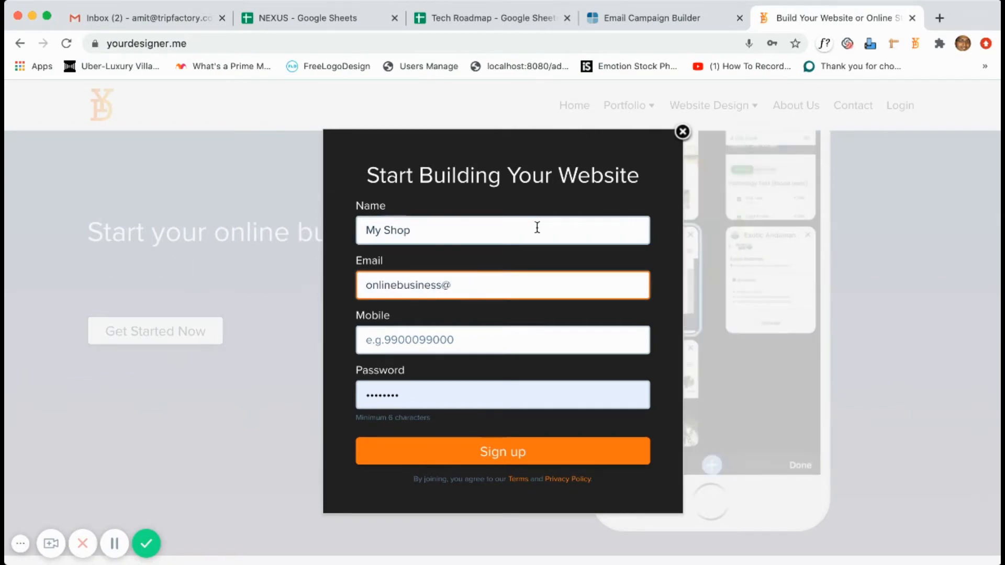
Enter the mobile number and account password, then submit the sign-up form.
{"action": "key", "text": "Tab"}
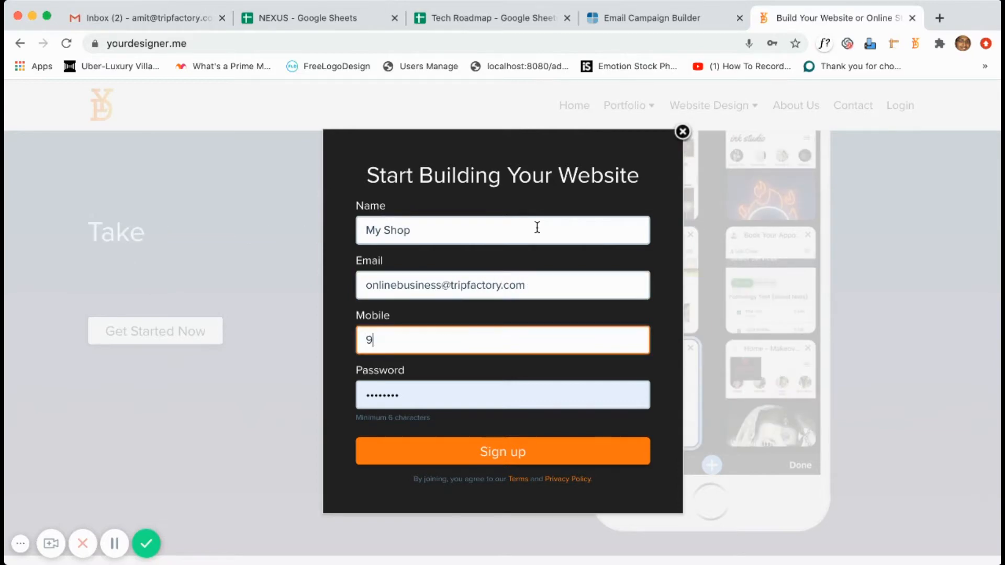
{"action": "key", "text": "Tab"}
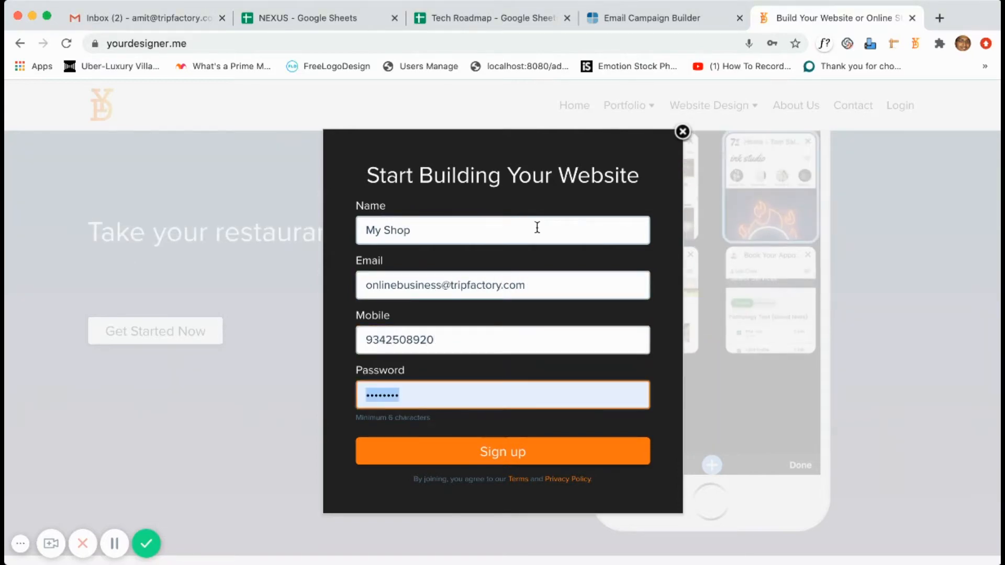
{"action": "type", "text": "•••••••••"}
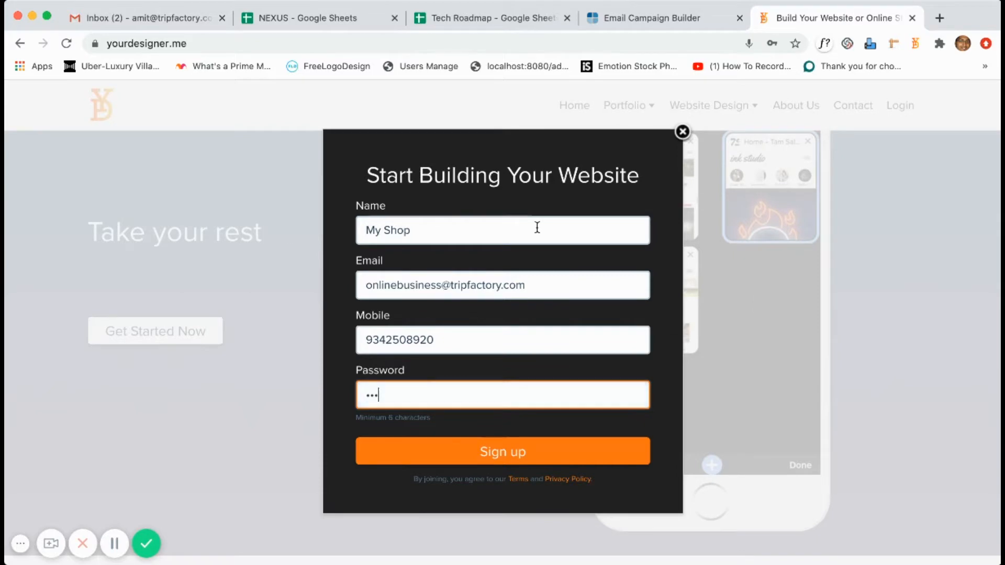
{"action": "type", "text": "•"}
{"action": "left_click", "coordinate": [526, 459]}
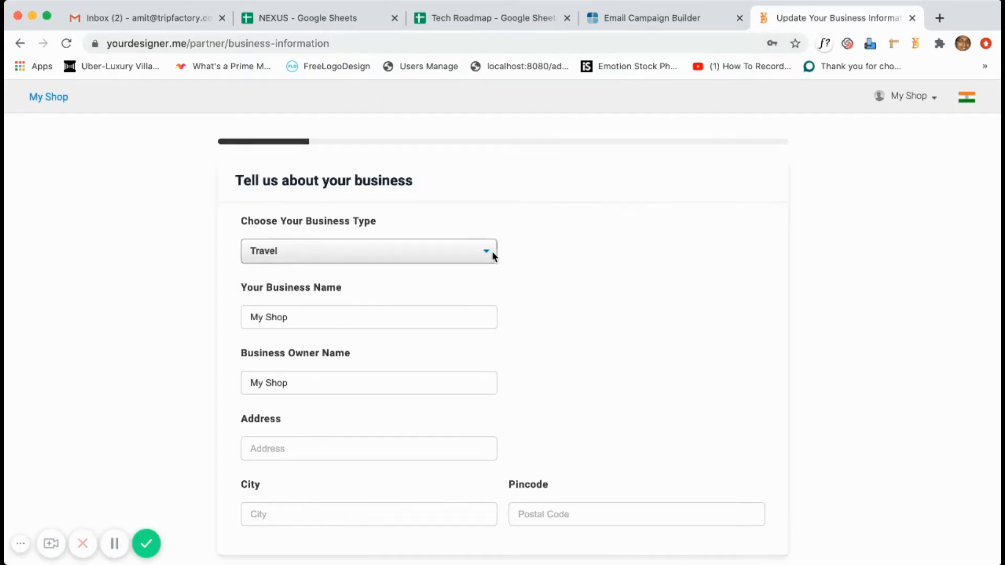
Set the business type to E-Commerce.
{"action": "scroll", "coordinate": [487, 273], "scroll_direction": "down", "scroll_amount": 1}
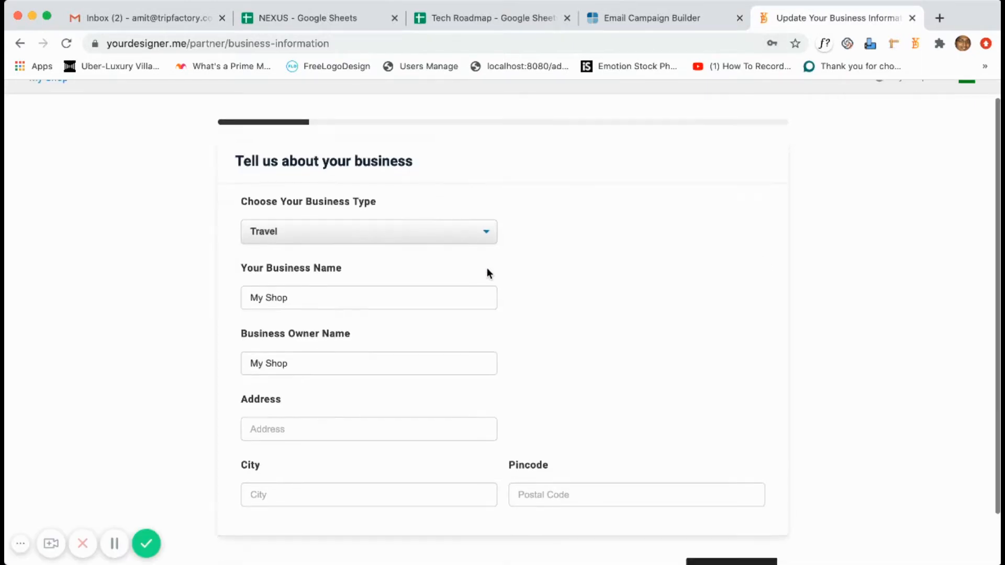
{"action": "left_click", "coordinate": [471, 232]}
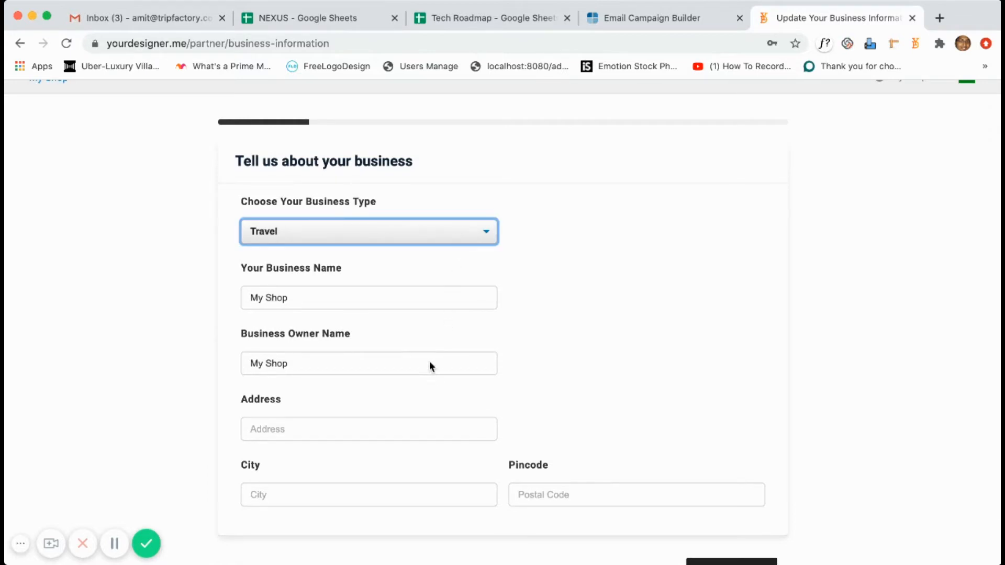
{"action": "key", "text": "e"}
Replace the owner's name, enter the street address, pick Delhi as the city and add the pincode.
{"action": "triple_click", "coordinate": [391, 294]}
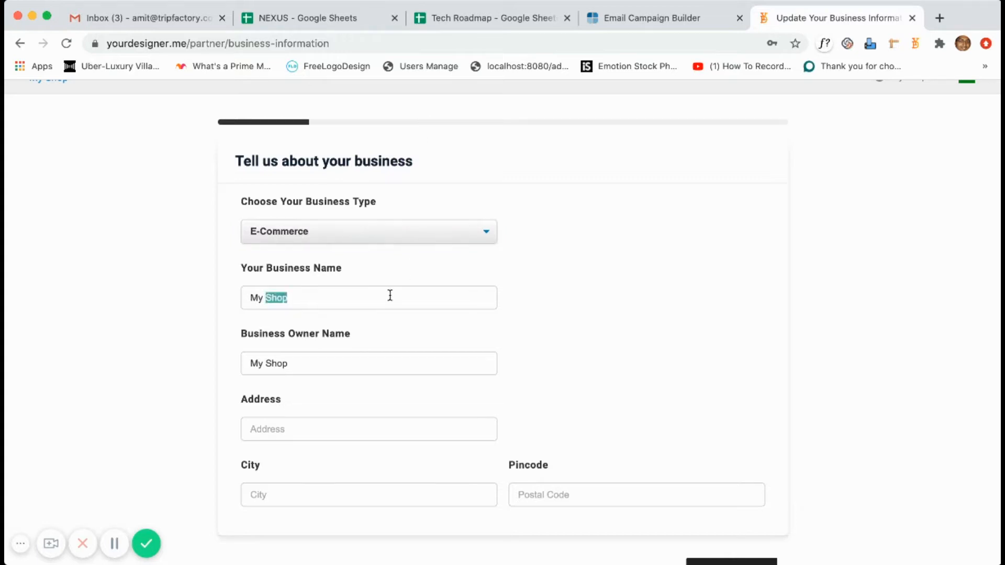
{"action": "triple_click", "coordinate": [360, 365]}
{"action": "key", "text": "BackSpace"}
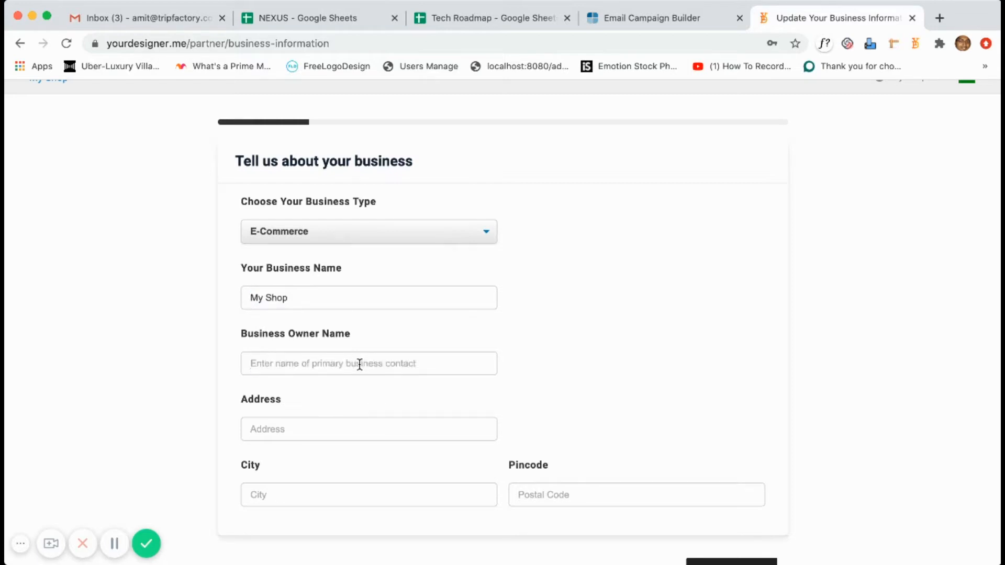
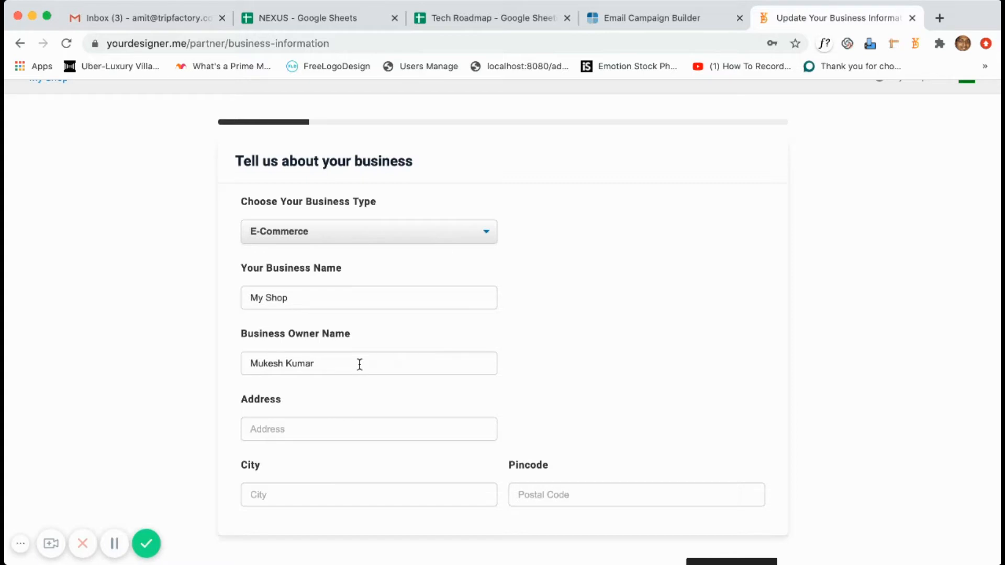
{"action": "type", "text": "Del"}
{"action": "left_click", "coordinate": [317, 512]}
{"action": "left_click", "coordinate": [564, 495]}
{"action": "type", "text": "110016"}
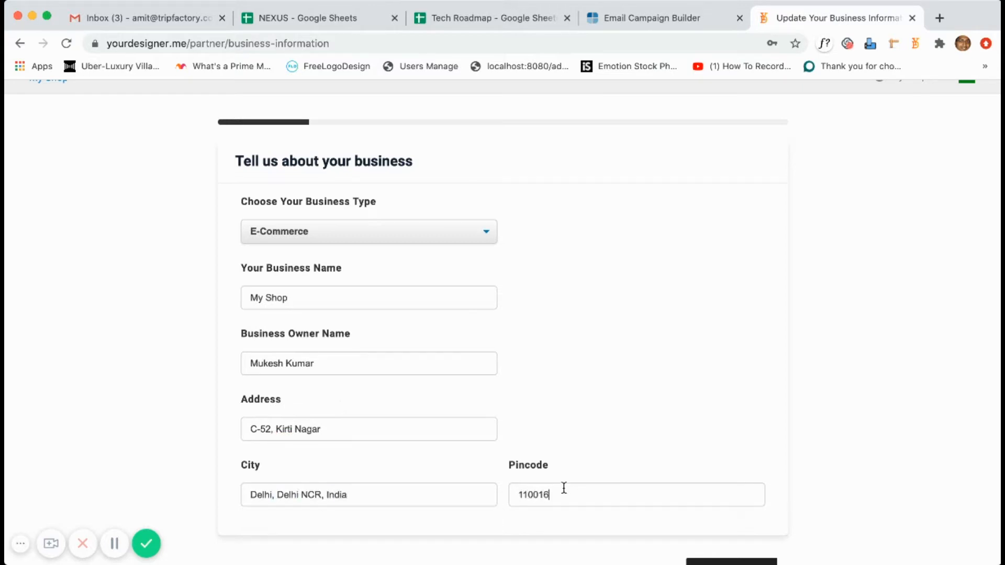
{"action": "type", "text": "15"}
{"action": "scroll", "coordinate": [715, 450], "scroll_direction": "down", "scroll_amount": 3}
Mark the shop as closed on Sundays in the business hours step.
{"action": "left_click", "coordinate": [737, 519]}
{"action": "scroll", "coordinate": [700, 395], "scroll_direction": "up", "scroll_amount": 5}
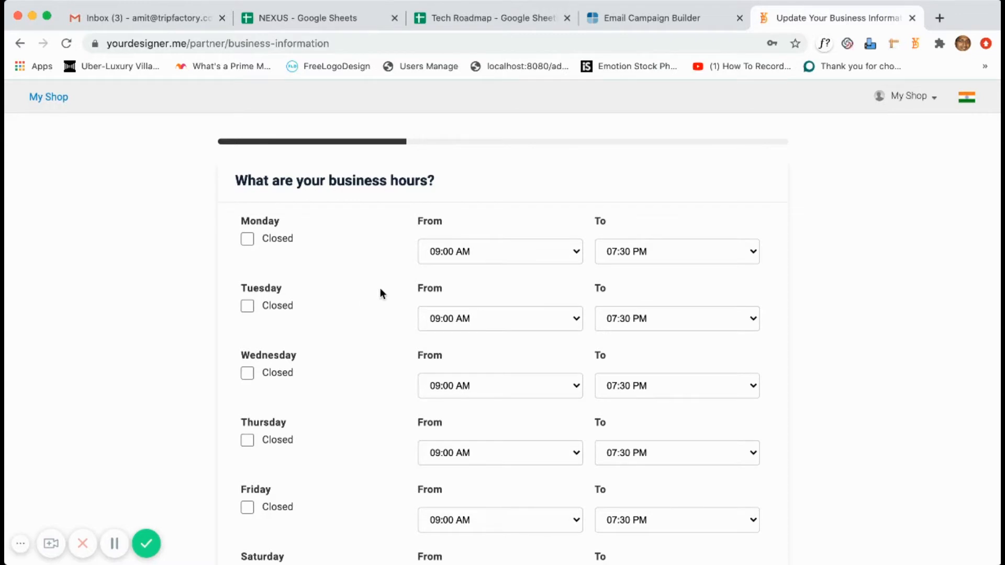
{"action": "scroll", "coordinate": [394, 306], "scroll_direction": "down", "scroll_amount": 5}
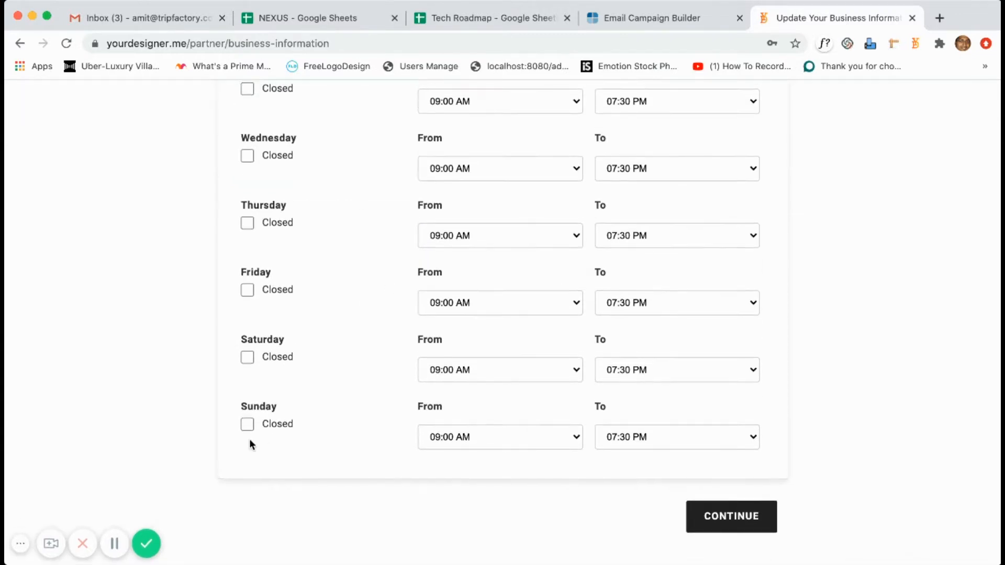
{"action": "left_click", "coordinate": [247, 425]}
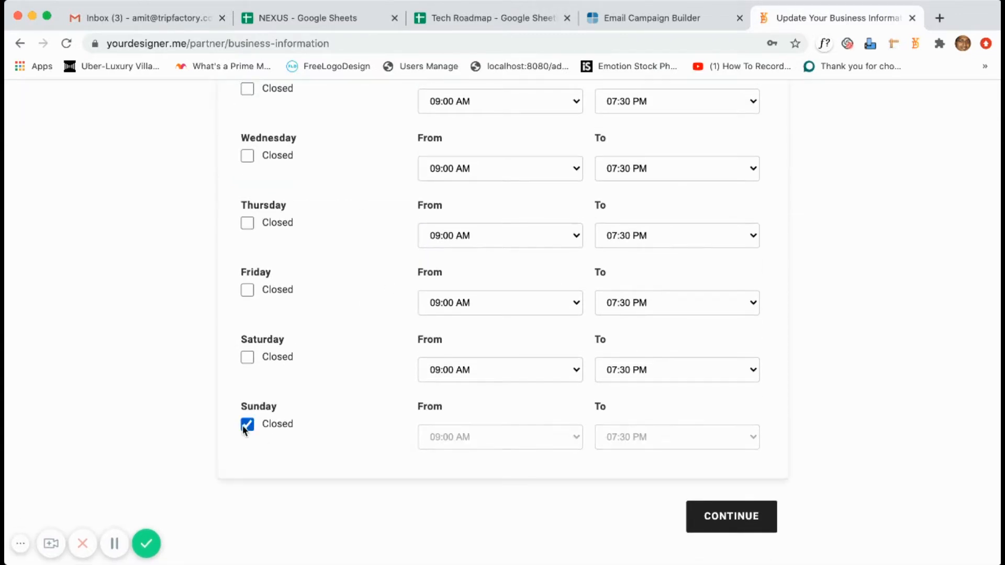
{"action": "left_click", "coordinate": [733, 519]}
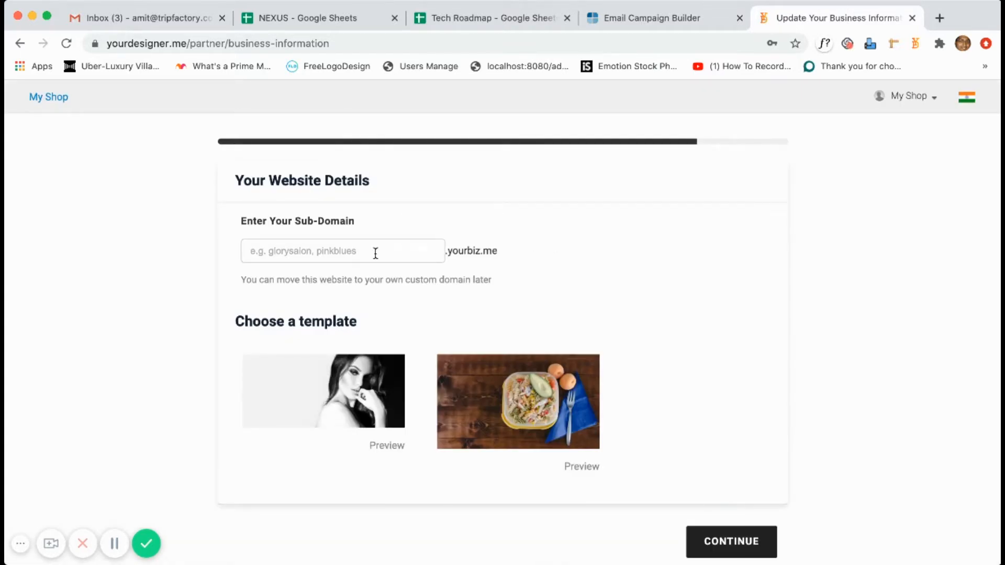
Claim the myeshop sub-domain, choose the portrait template and finish the website setup.
{"action": "type", "text": "m"}
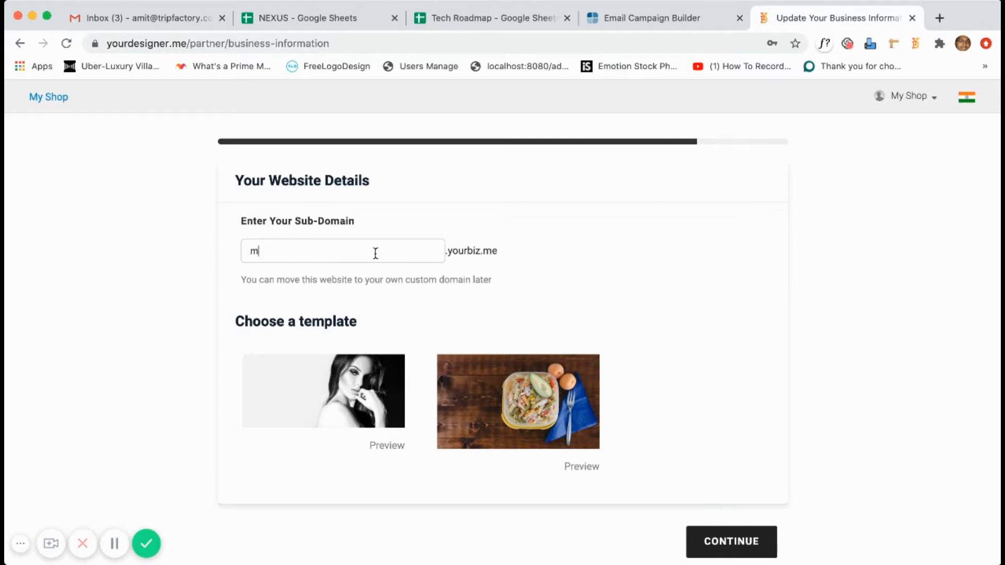
{"action": "type", "text": "yeshop"}
{"action": "key", "text": "super+a"}
{"action": "left_click", "coordinate": [492, 396]}
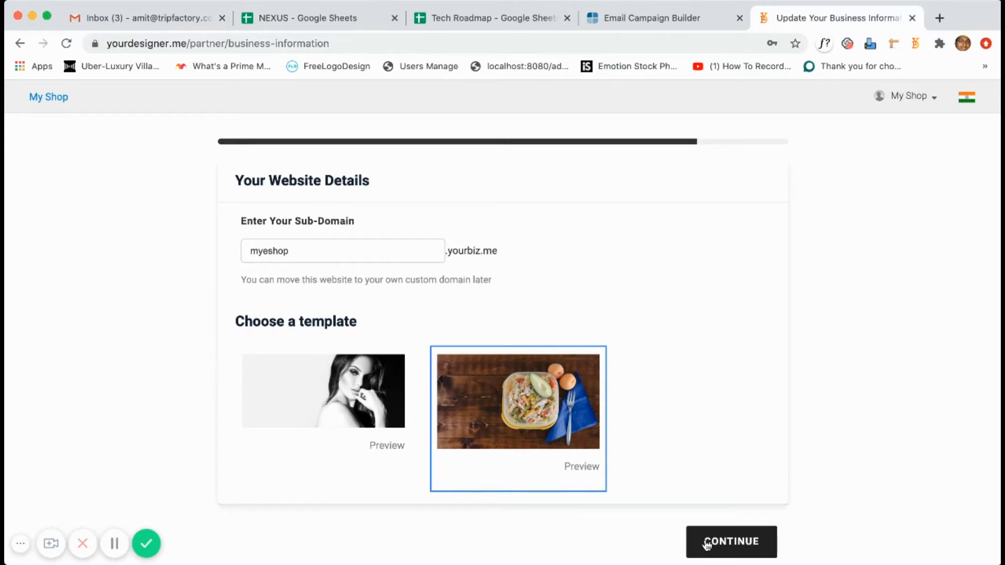
{"action": "left_click", "coordinate": [360, 444]}
{"action": "left_click", "coordinate": [701, 535]}
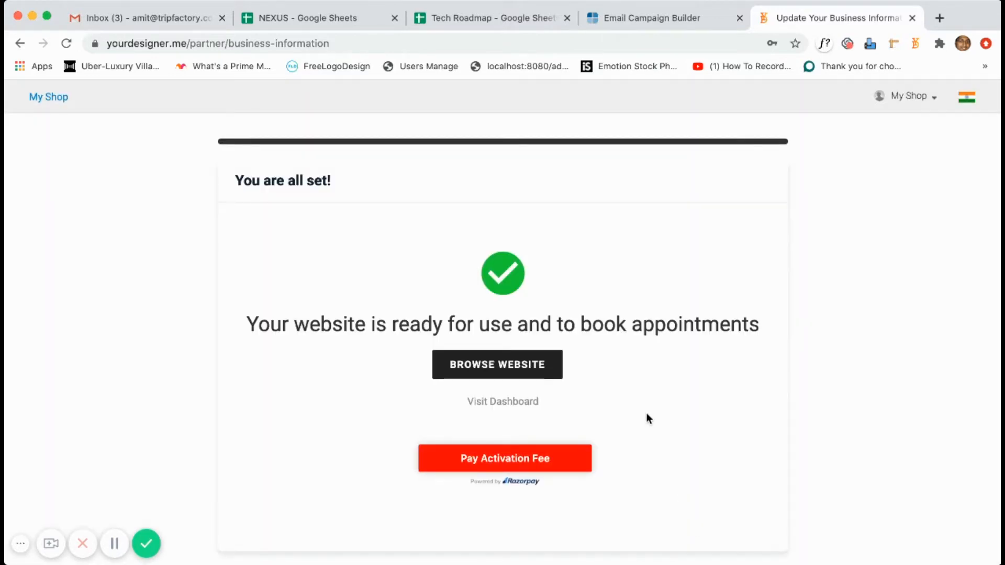
Browse the live My Shop storefront at myeshop.yourbiz.me, then return to the setup confirmation tab.
{"action": "left_click", "coordinate": [539, 374]}
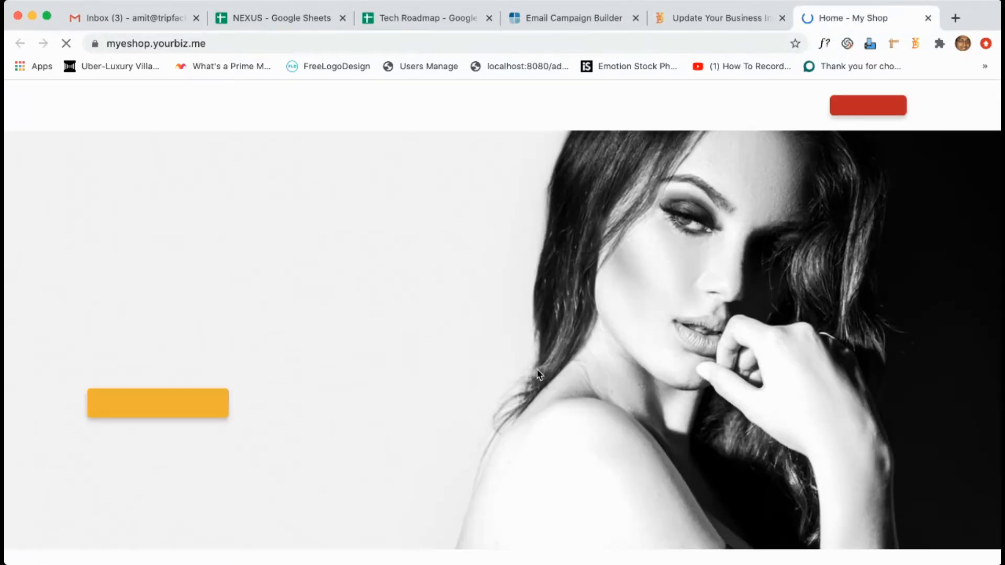
{"action": "scroll", "coordinate": [539, 374], "scroll_direction": "down", "scroll_amount": 10}
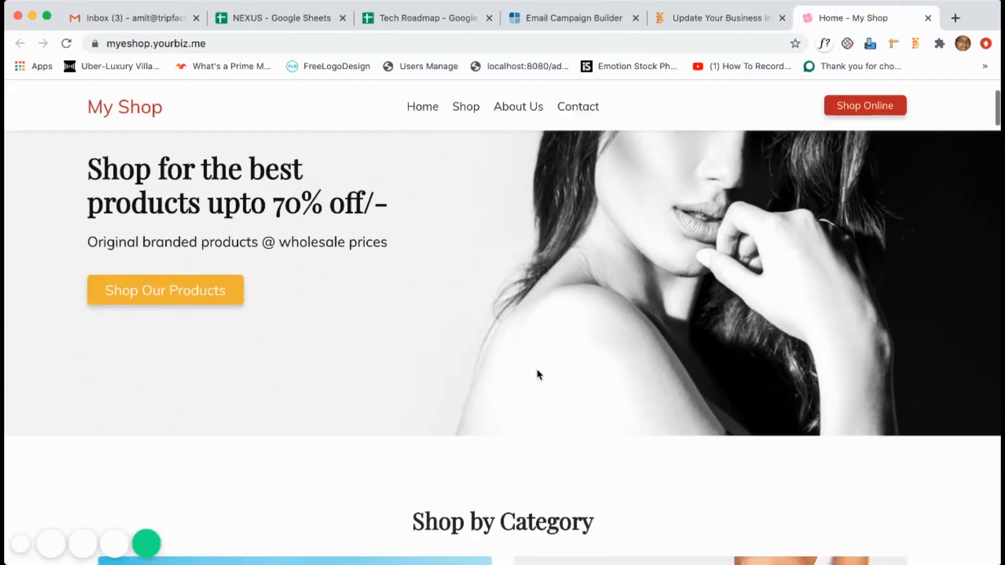
{"action": "scroll", "coordinate": [538, 370], "scroll_direction": "down", "scroll_amount": 8}
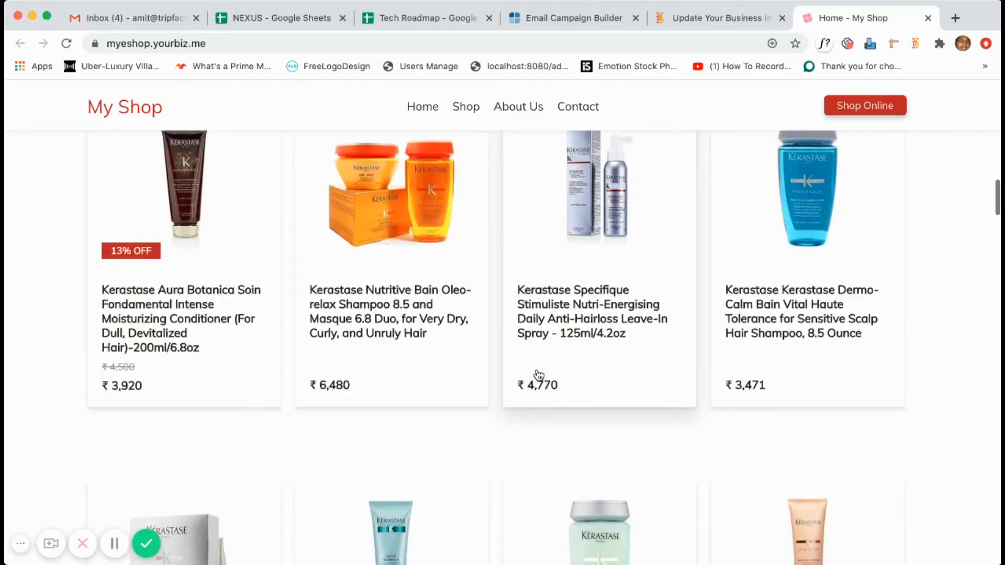
{"action": "scroll", "coordinate": [539, 375], "scroll_direction": "down", "scroll_amount": 15}
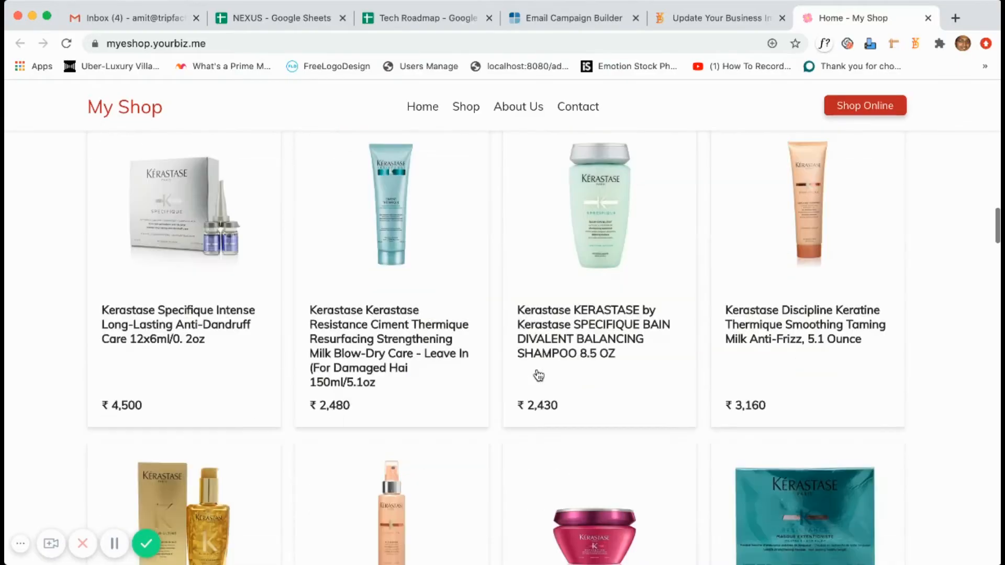
{"action": "scroll", "coordinate": [540, 374], "scroll_direction": "down", "scroll_amount": 8}
{"action": "scroll", "coordinate": [539, 374], "scroll_direction": "up", "scroll_amount": 10}
{"action": "scroll", "coordinate": [539, 375], "scroll_direction": "up", "scroll_amount": 20}
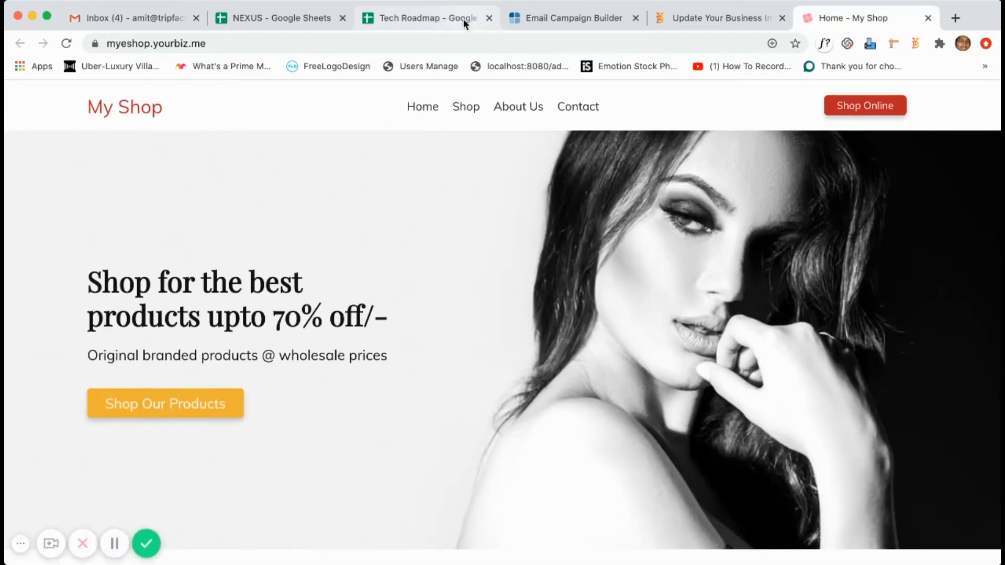
{"action": "left_click", "coordinate": [455, 40]}
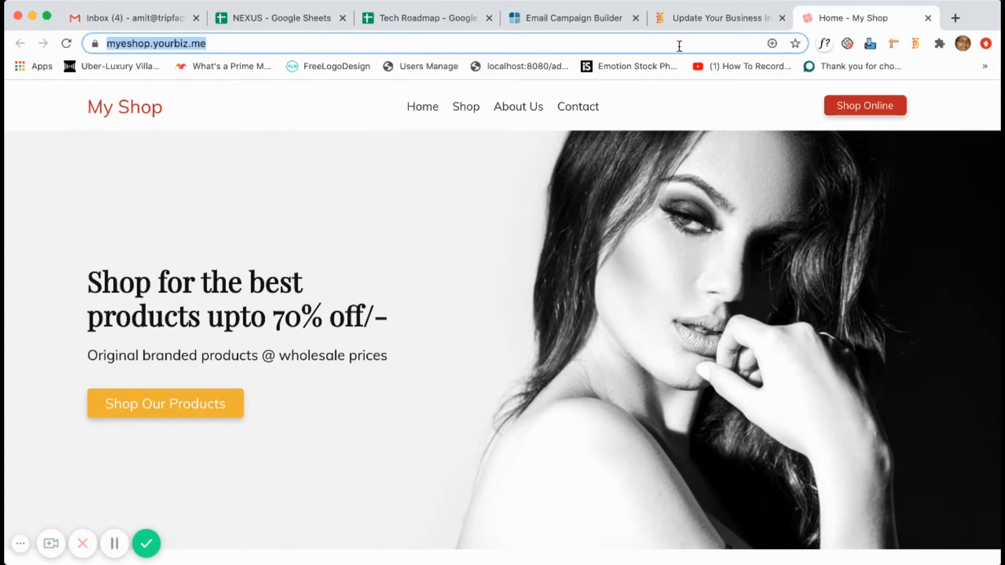
{"action": "left_click", "coordinate": [726, 18]}
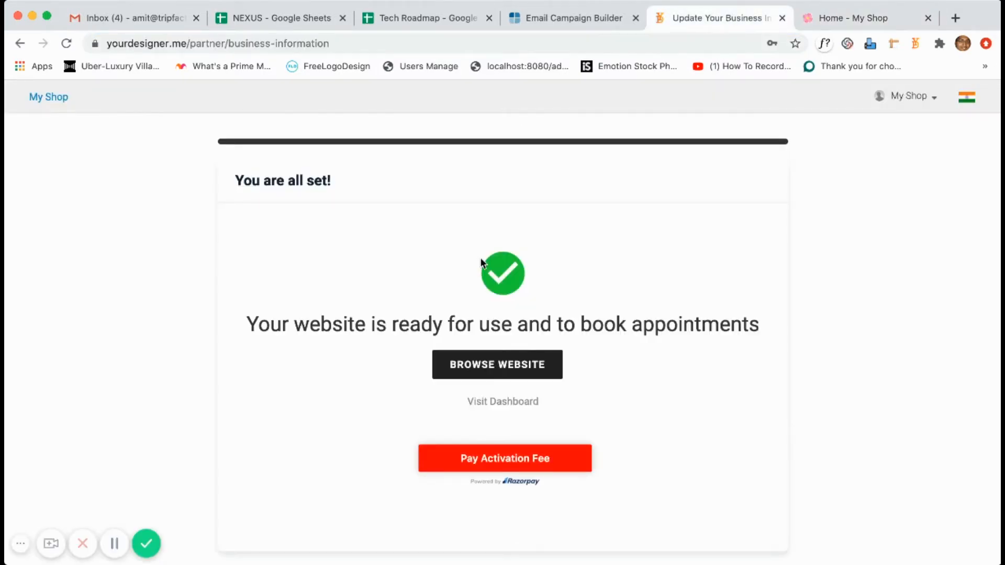
Go from the dashboard to Products and start a new product.
{"action": "left_click", "coordinate": [525, 402]}
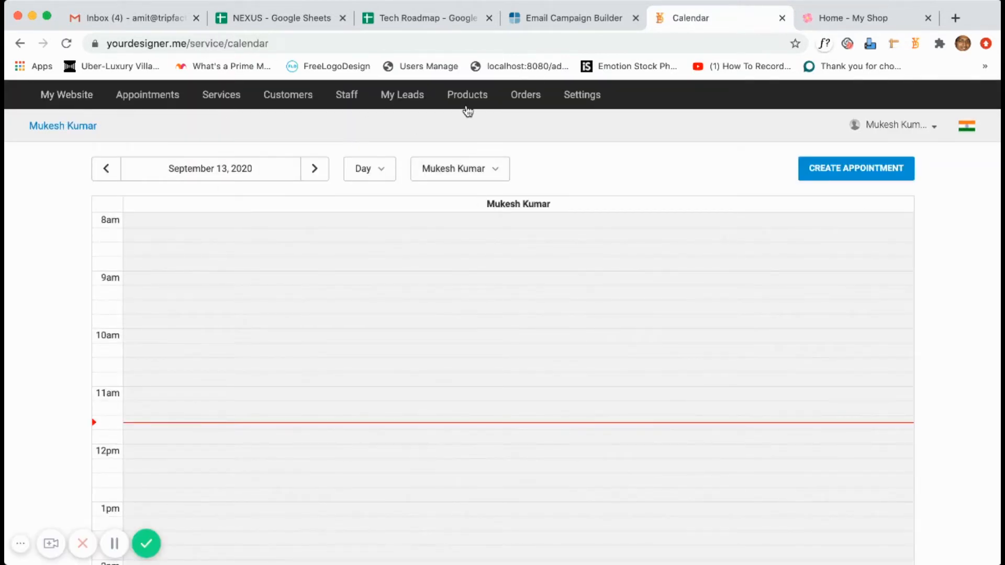
{"action": "left_click", "coordinate": [472, 102]}
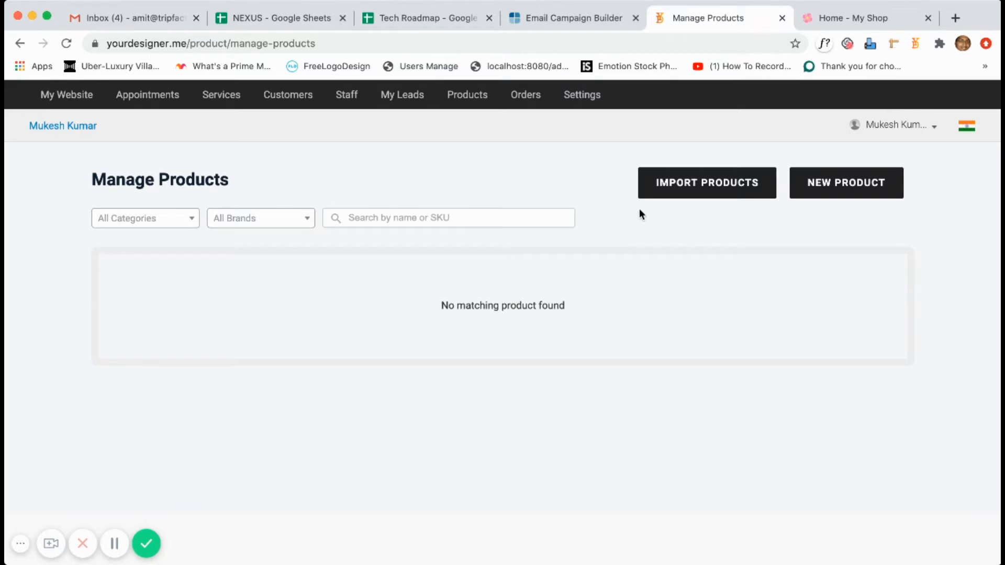
{"action": "left_click", "coordinate": [826, 193]}
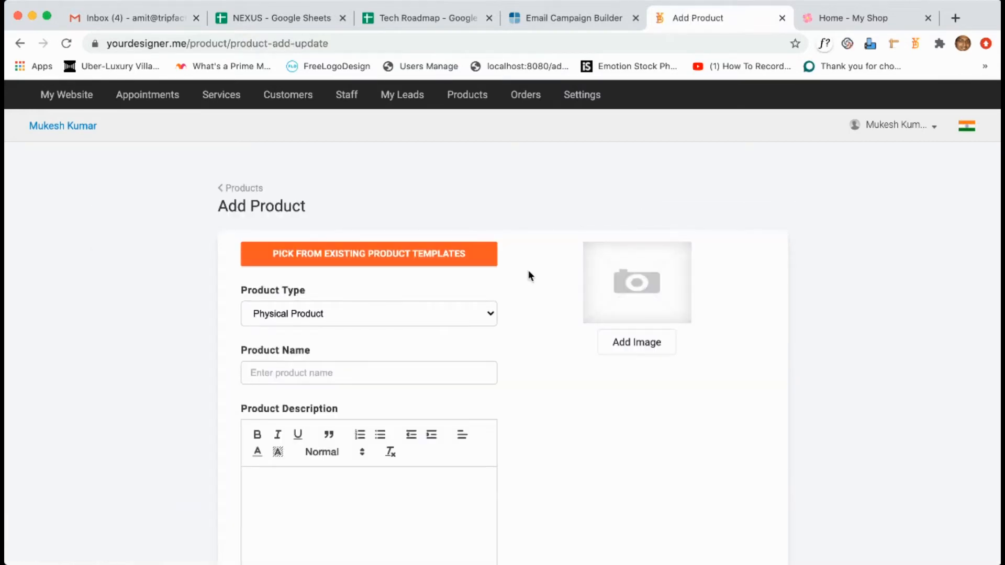
Look over the blank Add Product form, keeping Physical Product type, then return to the product list.
{"action": "scroll", "coordinate": [530, 283], "scroll_direction": "down", "scroll_amount": 2}
{"action": "left_click", "coordinate": [438, 253]}
{"action": "left_click", "coordinate": [439, 254]}
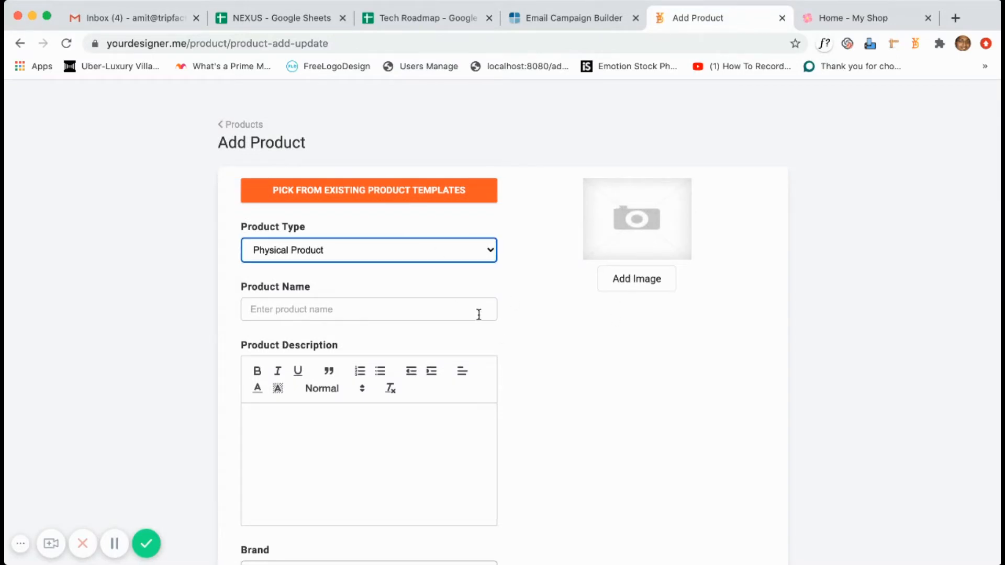
{"action": "scroll", "coordinate": [479, 315], "scroll_direction": "down", "scroll_amount": 5}
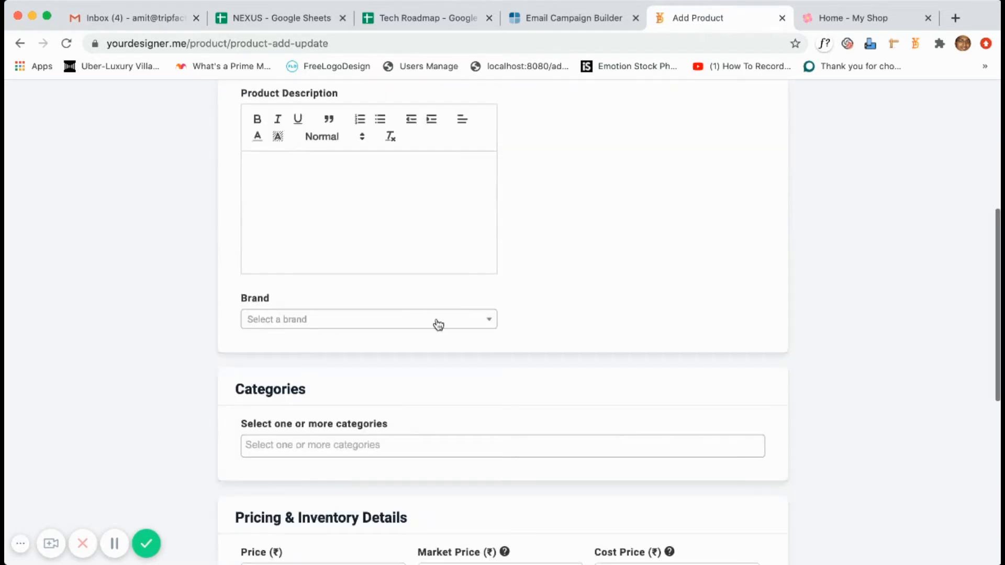
{"action": "scroll", "coordinate": [445, 346], "scroll_direction": "down", "scroll_amount": 3}
{"action": "scroll", "coordinate": [482, 488], "scroll_direction": "down", "scroll_amount": 2}
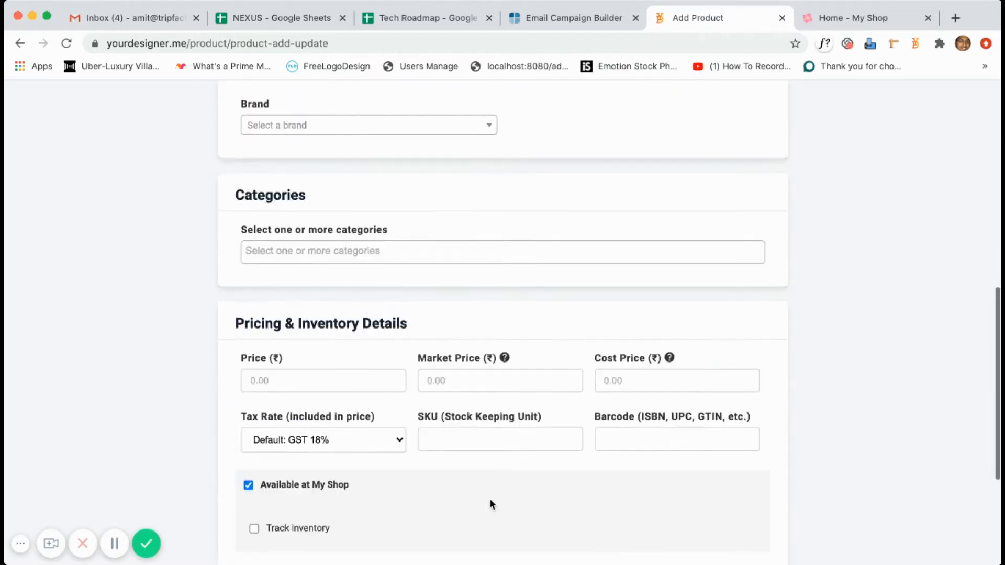
{"action": "scroll", "coordinate": [491, 503], "scroll_direction": "up", "scroll_amount": 10}
{"action": "left_click", "coordinate": [233, 188]}
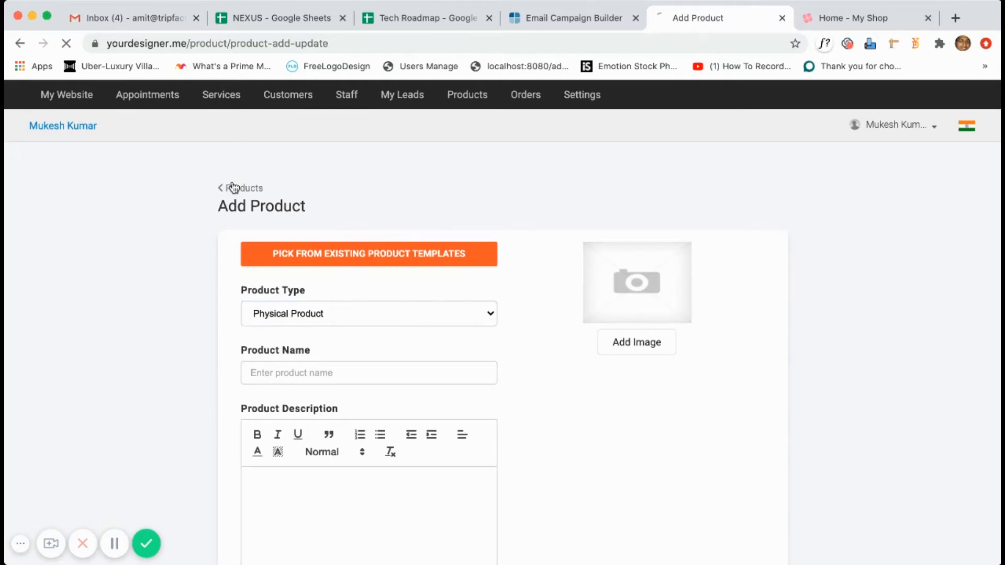
Browse the catalogue of ready-made products available for import.
{"action": "left_click", "coordinate": [678, 193]}
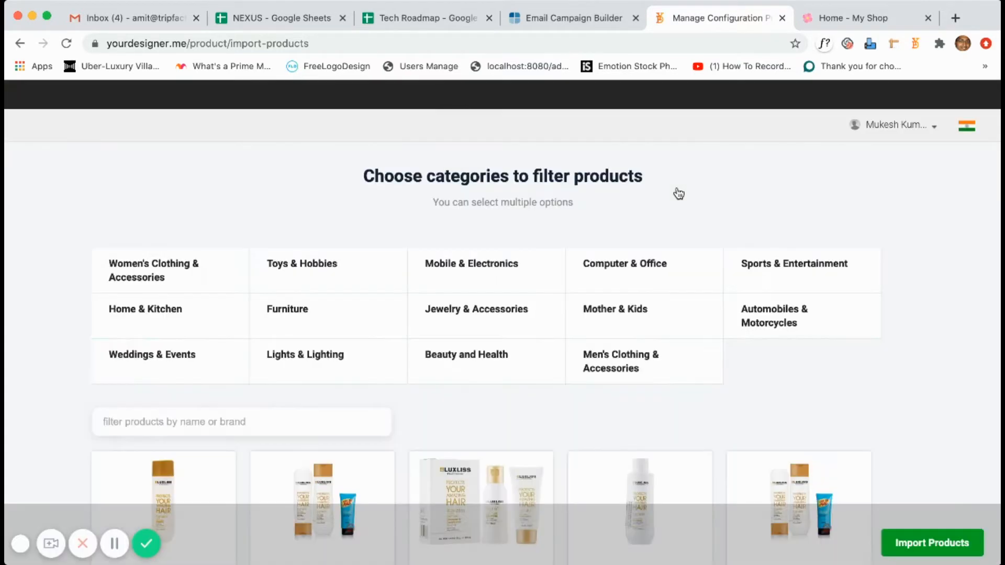
{"action": "scroll", "coordinate": [641, 401], "scroll_direction": "down", "scroll_amount": 10}
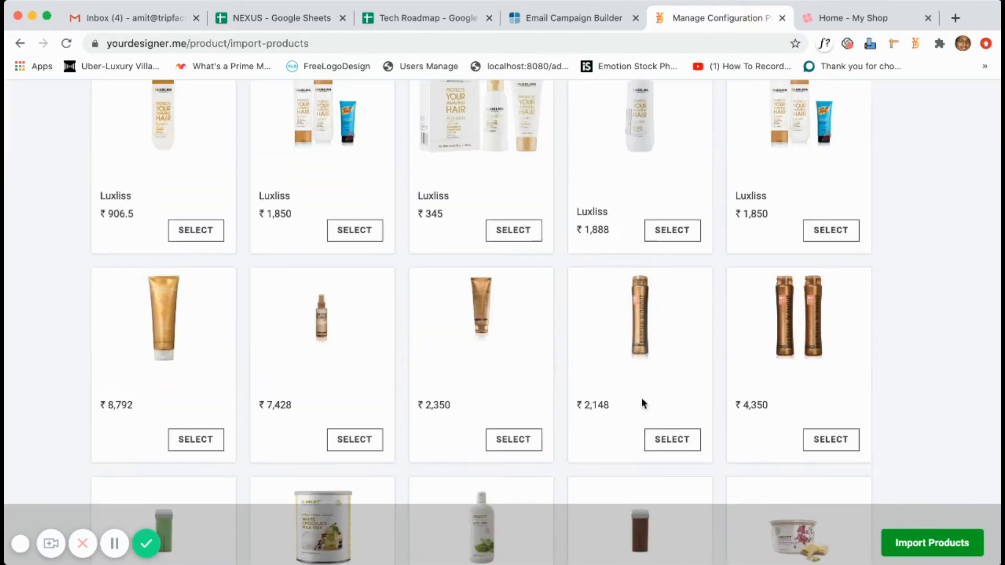
{"action": "scroll", "coordinate": [642, 400], "scroll_direction": "down", "scroll_amount": 12}
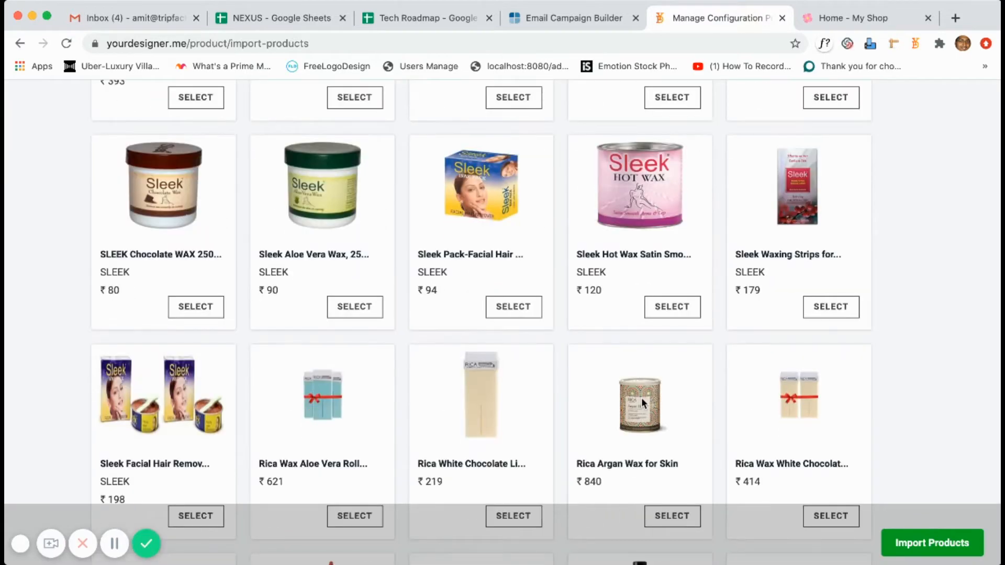
{"action": "scroll", "coordinate": [642, 400], "scroll_direction": "down", "scroll_amount": 8}
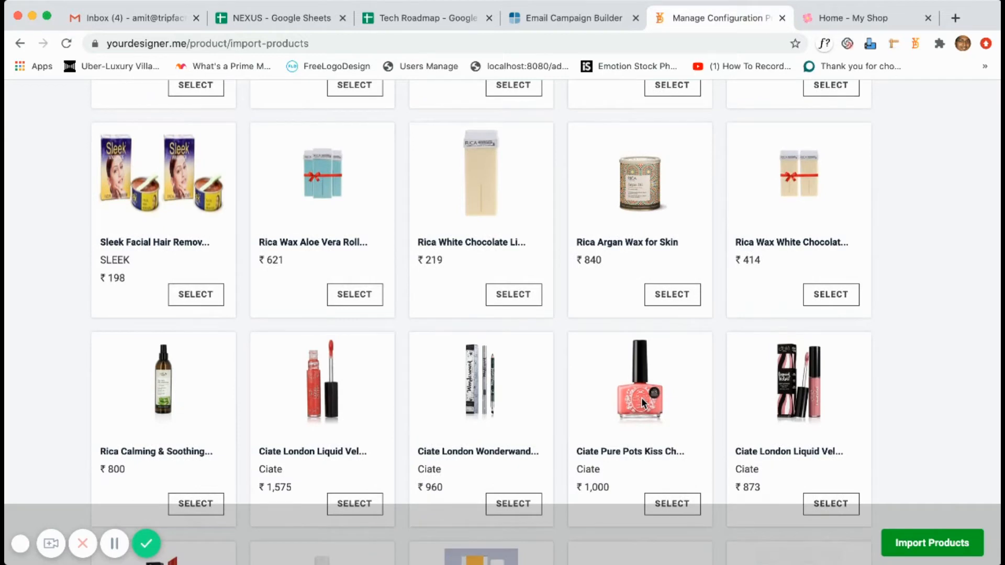
{"action": "scroll", "coordinate": [642, 402], "scroll_direction": "up", "scroll_amount": 5}
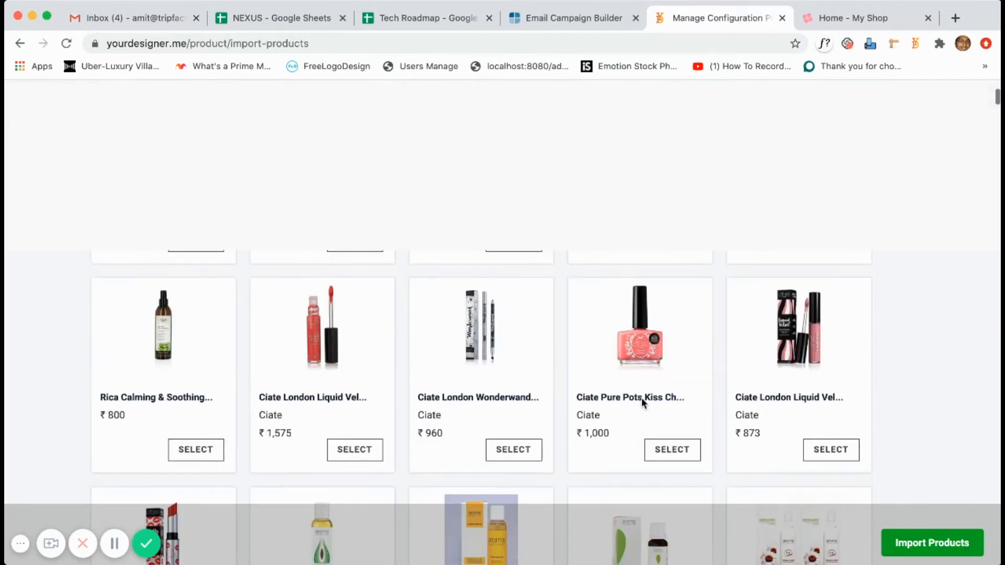
{"action": "scroll", "coordinate": [647, 340], "scroll_direction": "up", "scroll_amount": 15}
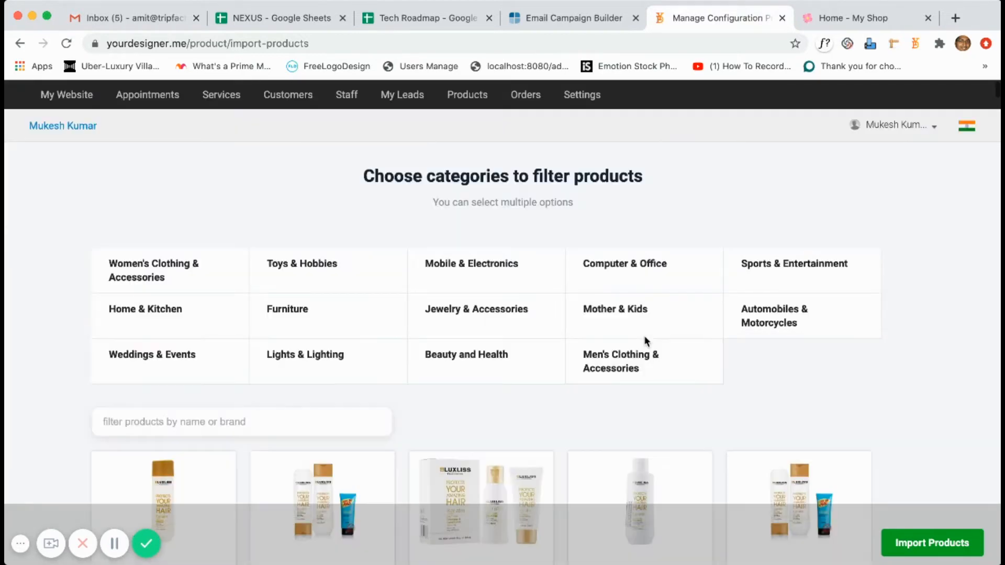
{"action": "scroll", "coordinate": [638, 417], "scroll_direction": "down", "scroll_amount": 4}
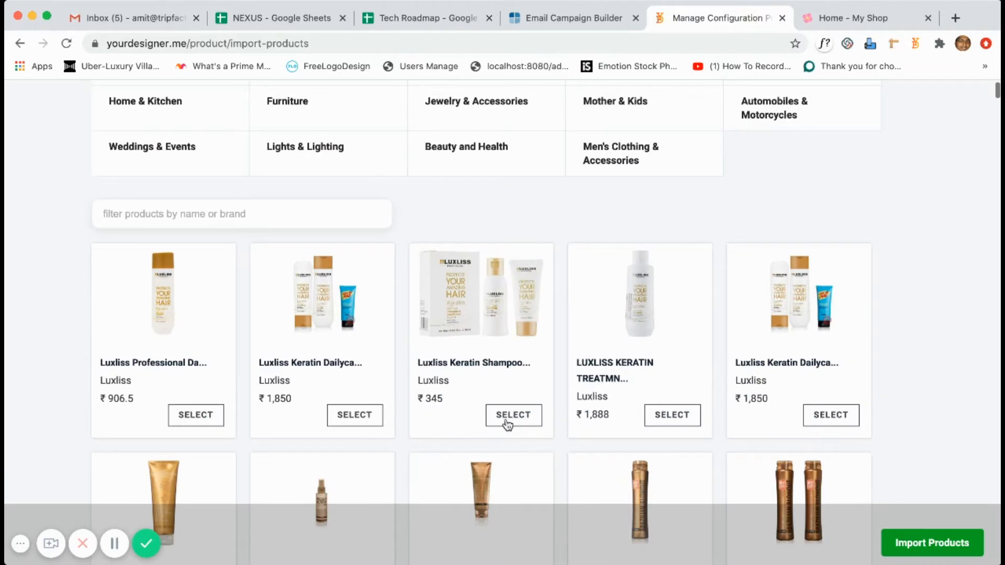
Select the Luxliss keratin shampoo kit and treatment, Lakme matte lipstick, blue O.P.I lacquer and O.P.I base coat.
{"action": "left_click", "coordinate": [664, 419]}
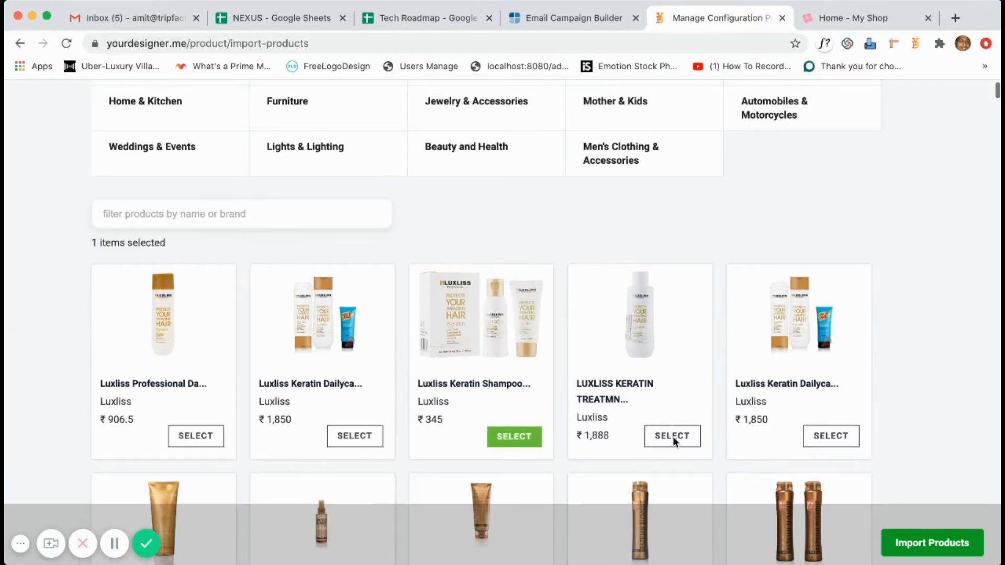
{"action": "left_click", "coordinate": [830, 439]}
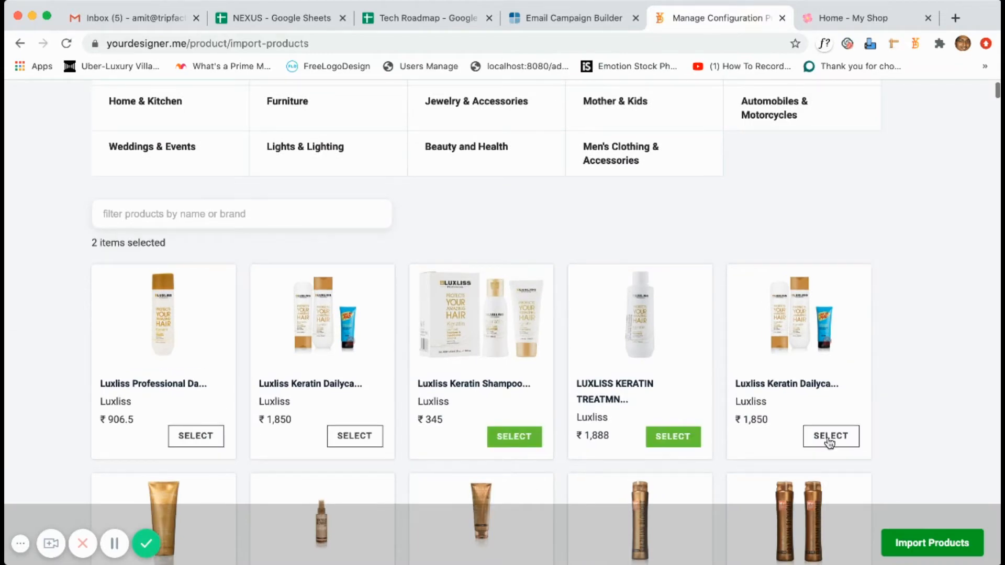
{"action": "scroll", "coordinate": [413, 443], "scroll_direction": "down", "scroll_amount": 10}
{"action": "scroll", "coordinate": [414, 443], "scroll_direction": "down", "scroll_amount": 10}
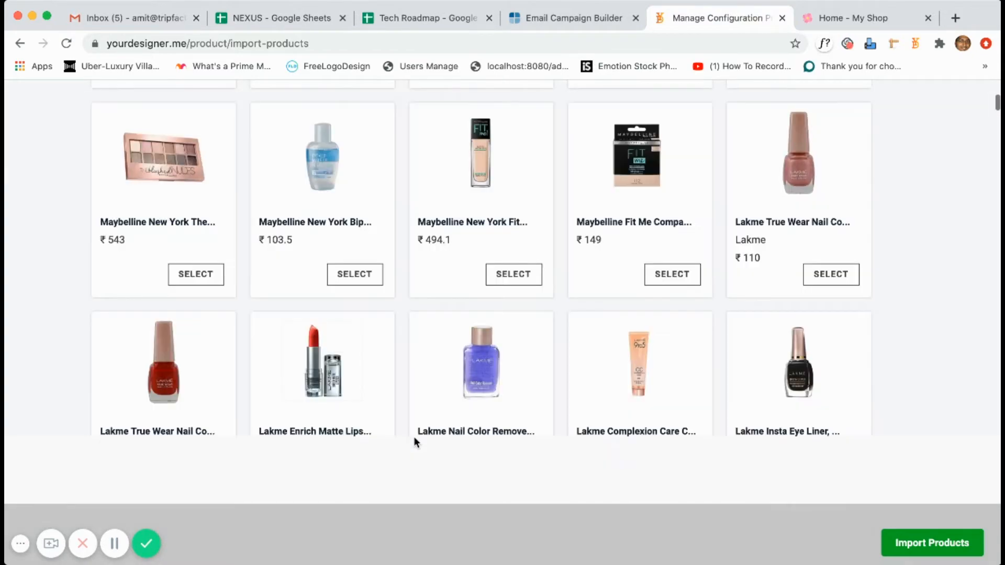
{"action": "left_click", "coordinate": [361, 403]}
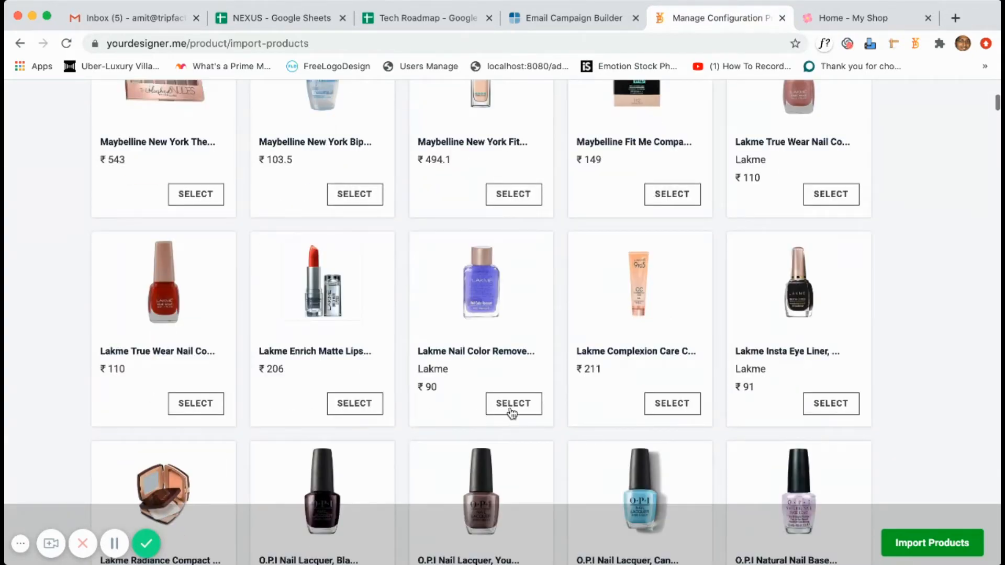
{"action": "scroll", "coordinate": [766, 437], "scroll_direction": "down", "scroll_amount": 4}
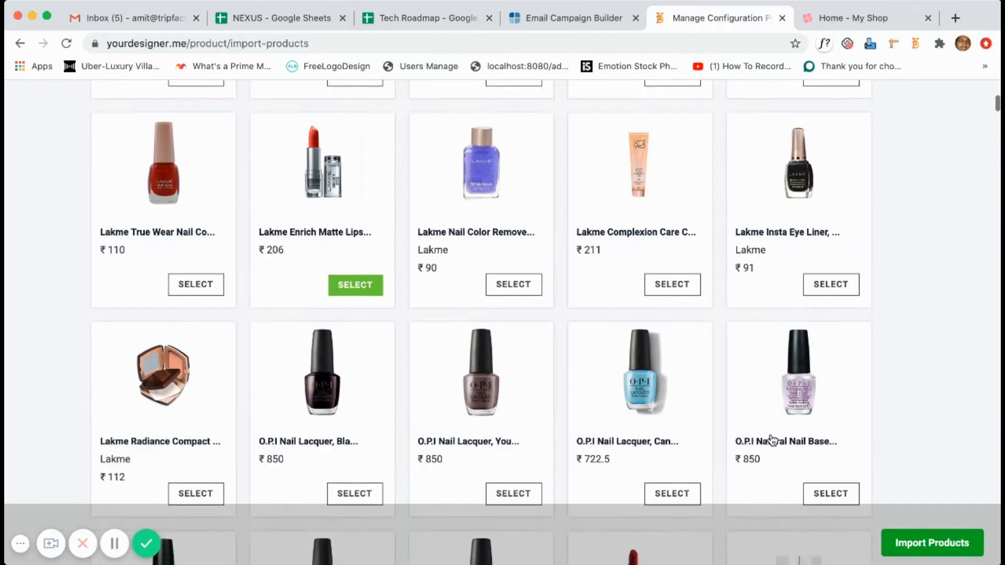
{"action": "left_click", "coordinate": [662, 404]}
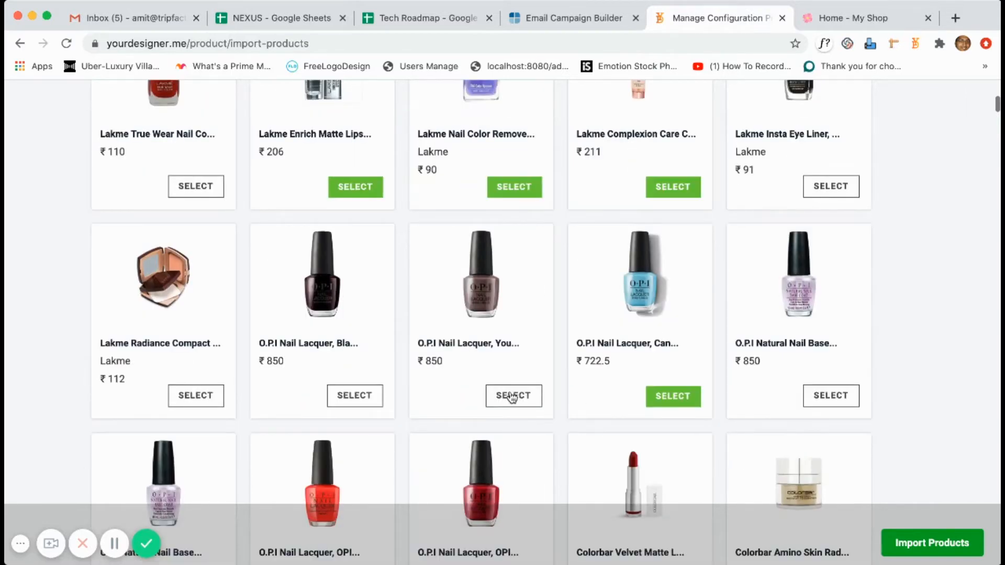
{"action": "left_click", "coordinate": [844, 397]}
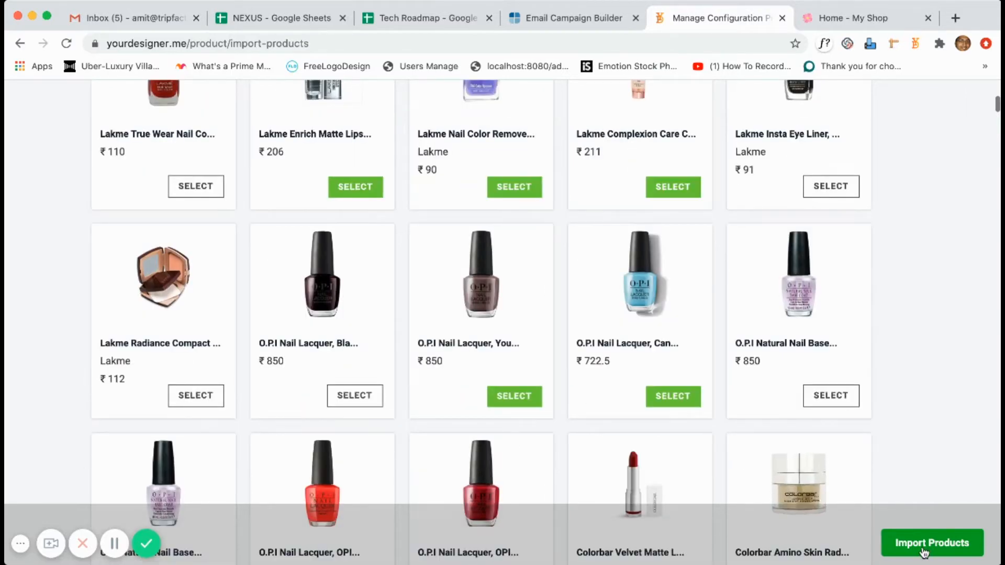
Import the picked products into the shop's product list.
{"action": "left_click", "coordinate": [924, 547]}
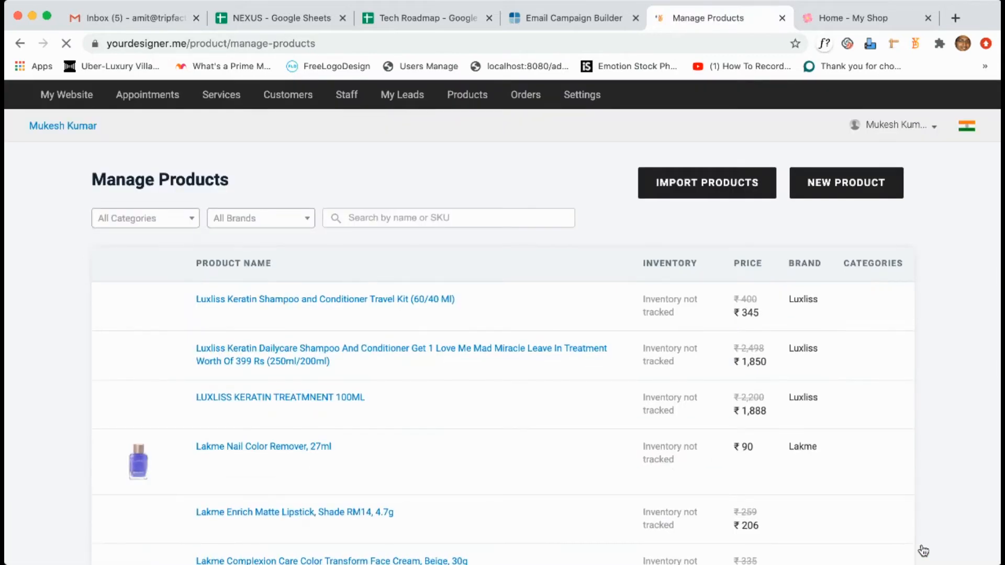
{"action": "scroll", "coordinate": [550, 371], "scroll_direction": "down", "scroll_amount": 6}
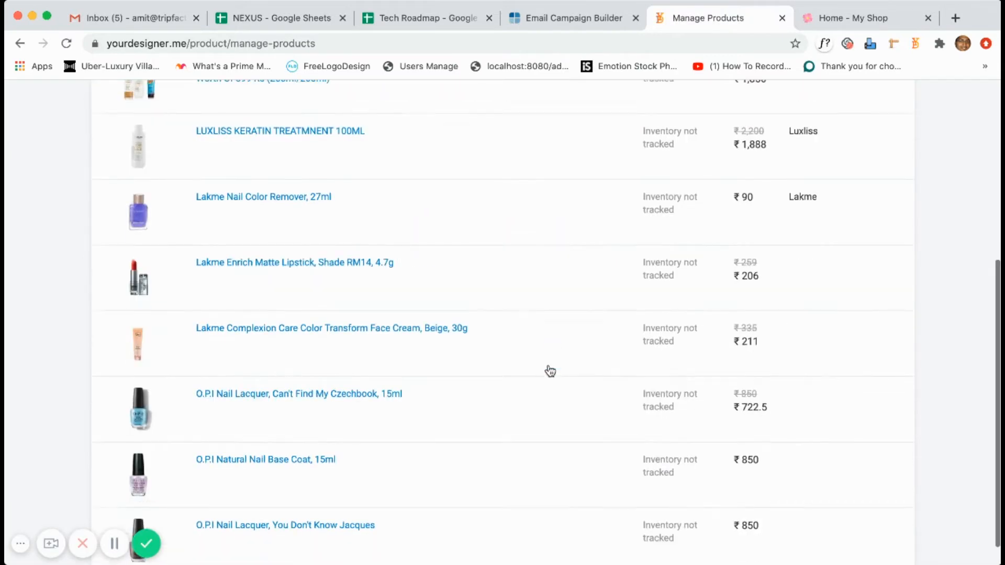
{"action": "scroll", "coordinate": [548, 371], "scroll_direction": "up", "scroll_amount": 7}
{"action": "scroll", "coordinate": [548, 370], "scroll_direction": "down", "scroll_amount": 3}
{"action": "scroll", "coordinate": [549, 364], "scroll_direction": "up", "scroll_amount": 3}
Turn off inventory tracking for the ₹345 Luxliss Keratin Shampoo and Conditioner Travel Kit.
{"action": "left_click", "coordinate": [377, 301]}
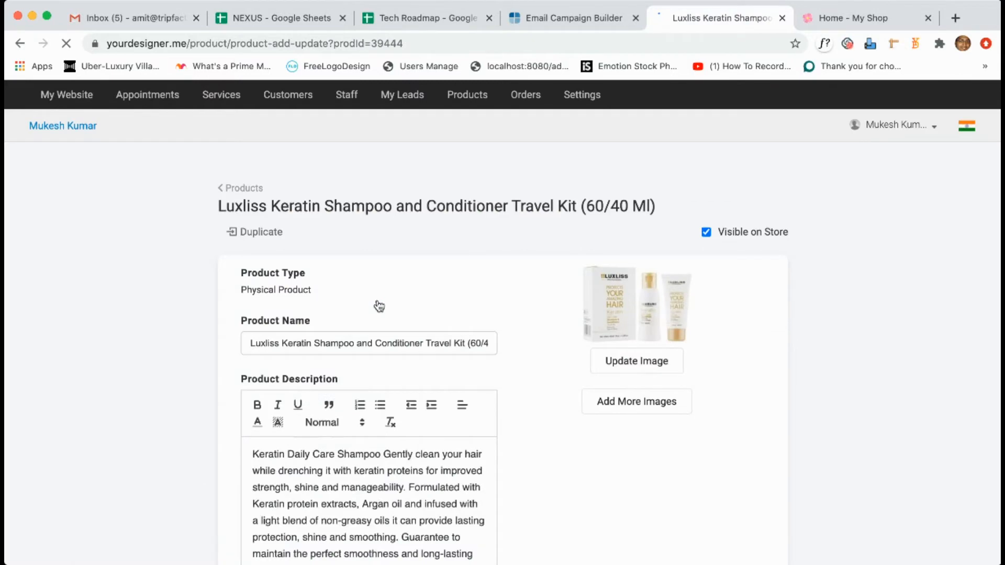
{"action": "scroll", "coordinate": [552, 382], "scroll_direction": "down", "scroll_amount": 9}
{"action": "scroll", "coordinate": [553, 386], "scroll_direction": "down", "scroll_amount": 7}
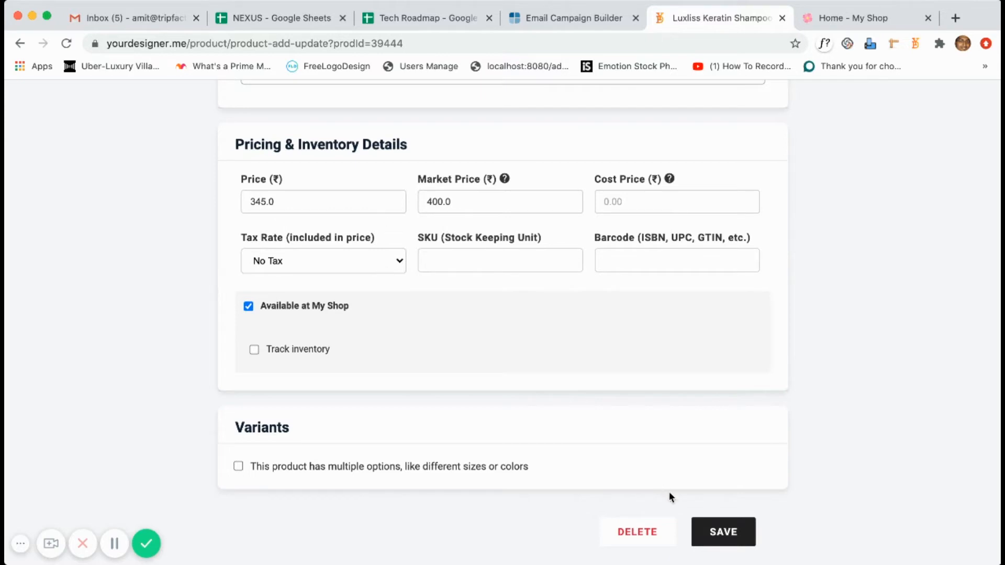
{"action": "left_click", "coordinate": [254, 350]}
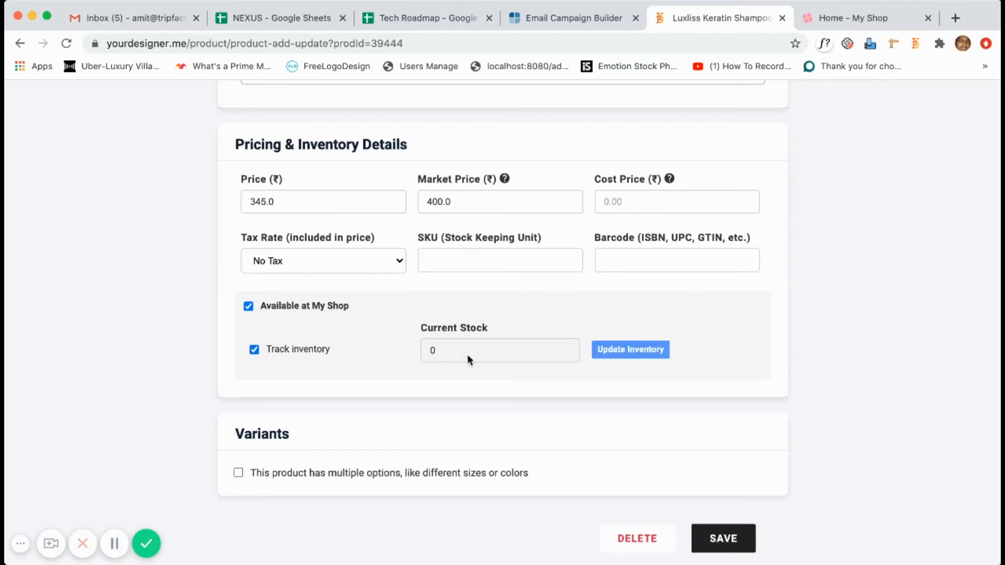
{"action": "left_click", "coordinate": [254, 349]}
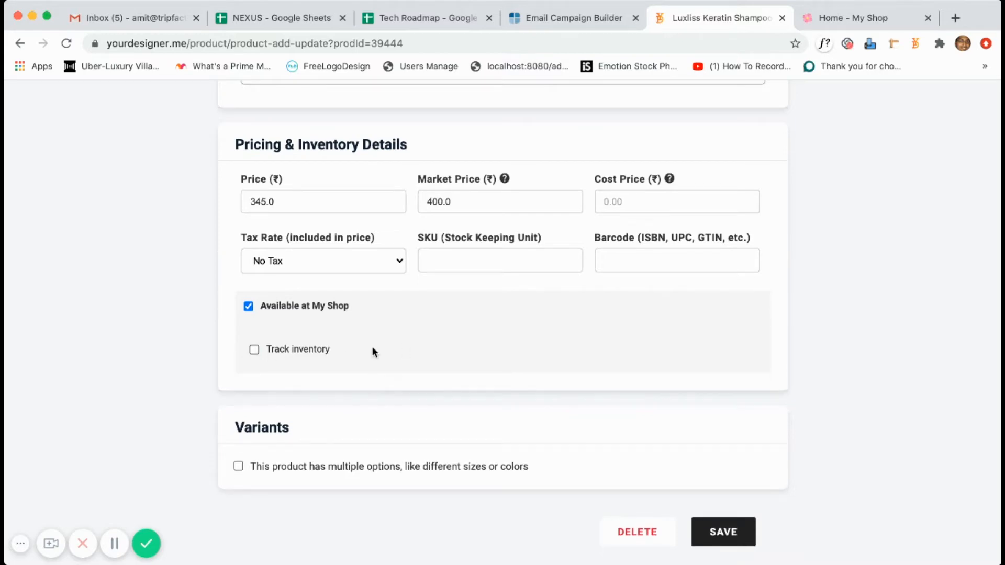
{"action": "scroll", "coordinate": [371, 345], "scroll_direction": "up", "scroll_amount": 10}
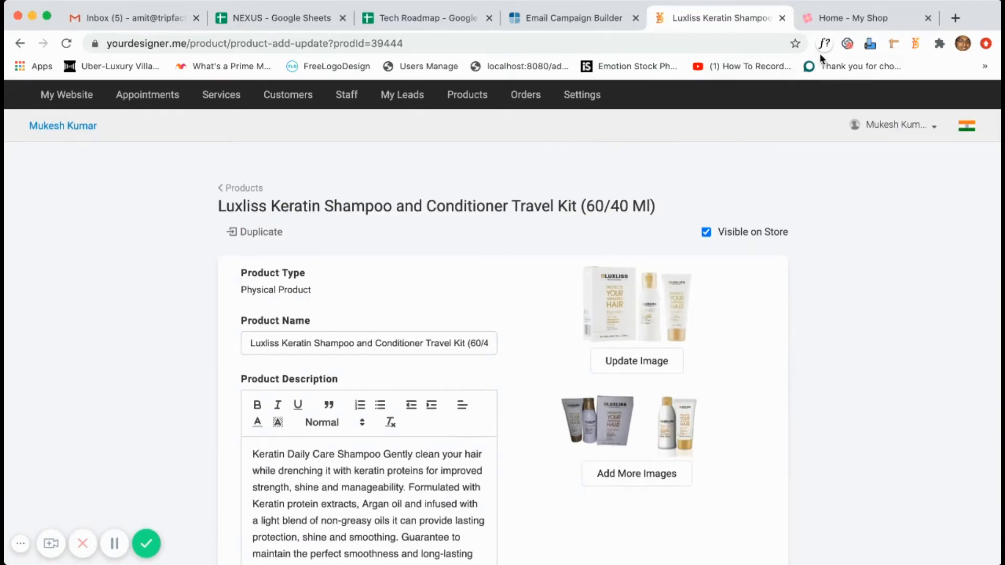
Add the Luxliss travel kit to the cart from the My Shop product listing.
{"action": "left_click", "coordinate": [823, 17]}
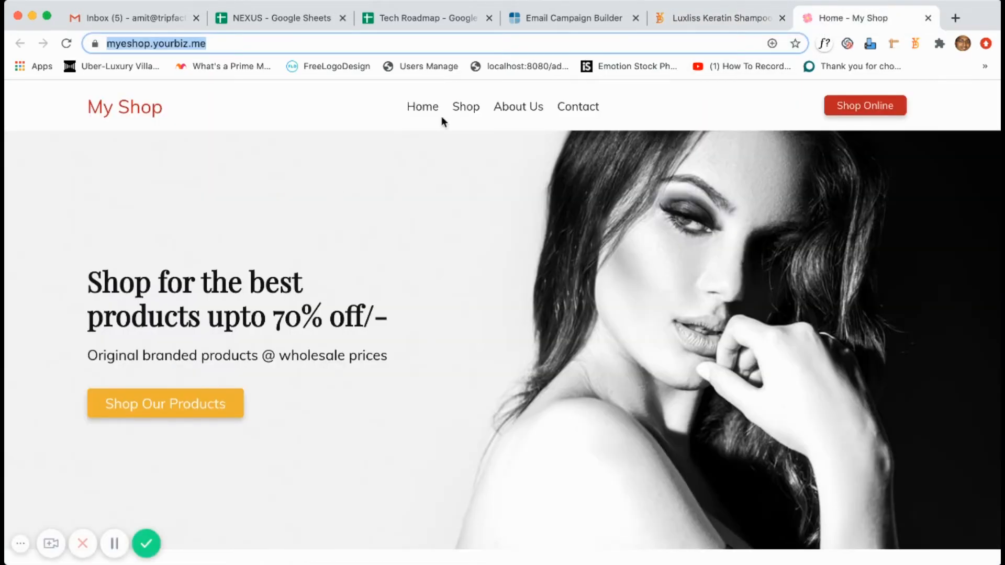
{"action": "left_click", "coordinate": [461, 109]}
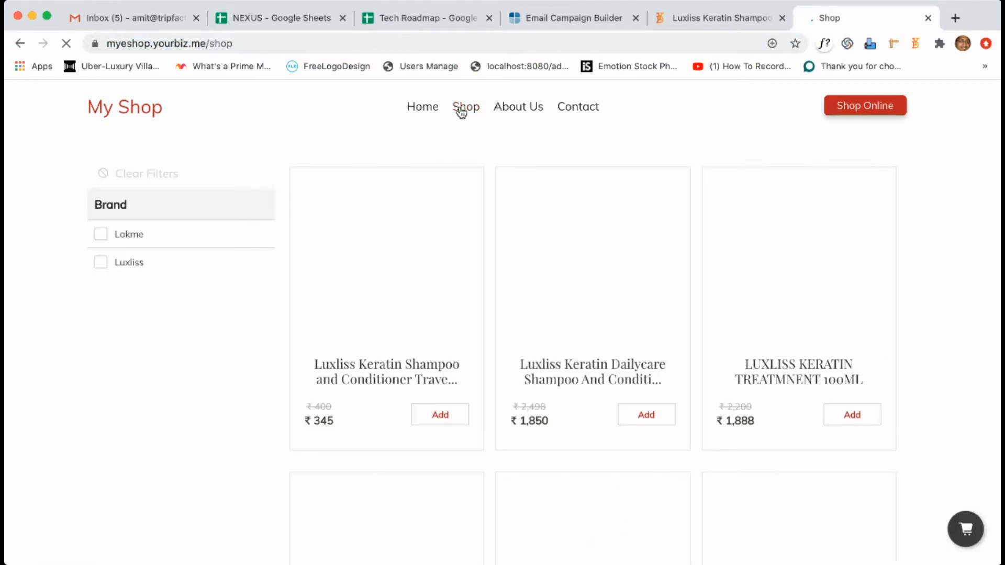
{"action": "scroll", "coordinate": [477, 309], "scroll_direction": "down", "scroll_amount": 8}
{"action": "scroll", "coordinate": [478, 313], "scroll_direction": "down", "scroll_amount": 5}
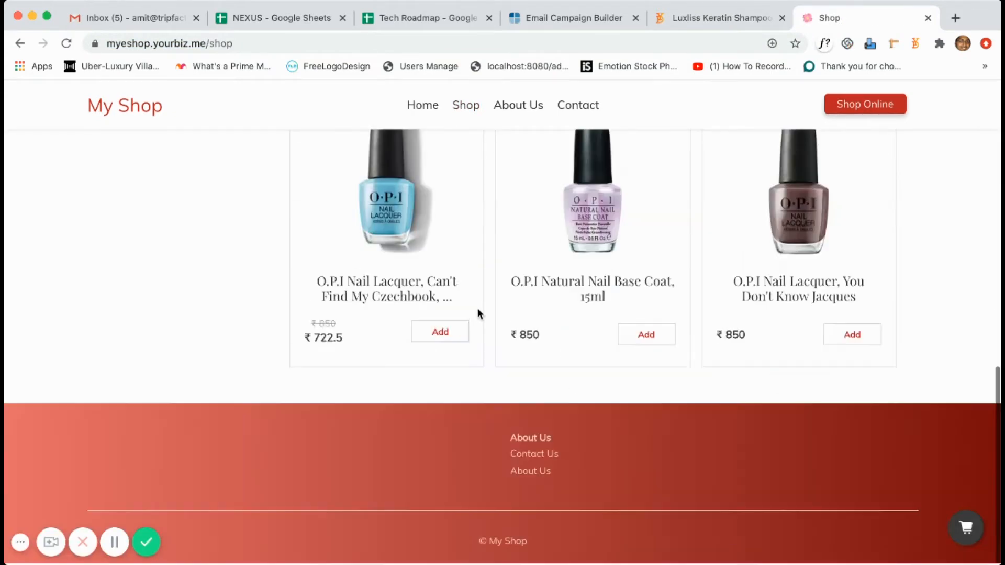
{"action": "scroll", "coordinate": [477, 314], "scroll_direction": "up", "scroll_amount": 13}
{"action": "scroll", "coordinate": [478, 313], "scroll_direction": "down", "scroll_amount": 1}
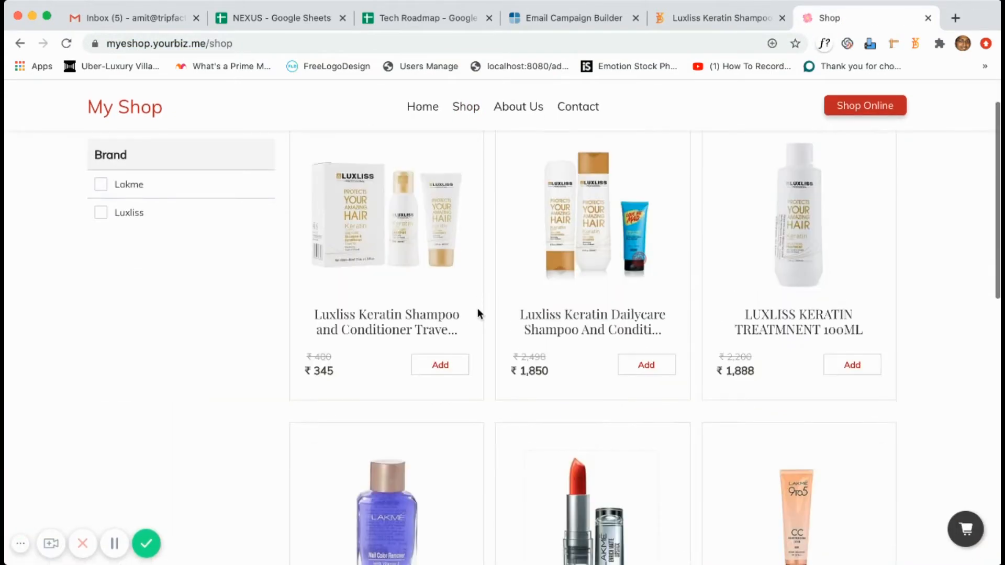
{"action": "left_click", "coordinate": [442, 366]}
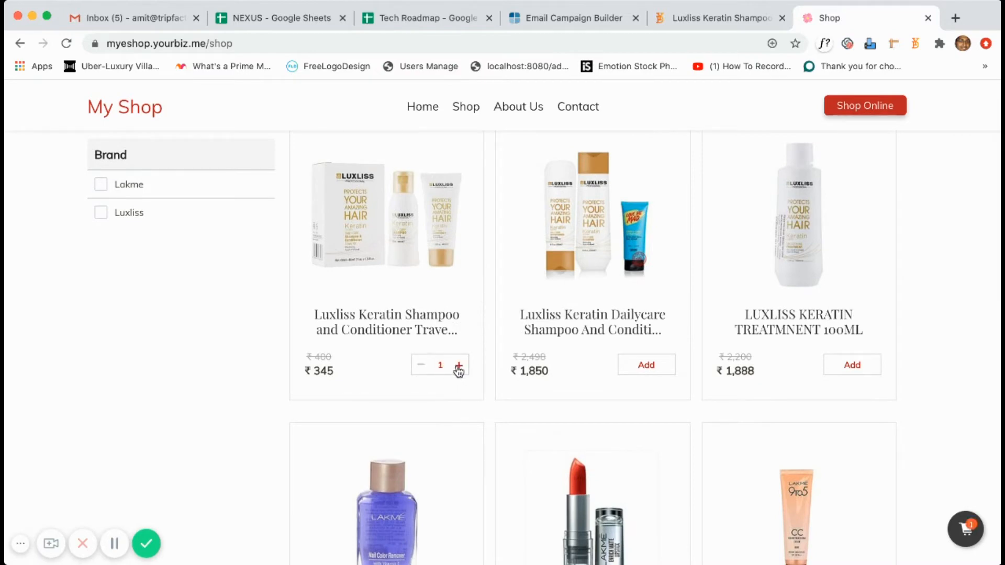
Try checking out the ₹690 cart, then go back to the listing.
{"action": "left_click", "coordinate": [966, 532]}
{"action": "left_click", "coordinate": [914, 548]}
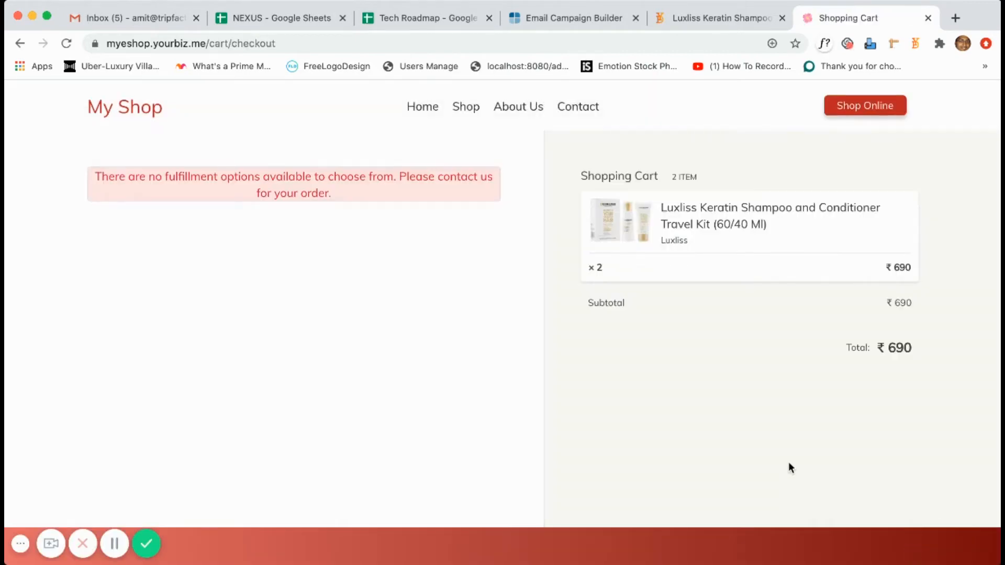
{"action": "key", "text": "super+bracketleft"}
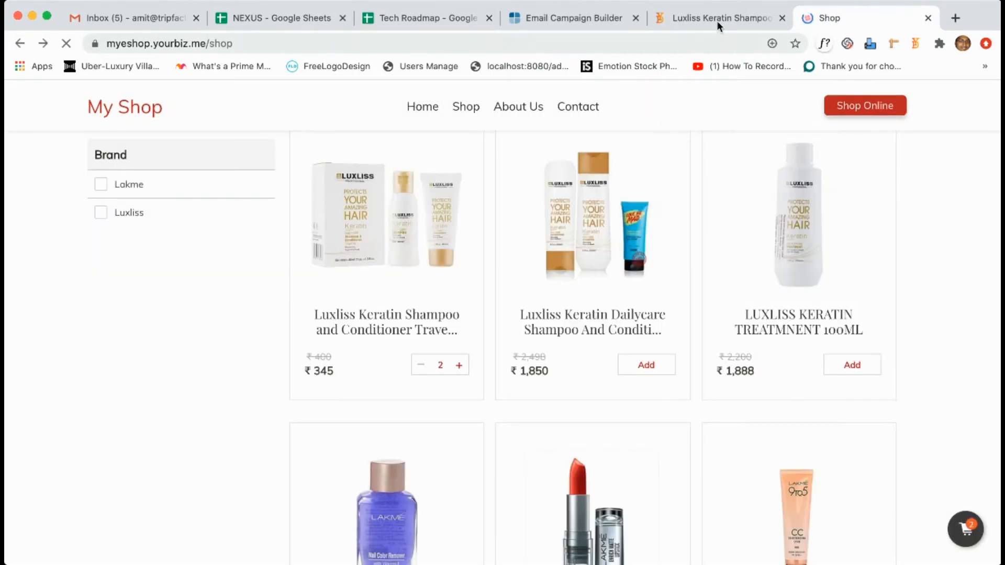
Open the Shipping and delivery settings, leaving shipping turned off.
{"action": "left_click", "coordinate": [716, 19]}
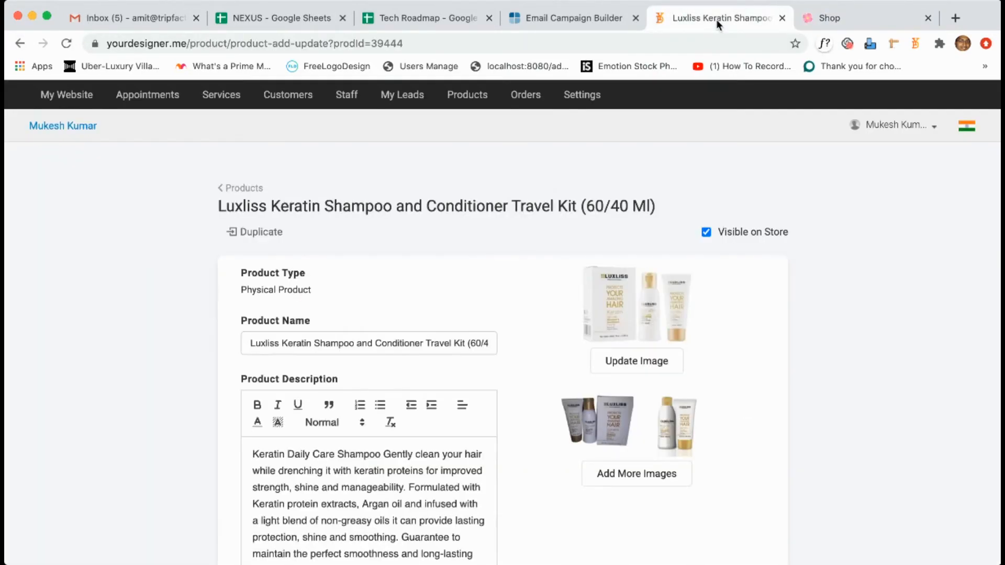
{"action": "left_click", "coordinate": [582, 100]}
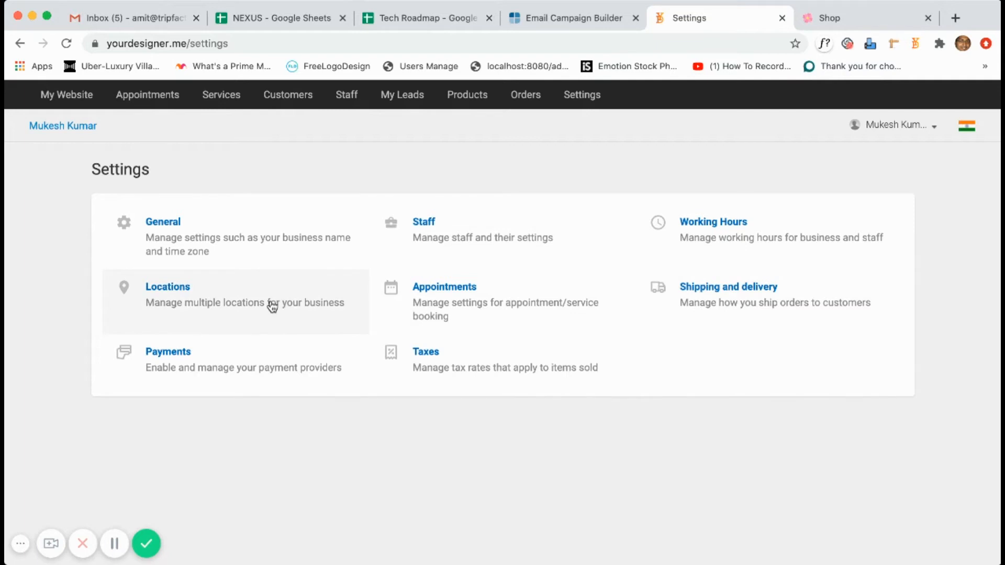
{"action": "left_click", "coordinate": [759, 301]}
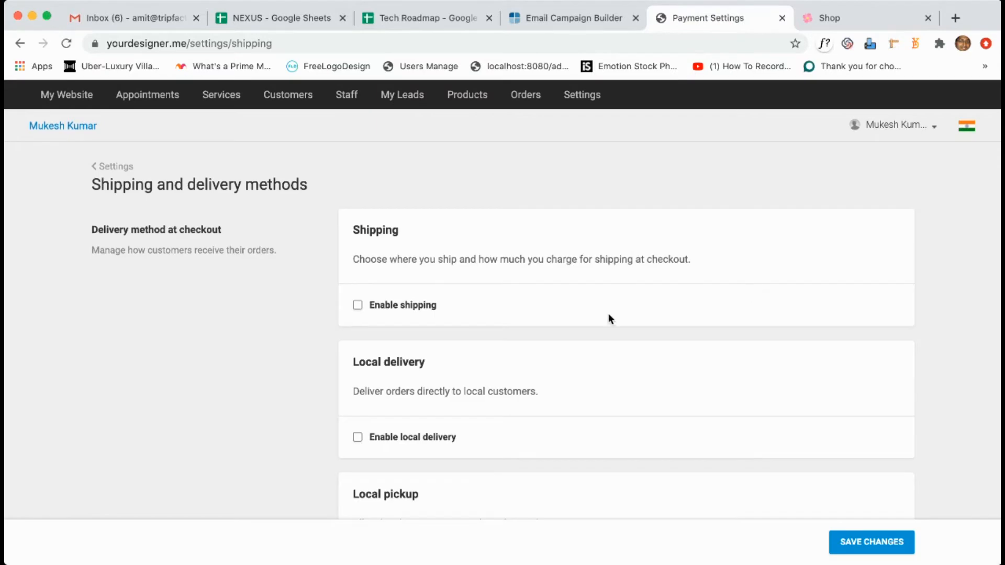
{"action": "scroll", "coordinate": [608, 316], "scroll_direction": "down", "scroll_amount": 2}
{"action": "left_click", "coordinate": [358, 241]}
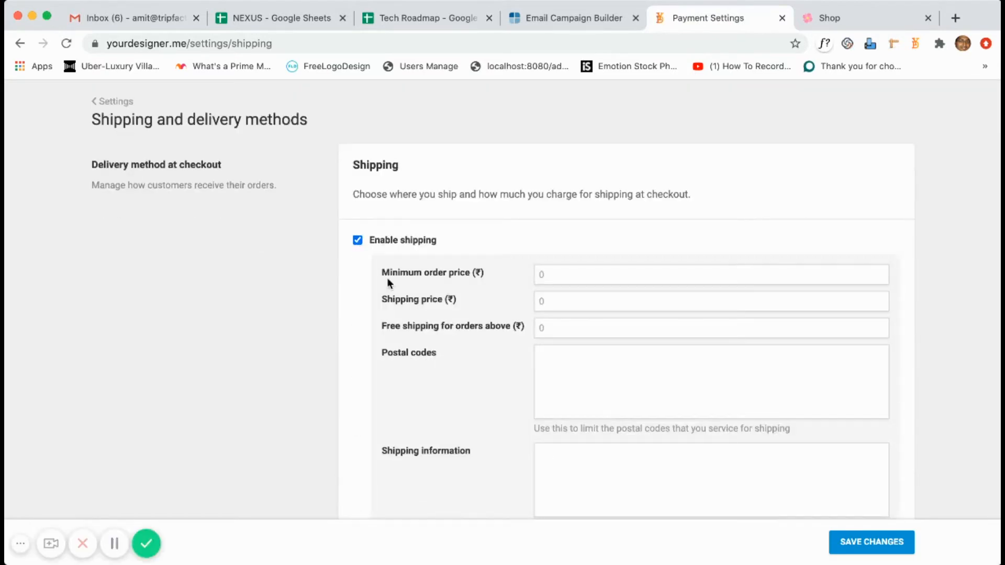
{"action": "left_click", "coordinate": [357, 242]}
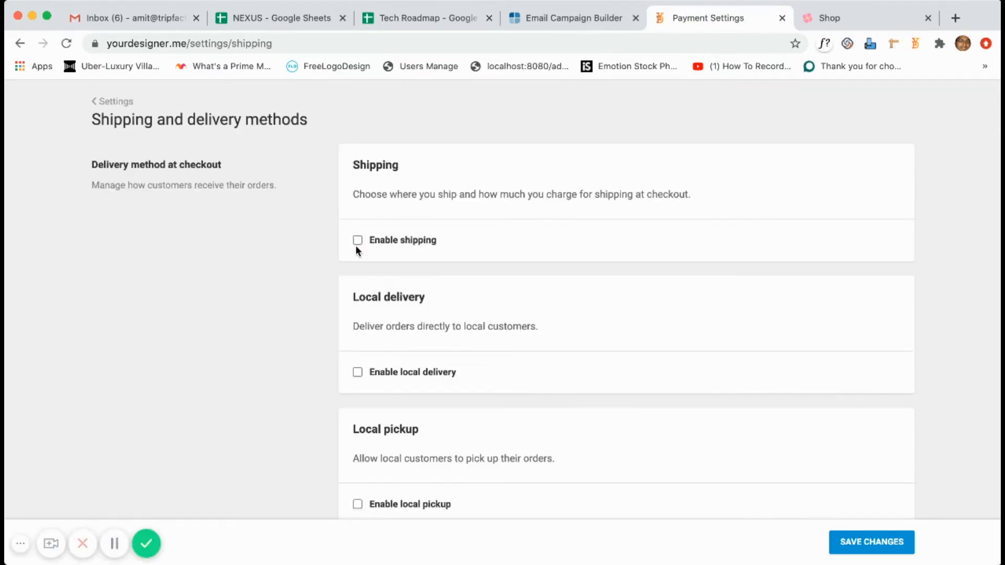
Enable both local delivery and local pickup.
{"action": "left_click", "coordinate": [358, 372]}
{"action": "scroll", "coordinate": [451, 430], "scroll_direction": "down", "scroll_amount": 6}
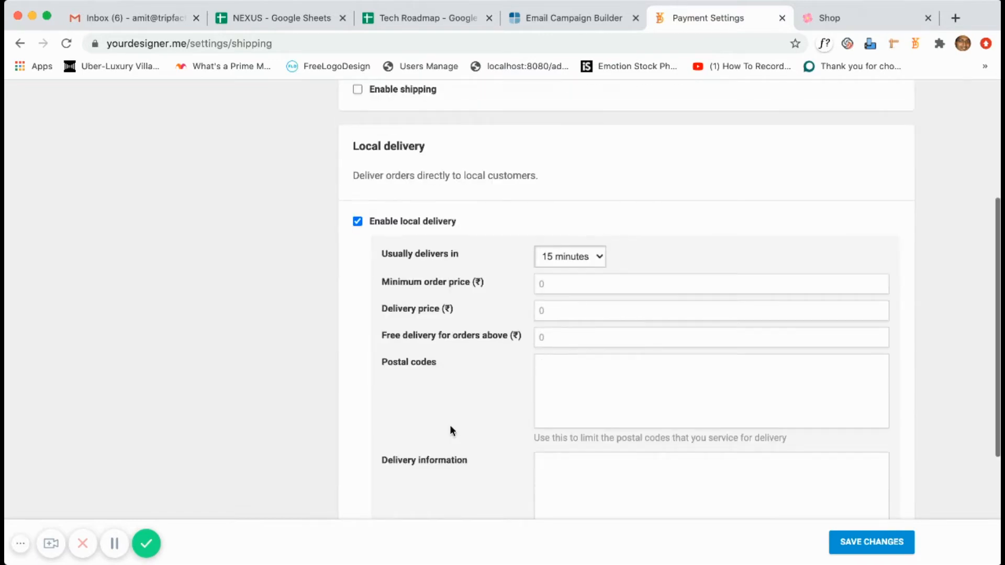
{"action": "scroll", "coordinate": [440, 437], "scroll_direction": "down", "scroll_amount": 1}
{"action": "left_click", "coordinate": [358, 478]}
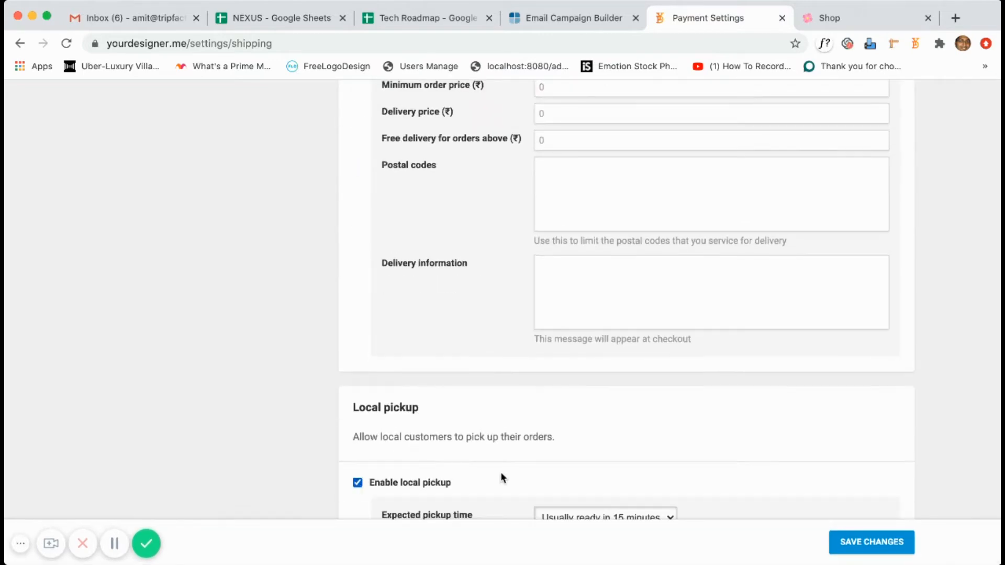
{"action": "scroll", "coordinate": [501, 471], "scroll_direction": "up", "scroll_amount": 3}
{"action": "scroll", "coordinate": [501, 465], "scroll_direction": "up", "scroll_amount": 5}
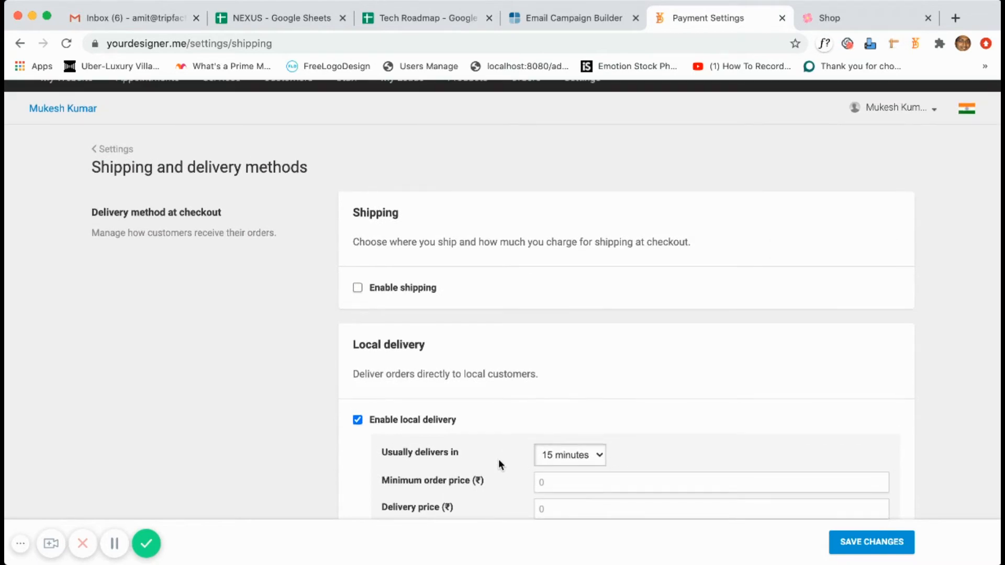
{"action": "scroll", "coordinate": [511, 413], "scroll_direction": "down", "scroll_amount": 4}
{"action": "scroll", "coordinate": [511, 413], "scroll_direction": "down", "scroll_amount": 2}
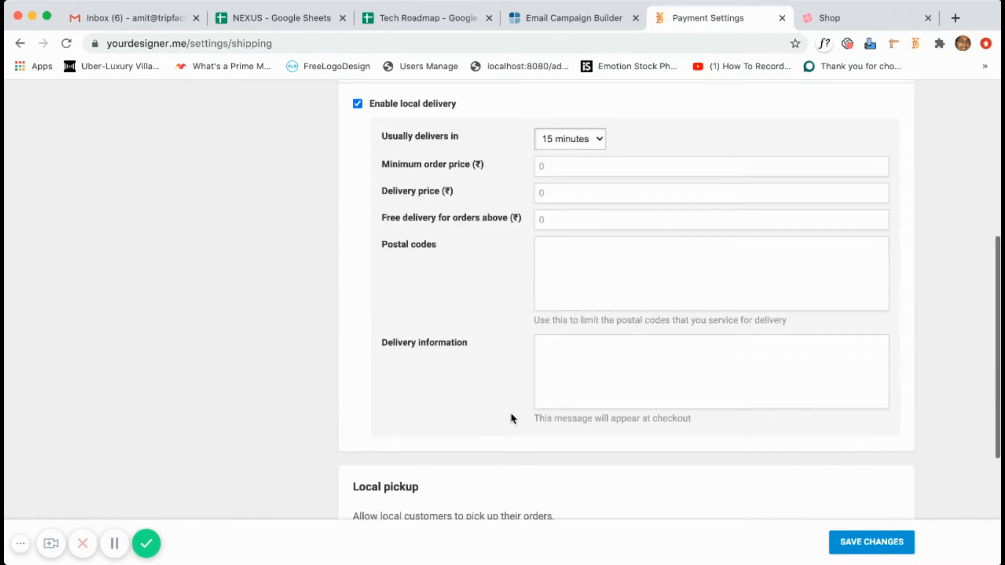
{"action": "scroll", "coordinate": [513, 394], "scroll_direction": "down", "scroll_amount": 5}
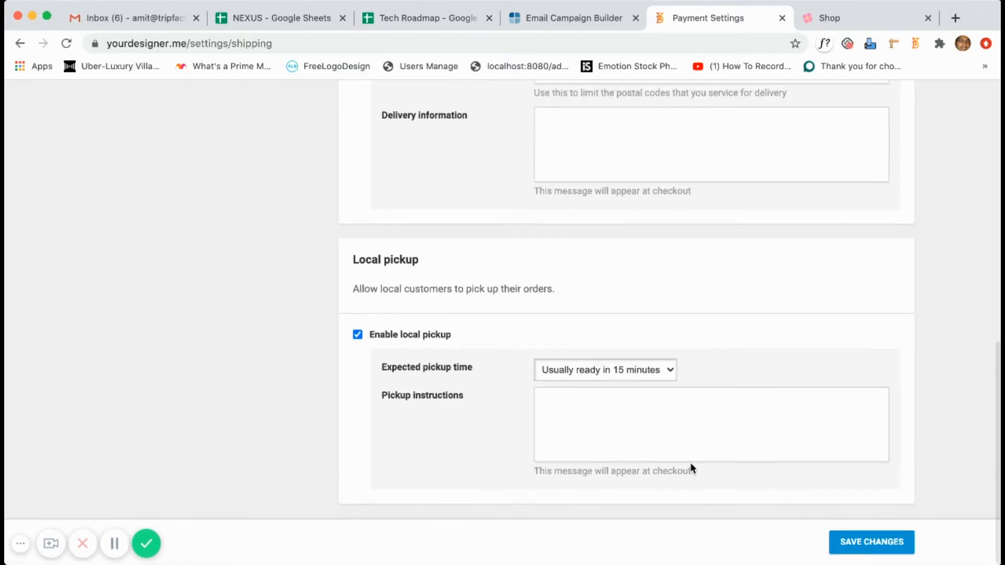
Set pickup to 'Usually ready in 24 hours' and local delivery time to 24 hours.
{"action": "left_click", "coordinate": [645, 366]}
{"action": "left_click", "coordinate": [643, 410]}
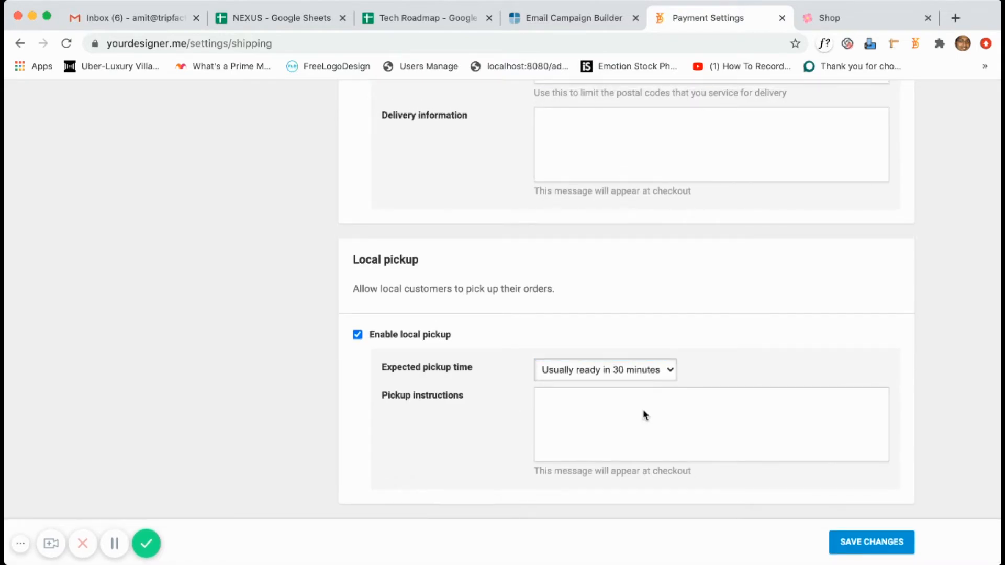
{"action": "left_click", "coordinate": [641, 419]}
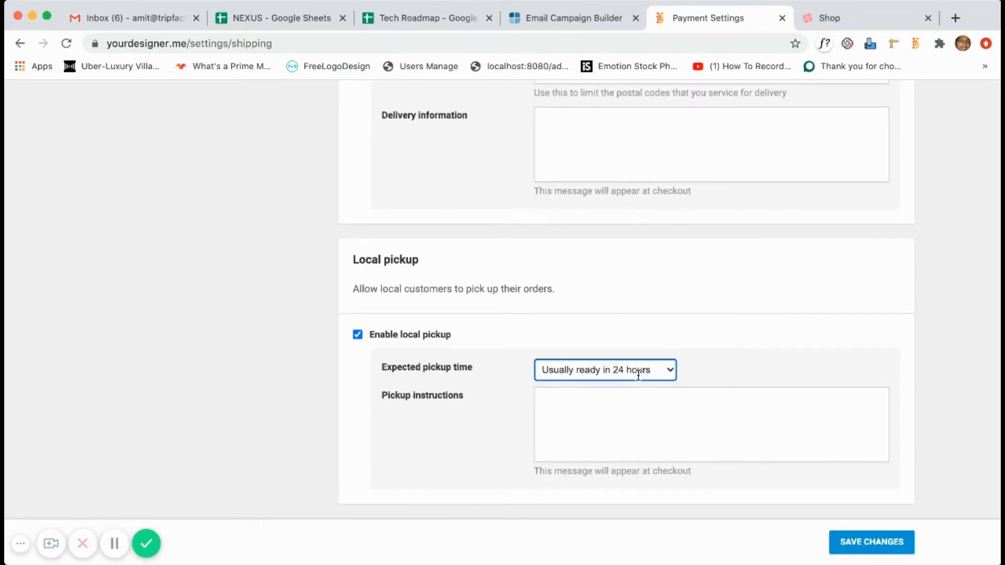
{"action": "scroll", "coordinate": [644, 321], "scroll_direction": "up", "scroll_amount": 8}
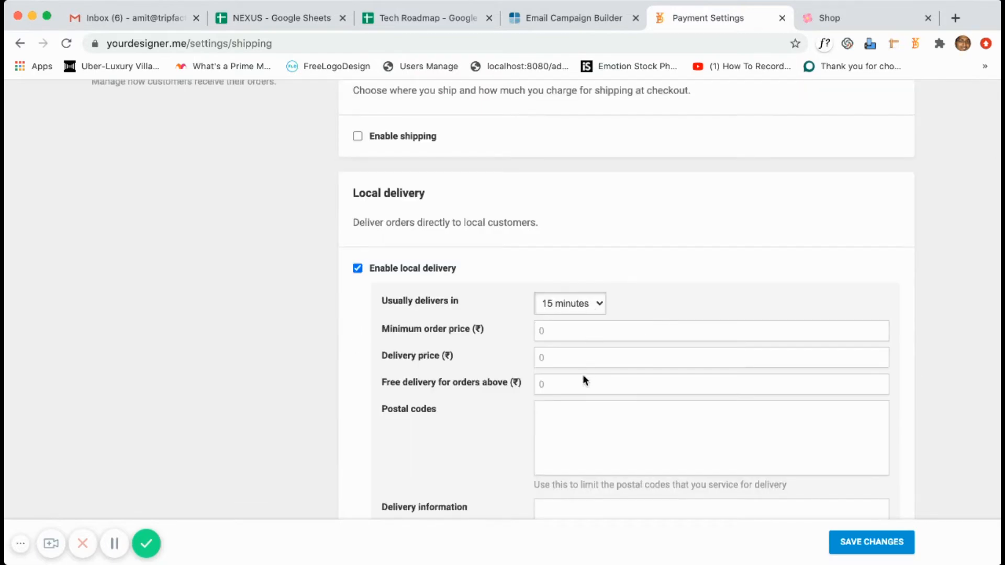
{"action": "left_click", "coordinate": [582, 377]}
{"action": "left_click", "coordinate": [895, 541]}
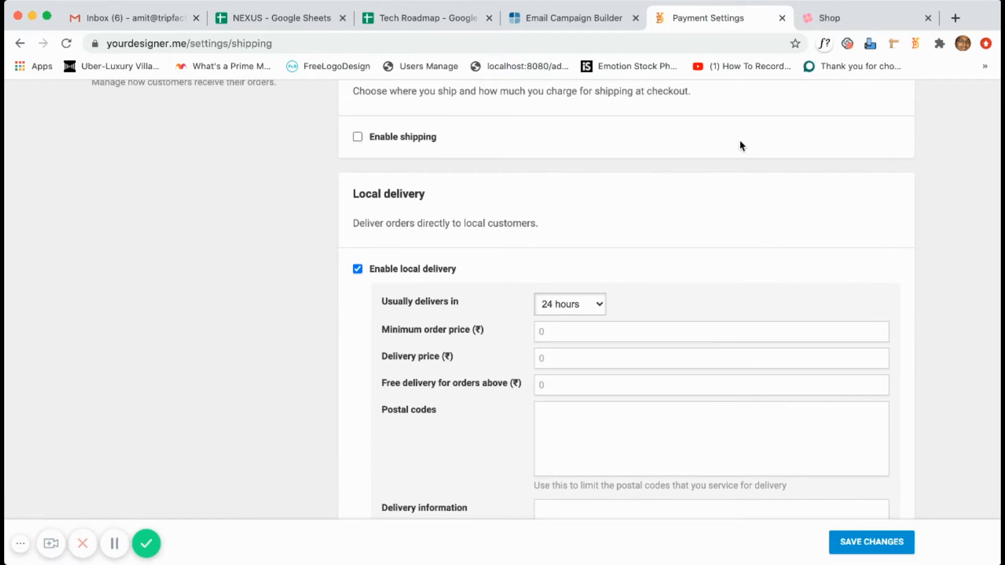
{"action": "scroll", "coordinate": [597, 198], "scroll_direction": "up", "scroll_amount": 4}
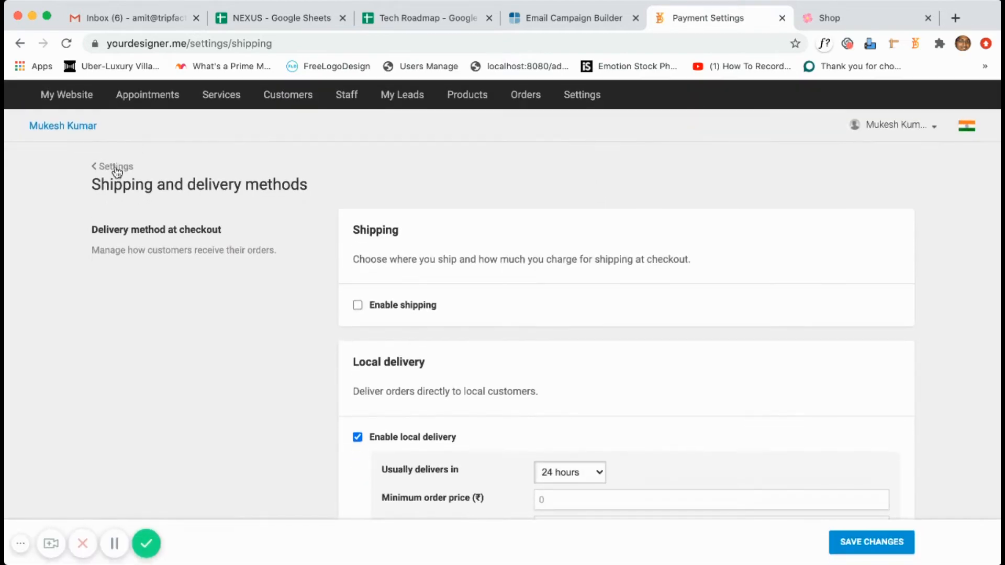
Review the GST 5% and GST 18% tax groups, then move on to the payment provider settings.
{"action": "left_click", "coordinate": [116, 167]}
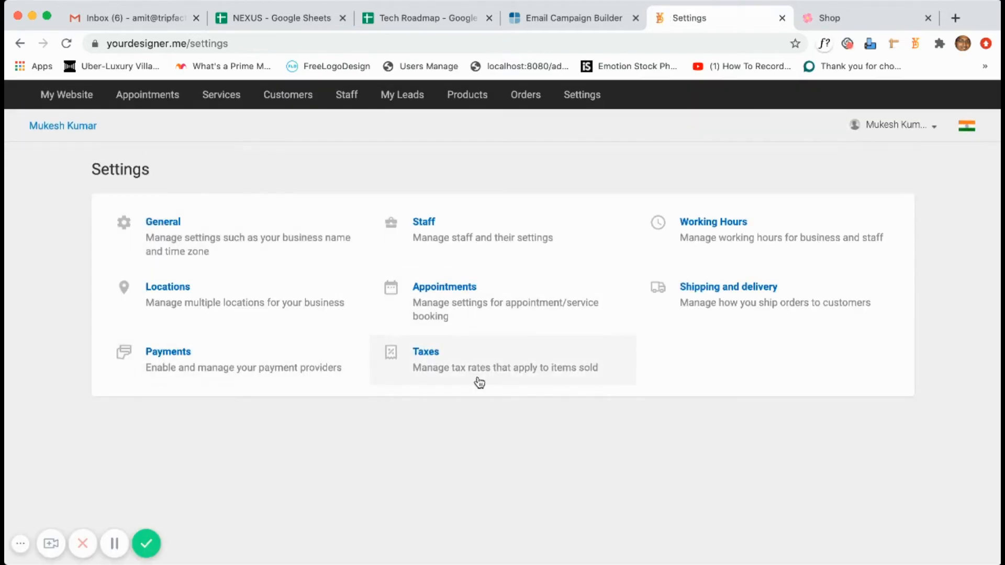
{"action": "left_click", "coordinate": [476, 377]}
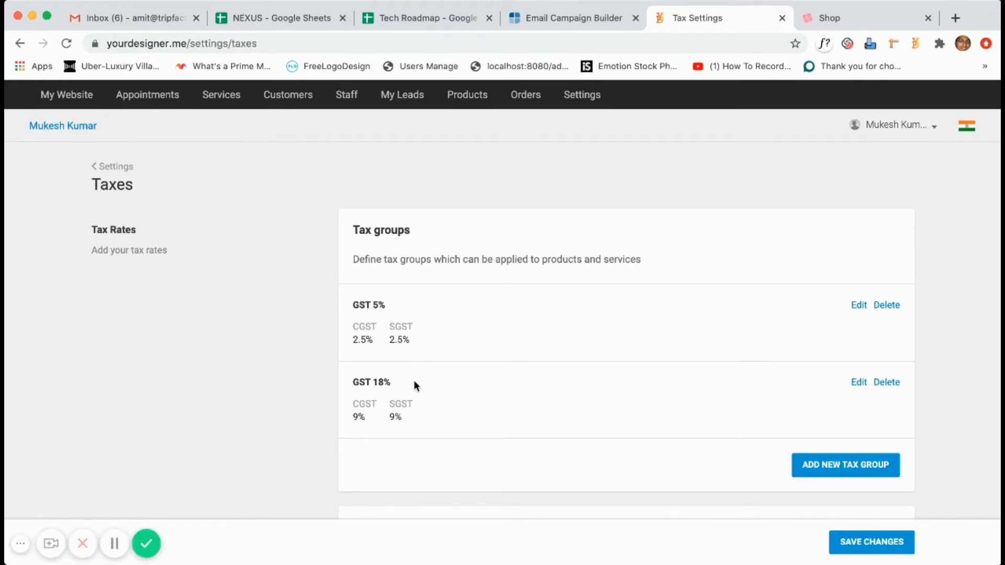
{"action": "left_click", "coordinate": [113, 166]}
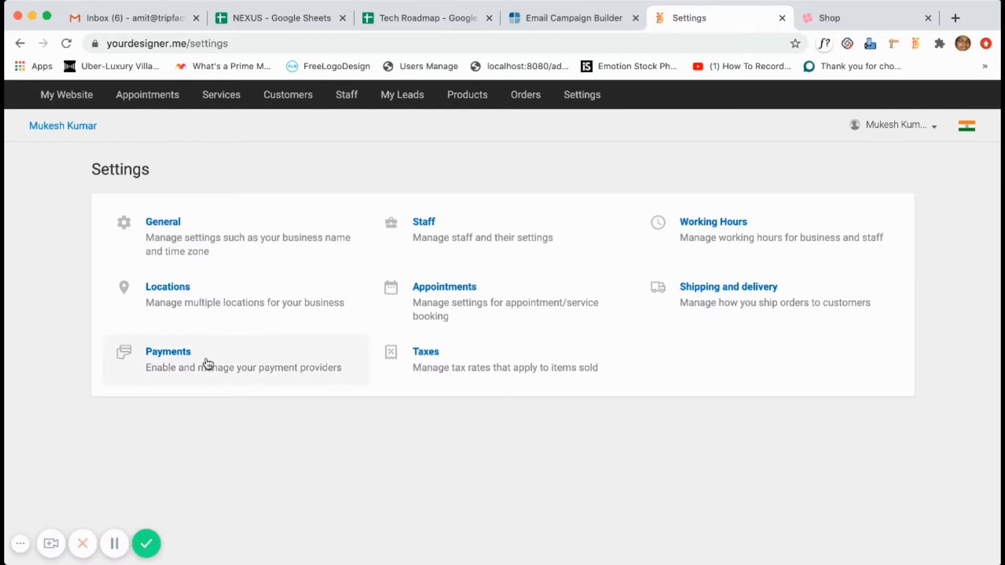
{"action": "left_click", "coordinate": [208, 364]}
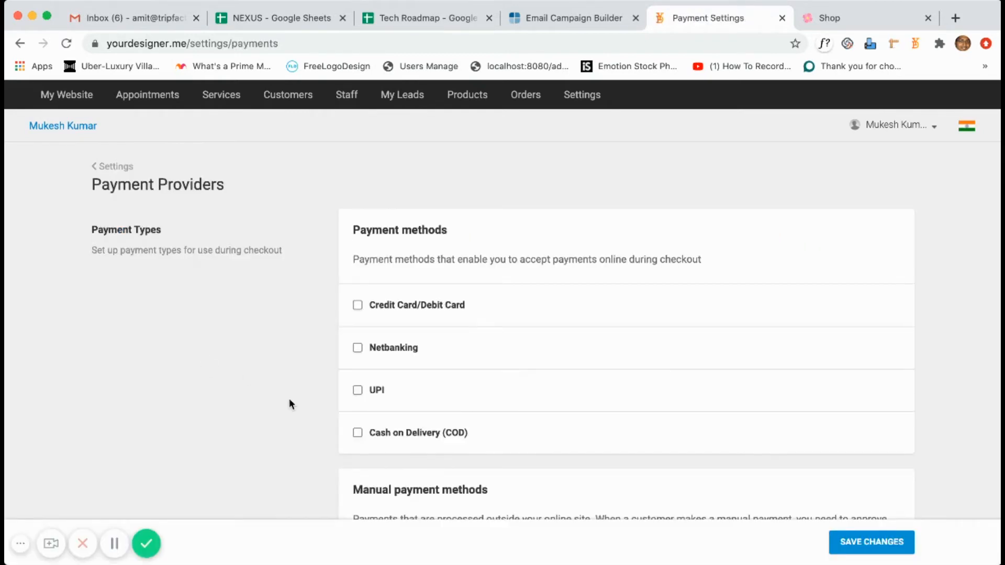
{"action": "scroll", "coordinate": [292, 404], "scroll_direction": "down", "scroll_amount": 2}
{"action": "scroll", "coordinate": [289, 404], "scroll_direction": "down", "scroll_amount": 2}
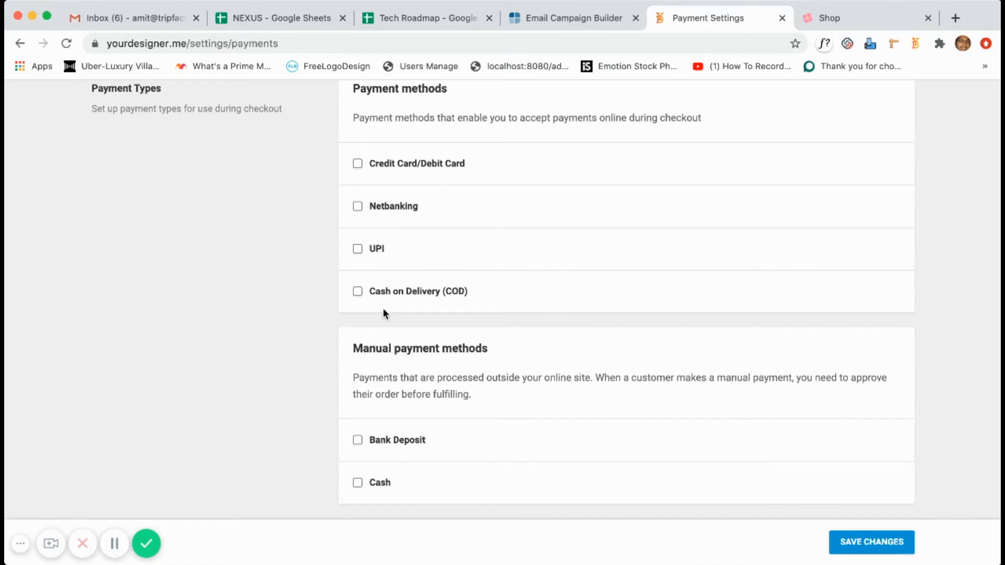
{"action": "scroll", "coordinate": [388, 309], "scroll_direction": "up", "scroll_amount": 5}
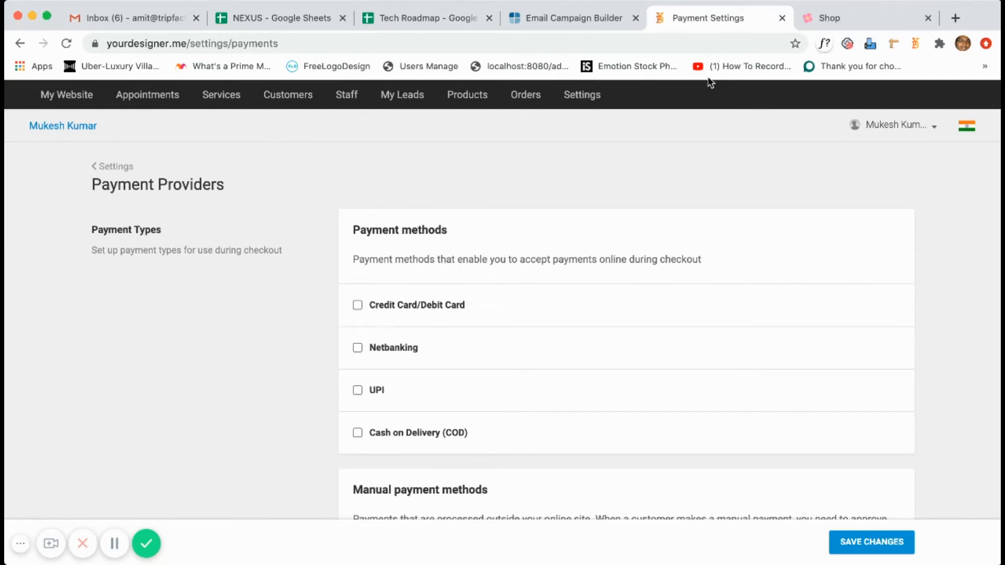
{"action": "left_click", "coordinate": [831, 17]}
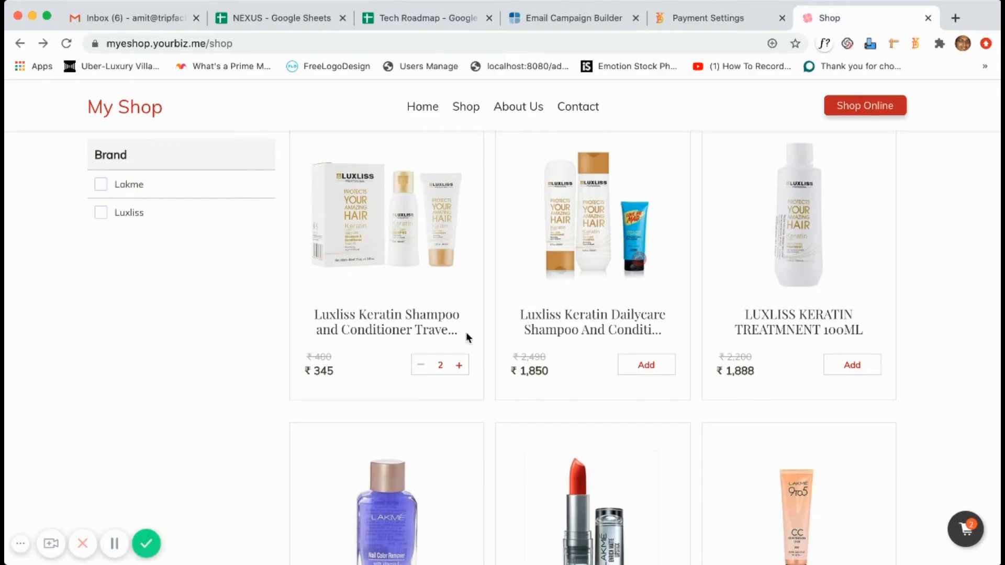
Check out the two Luxliss travel kits from the My Shop cart, keeping local delivery and contact details.
{"action": "left_click", "coordinate": [966, 529]}
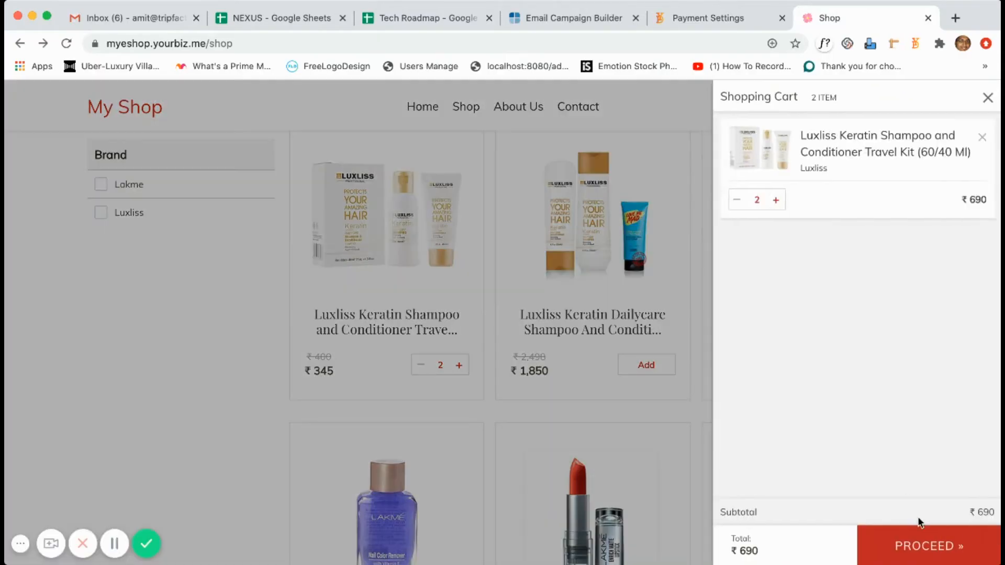
{"action": "left_click", "coordinate": [922, 546]}
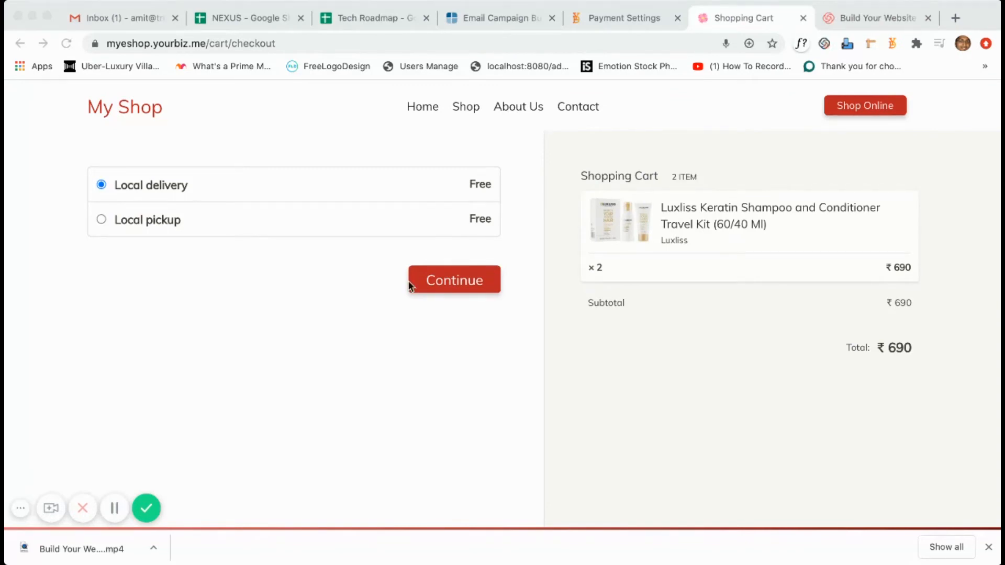
{"action": "left_click", "coordinate": [160, 198]}
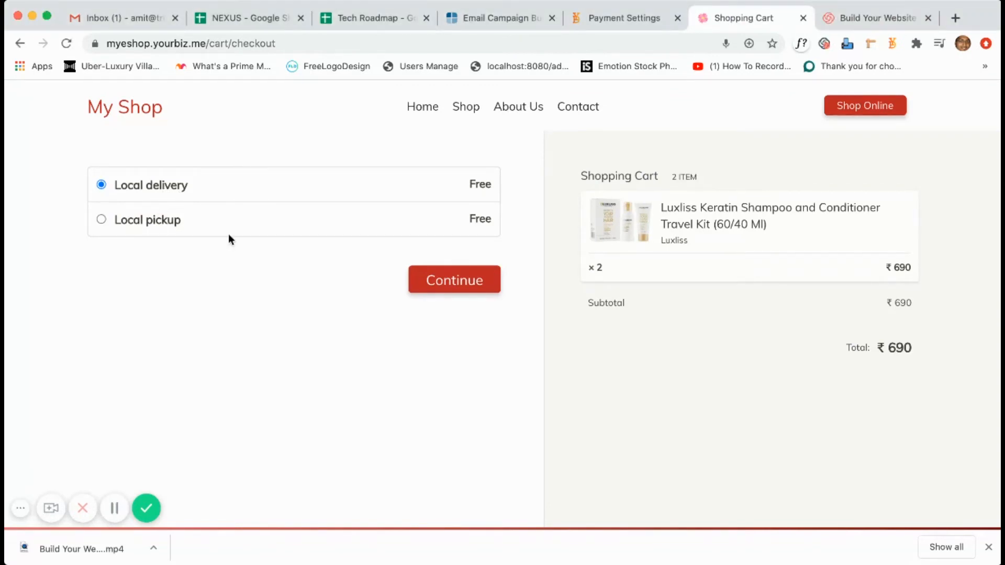
{"action": "left_click", "coordinate": [454, 282]}
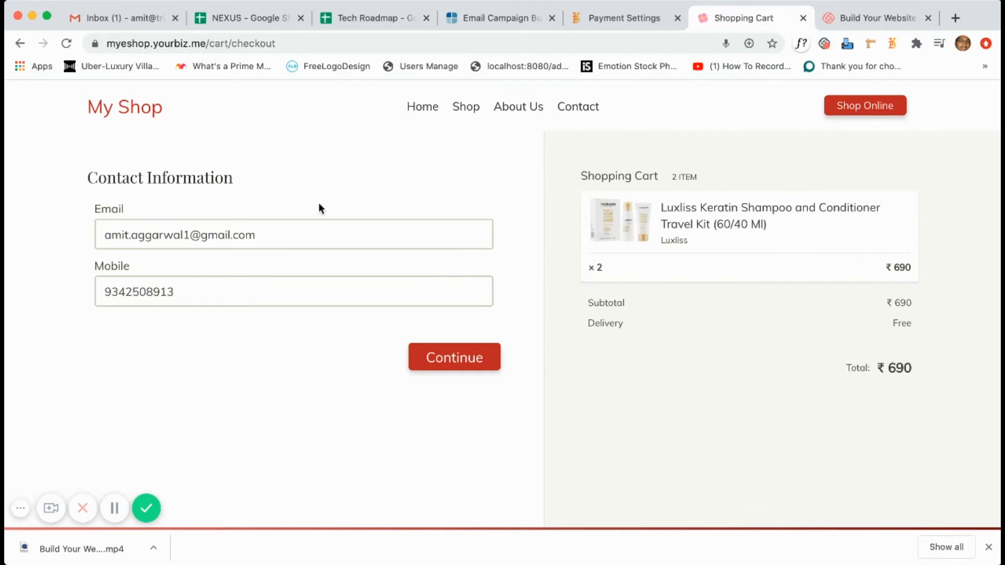
{"action": "left_click", "coordinate": [453, 360]}
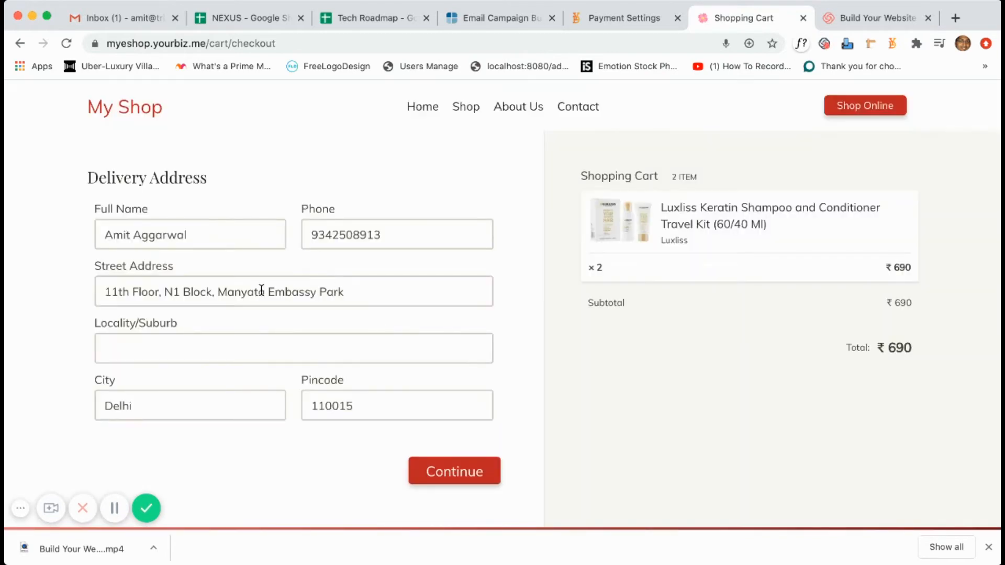
Confirm the delivery address, place the ₹690 cash-on-delivery order, and go back to payment settings.
{"action": "triple_click", "coordinate": [186, 286]}
{"action": "left_click", "coordinate": [432, 477]}
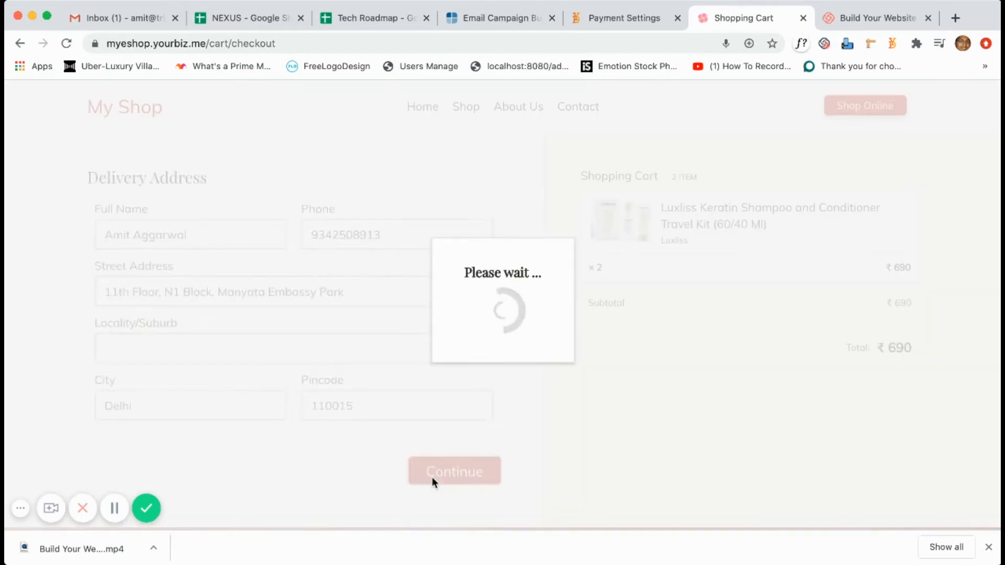
{"action": "scroll", "coordinate": [386, 428], "scroll_direction": "down", "scroll_amount": 5}
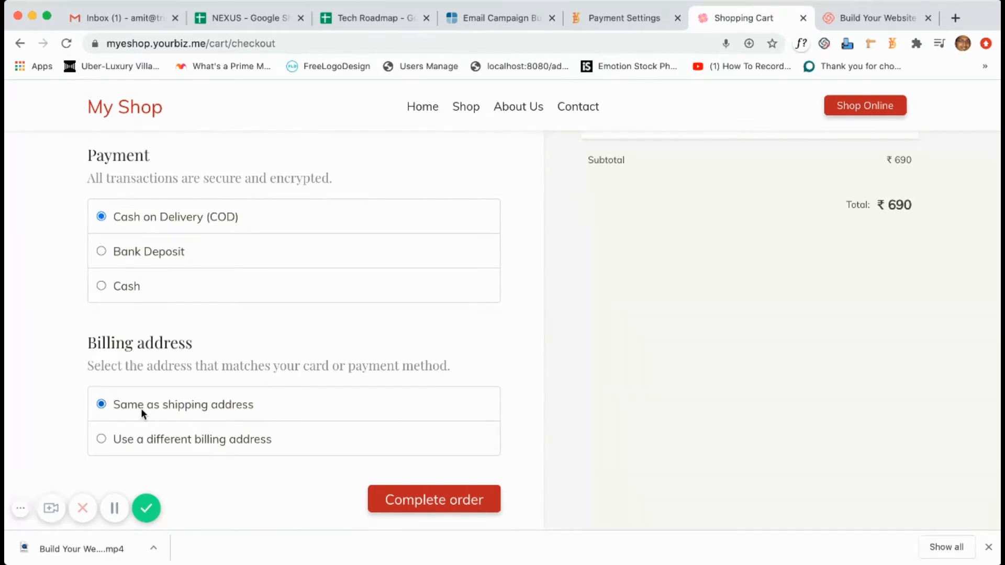
{"action": "left_click", "coordinate": [411, 510]}
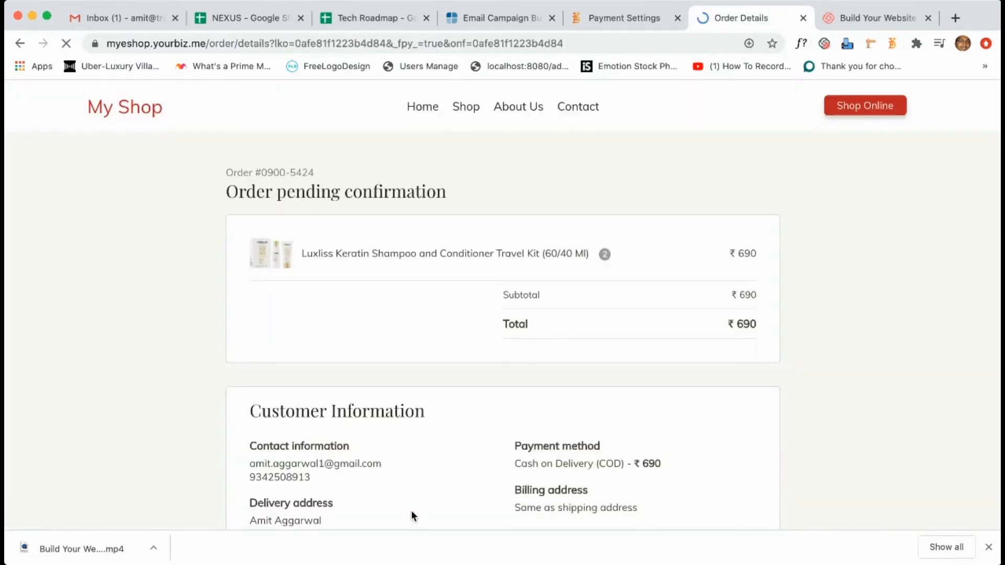
{"action": "scroll", "coordinate": [411, 461], "scroll_direction": "down", "scroll_amount": 4}
{"action": "scroll", "coordinate": [411, 460], "scroll_direction": "up", "scroll_amount": 5}
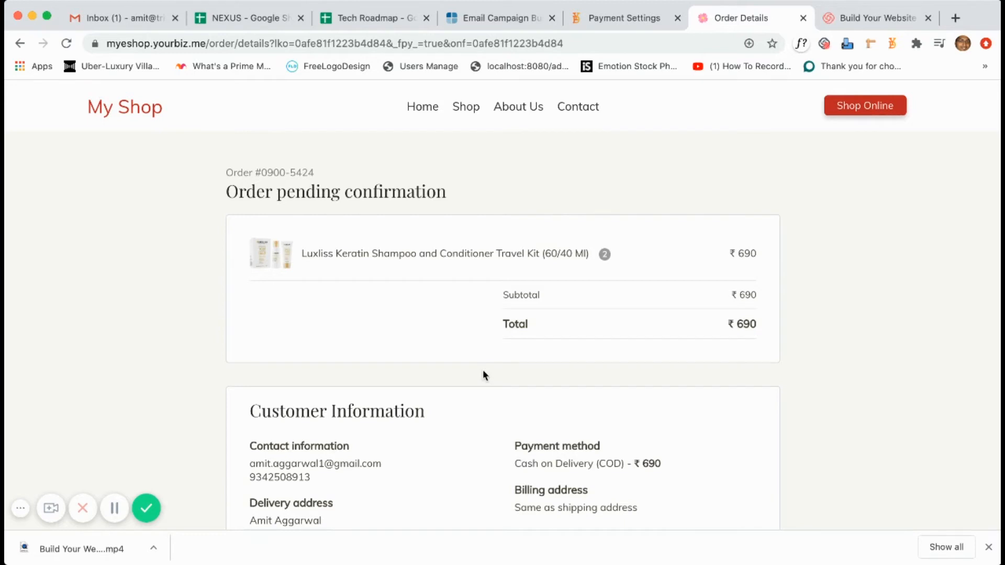
{"action": "left_click", "coordinate": [615, 21]}
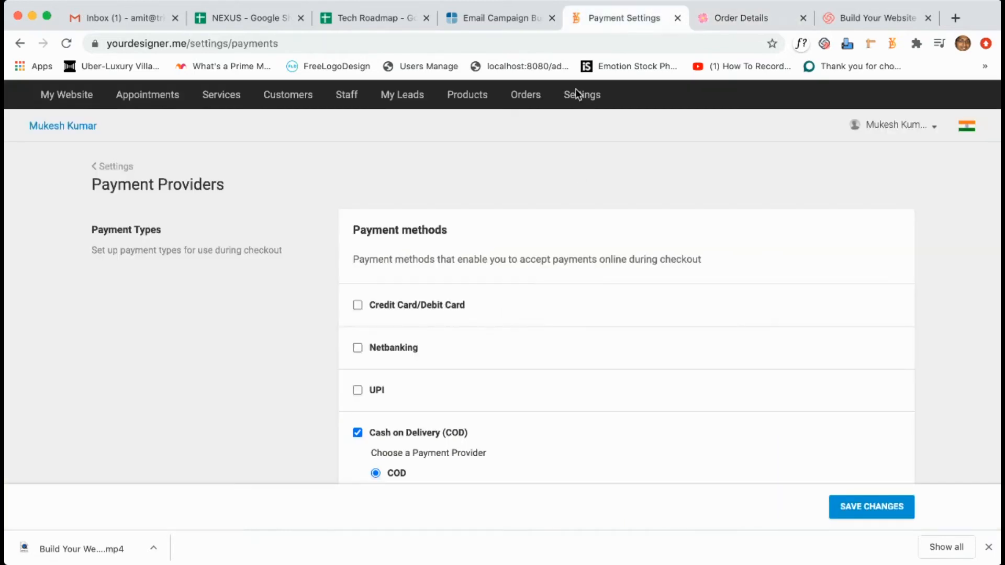
Open the new cash-on-delivery order from Orders, review its details, then go to My Website settings.
{"action": "left_click", "coordinate": [522, 99]}
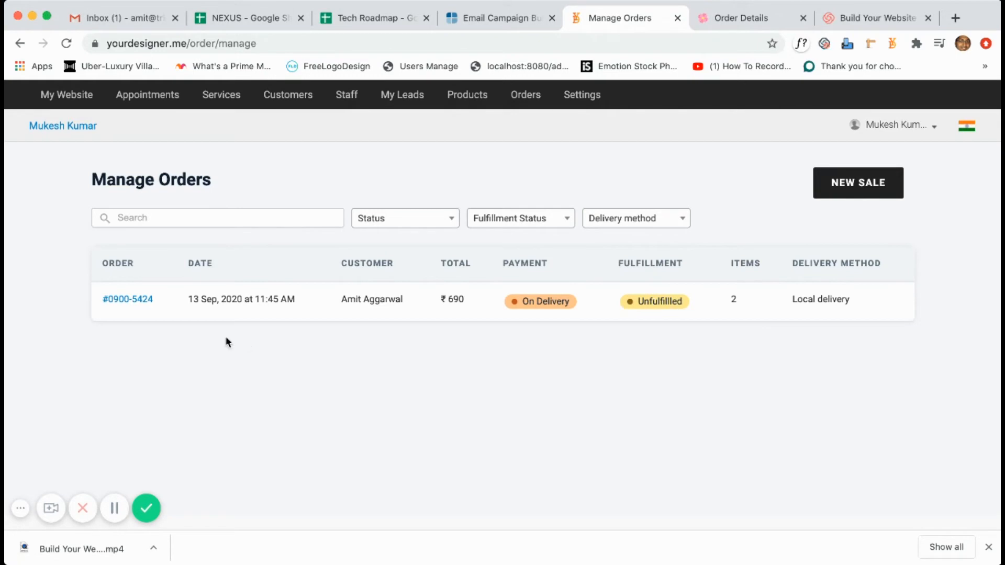
{"action": "left_click", "coordinate": [142, 304]}
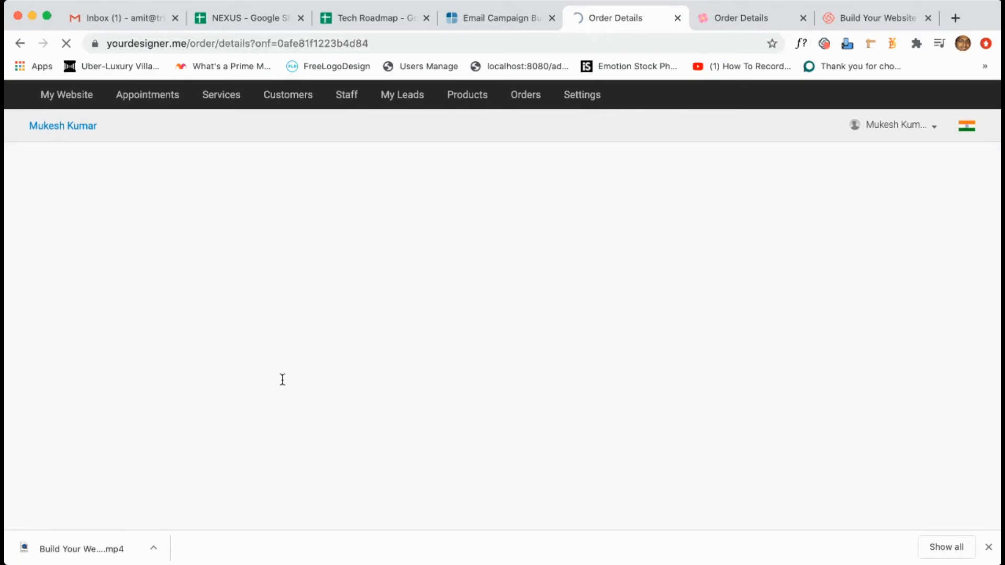
{"action": "scroll", "coordinate": [338, 426], "scroll_direction": "down", "scroll_amount": 1}
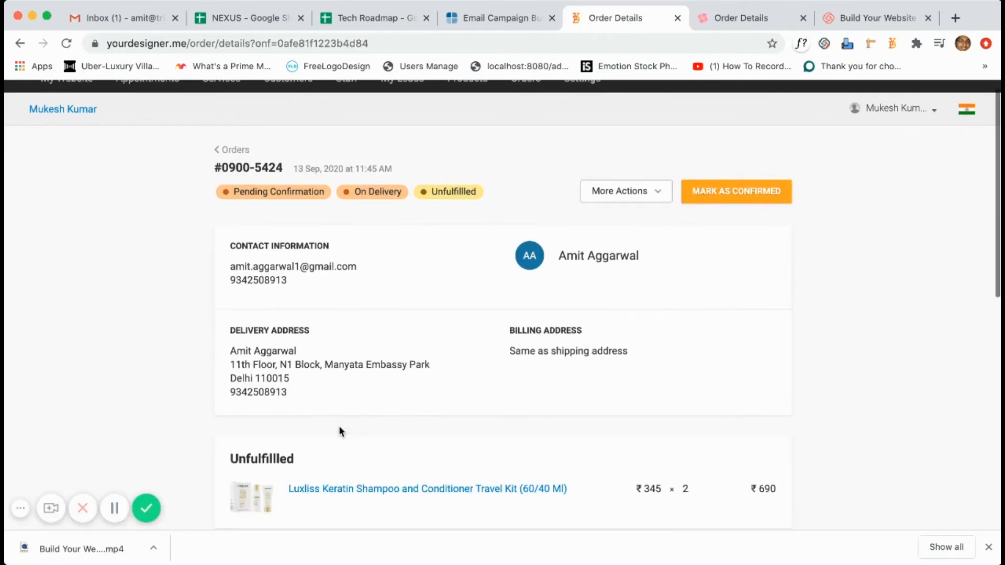
{"action": "scroll", "coordinate": [687, 361], "scroll_direction": "down", "scroll_amount": 9}
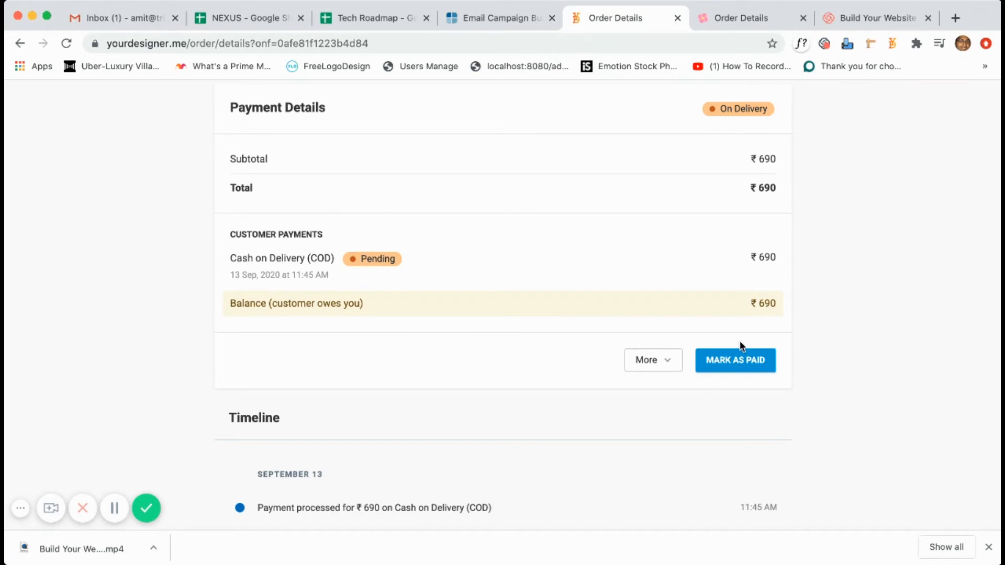
{"action": "scroll", "coordinate": [737, 324], "scroll_direction": "up", "scroll_amount": 10}
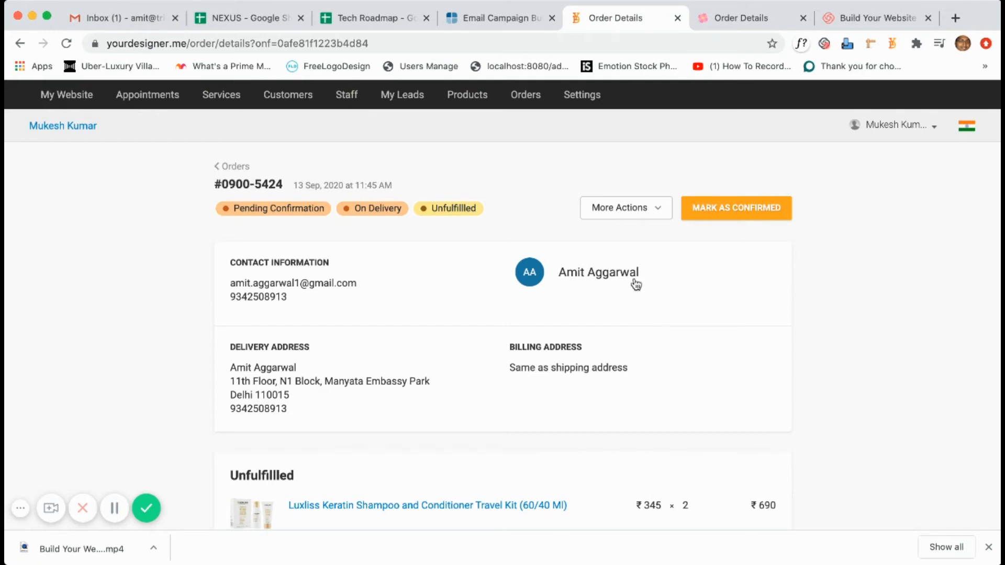
{"action": "left_click", "coordinate": [93, 105]}
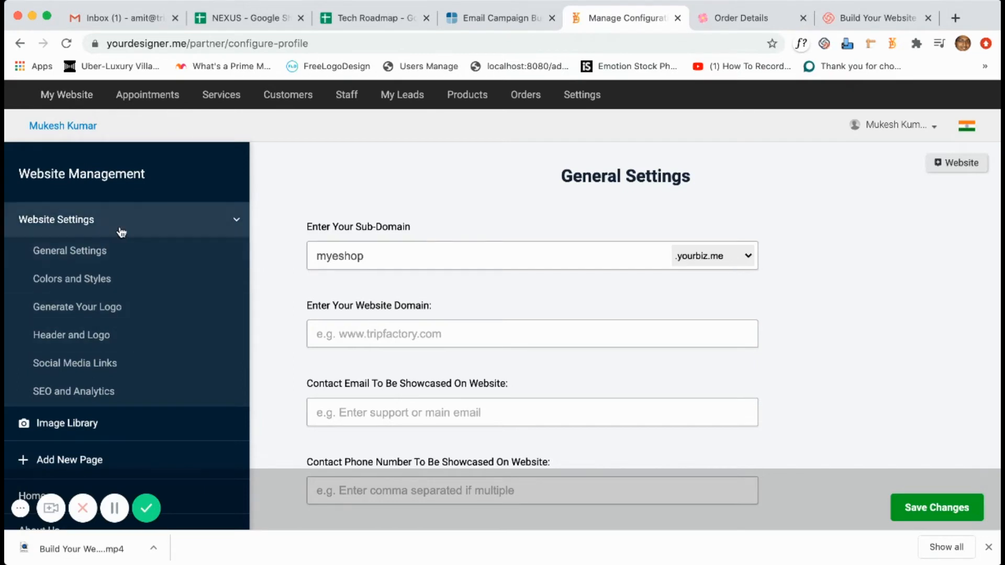
Browse the Colors and Styles, Social Media Links and SEO and Analytics settings, then open Home's sections.
{"action": "left_click", "coordinate": [114, 281]}
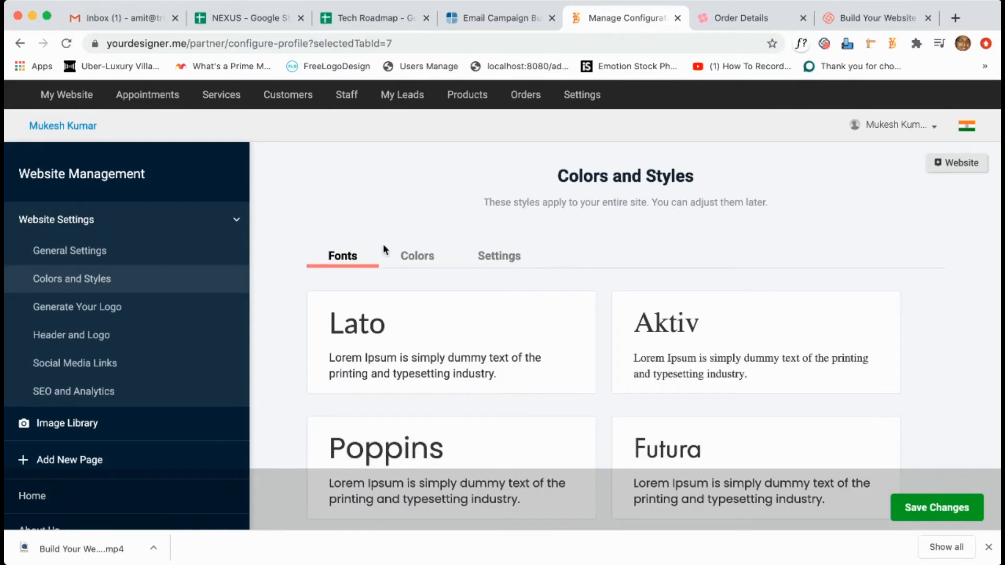
{"action": "left_click", "coordinate": [123, 374]}
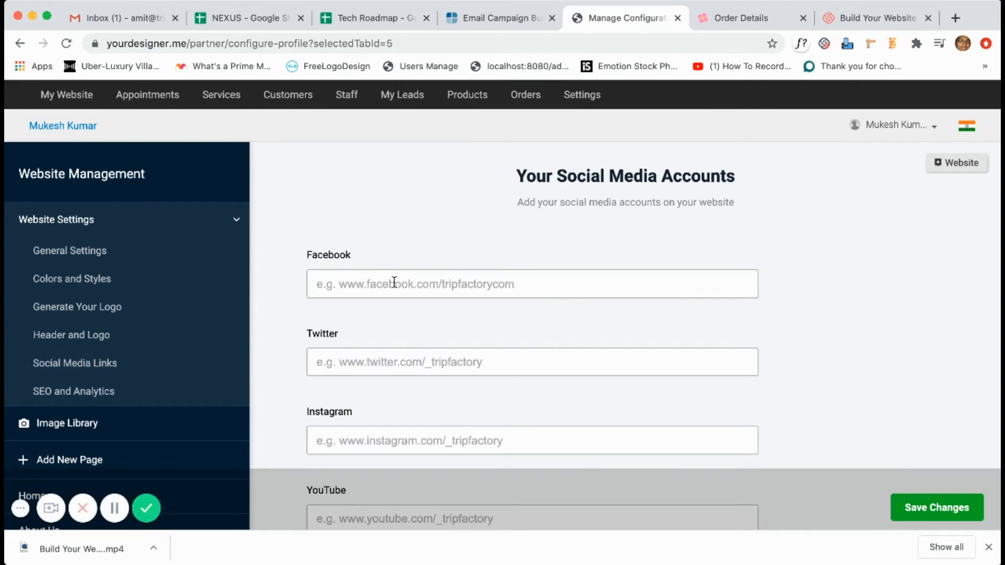
{"action": "scroll", "coordinate": [401, 407], "scroll_direction": "down", "scroll_amount": 2}
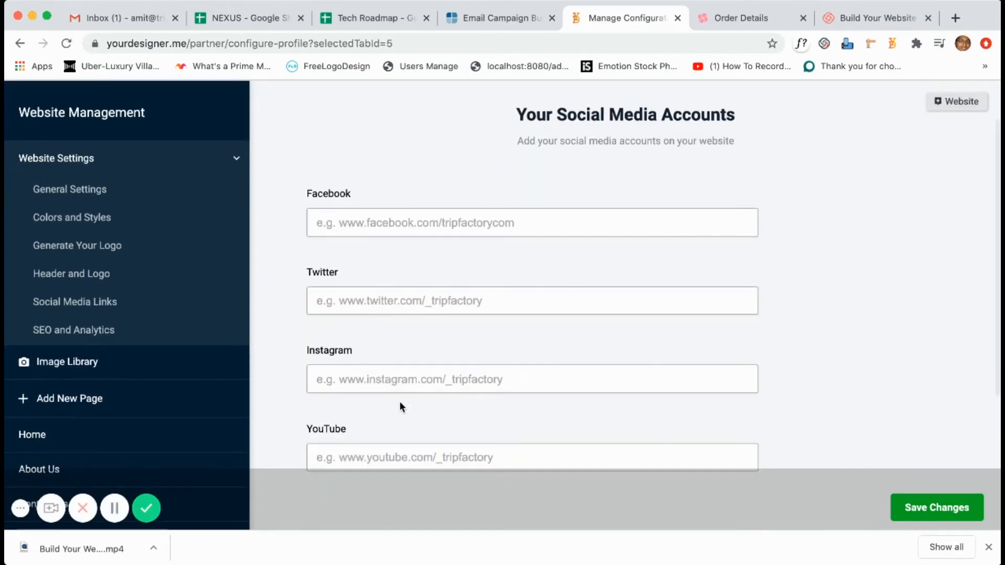
{"action": "left_click", "coordinate": [123, 339]}
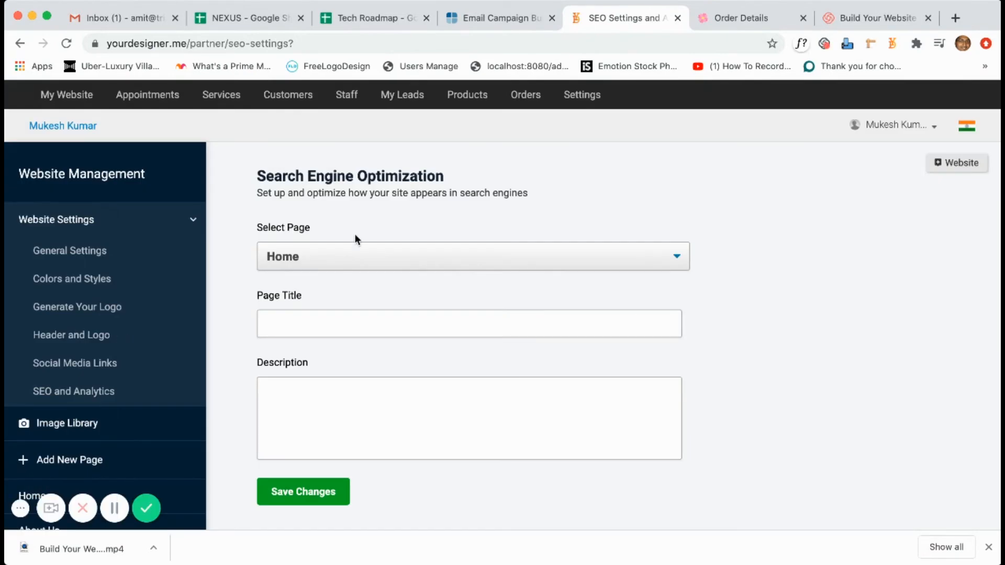
{"action": "left_click", "coordinate": [351, 255]}
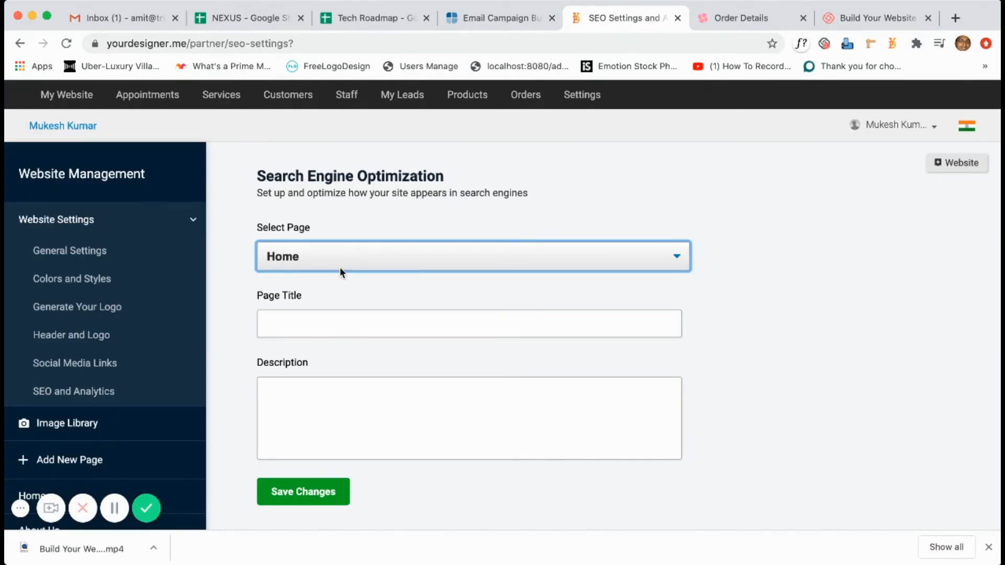
{"action": "scroll", "coordinate": [360, 378], "scroll_direction": "down", "scroll_amount": 5}
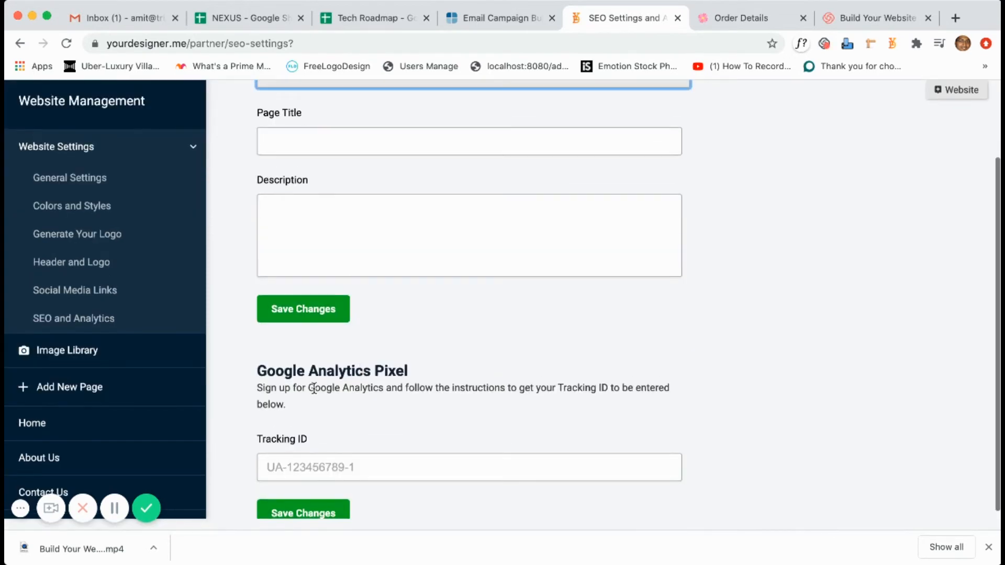
{"action": "left_click", "coordinate": [108, 423]}
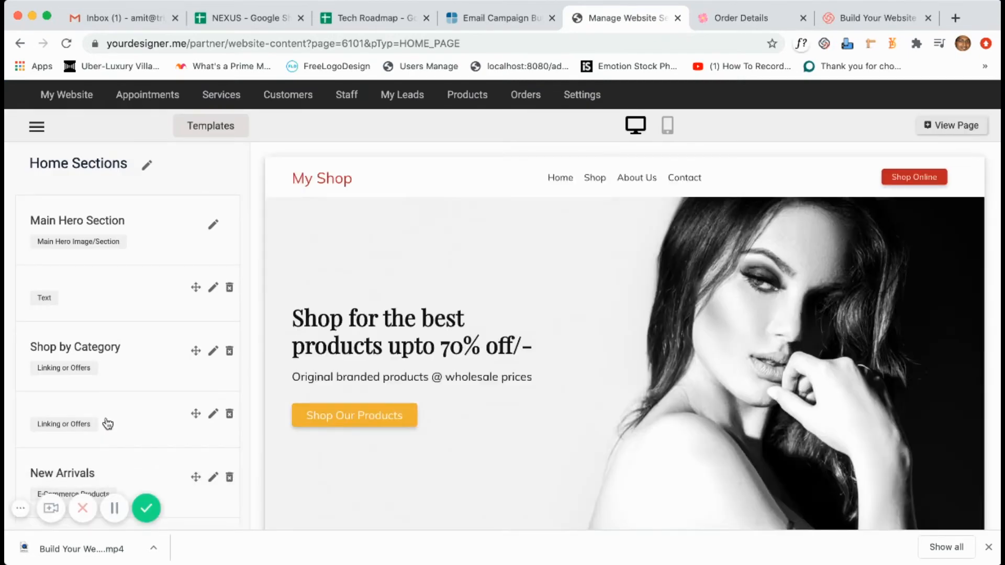
Open the Main Hero Section row's editor from the Home sections list.
{"action": "scroll", "coordinate": [429, 381], "scroll_direction": "down", "scroll_amount": 3}
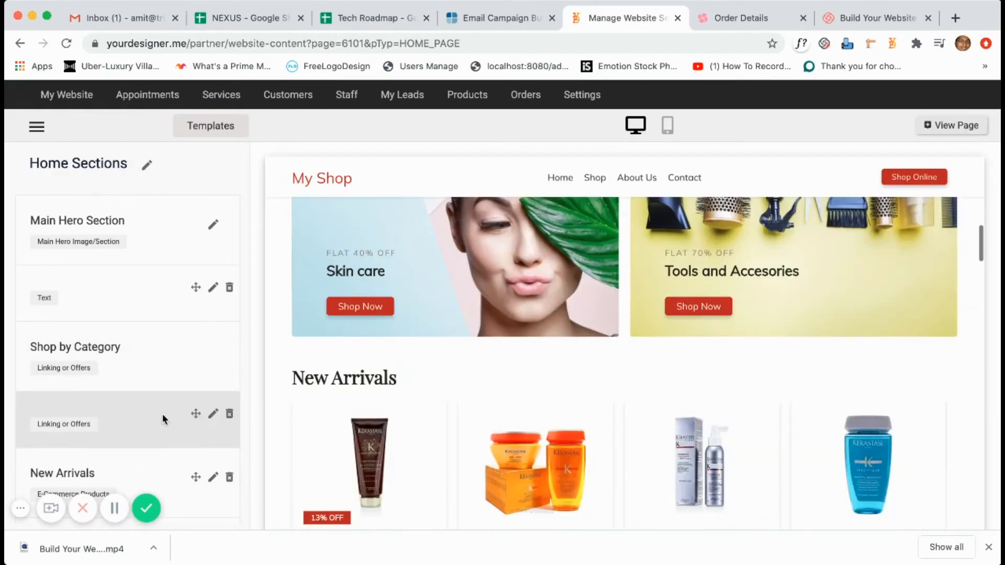
{"action": "mouse_move", "coordinate": [165, 459]}
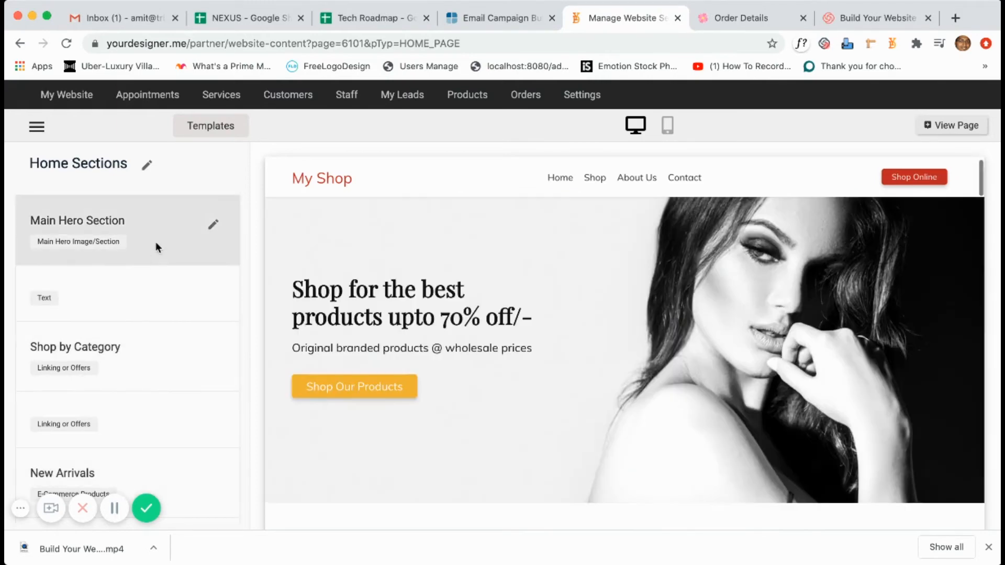
{"action": "mouse_move", "coordinate": [149, 288]}
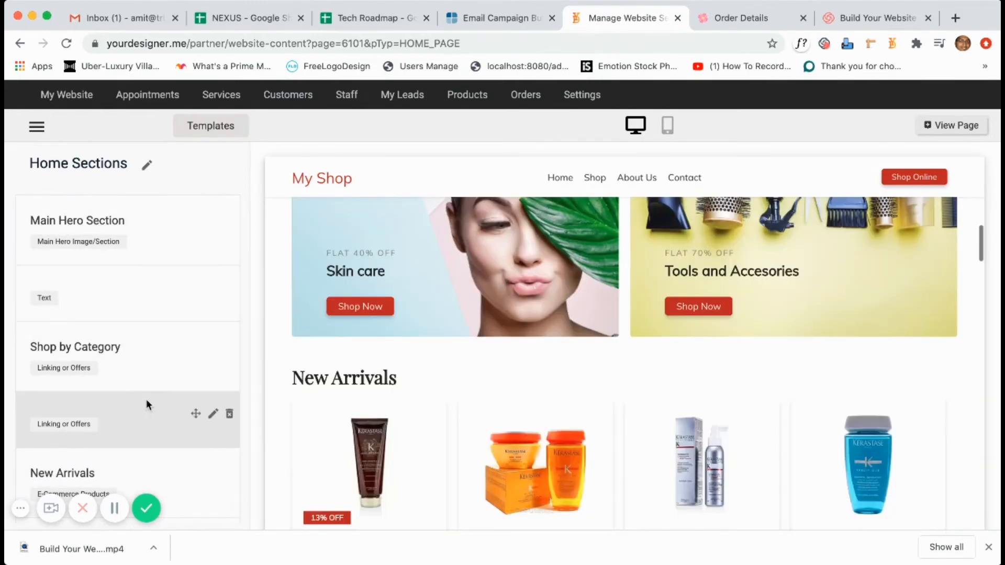
{"action": "mouse_move", "coordinate": [157, 250]}
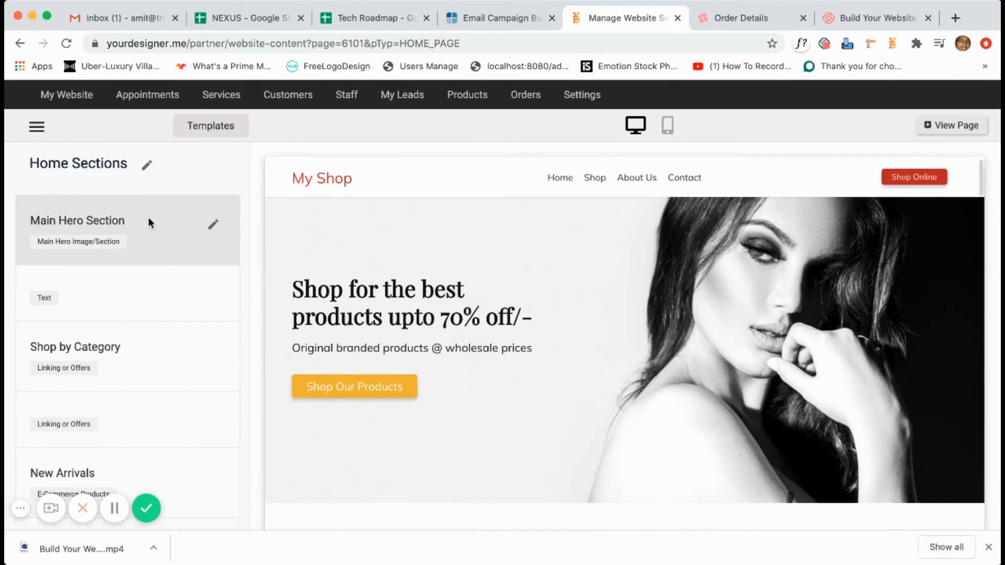
{"action": "left_click", "coordinate": [216, 227]}
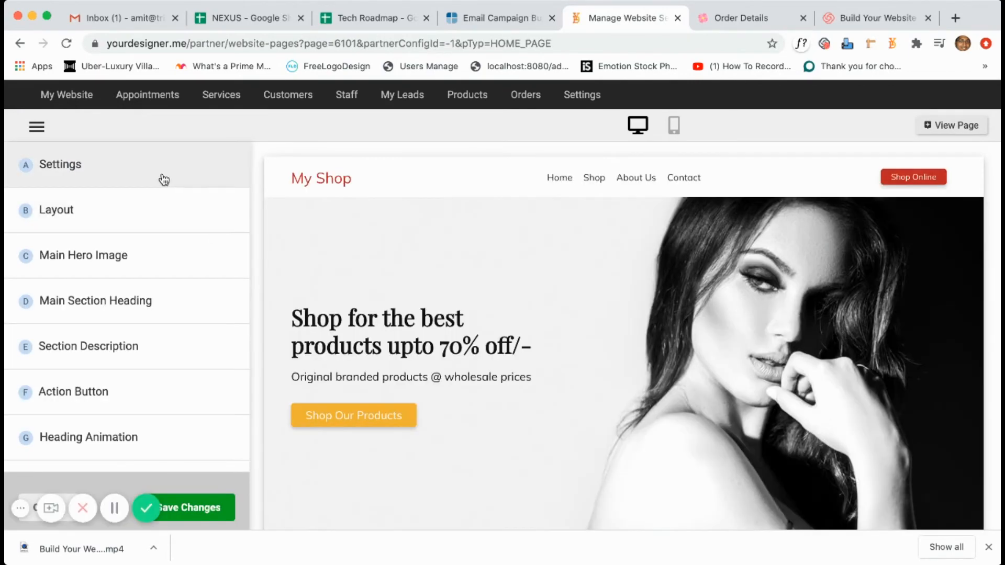
Apply the hero layout with text in a dark box over a full-width photo.
{"action": "left_click", "coordinate": [156, 213]}
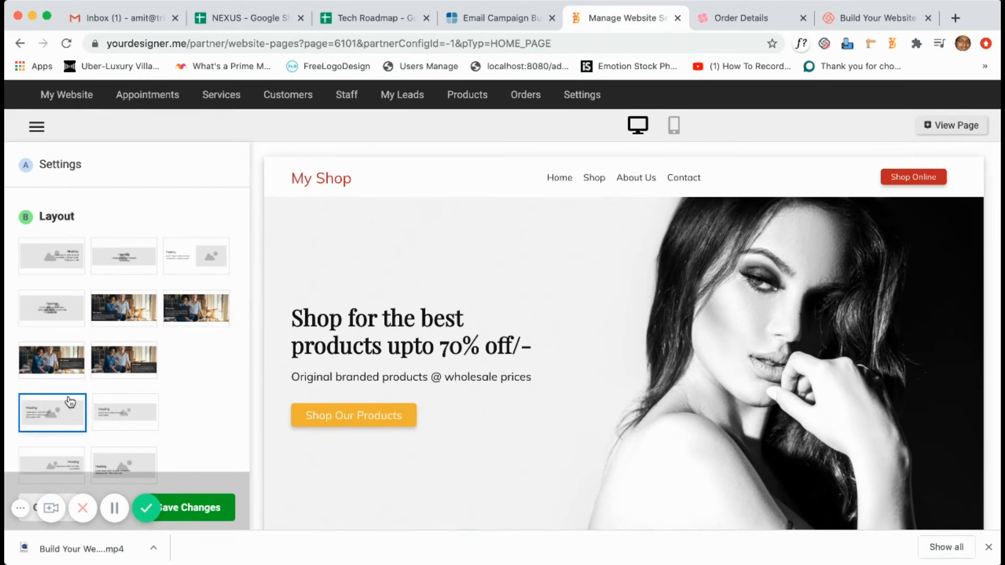
{"action": "scroll", "coordinate": [93, 411], "scroll_direction": "down", "scroll_amount": 3}
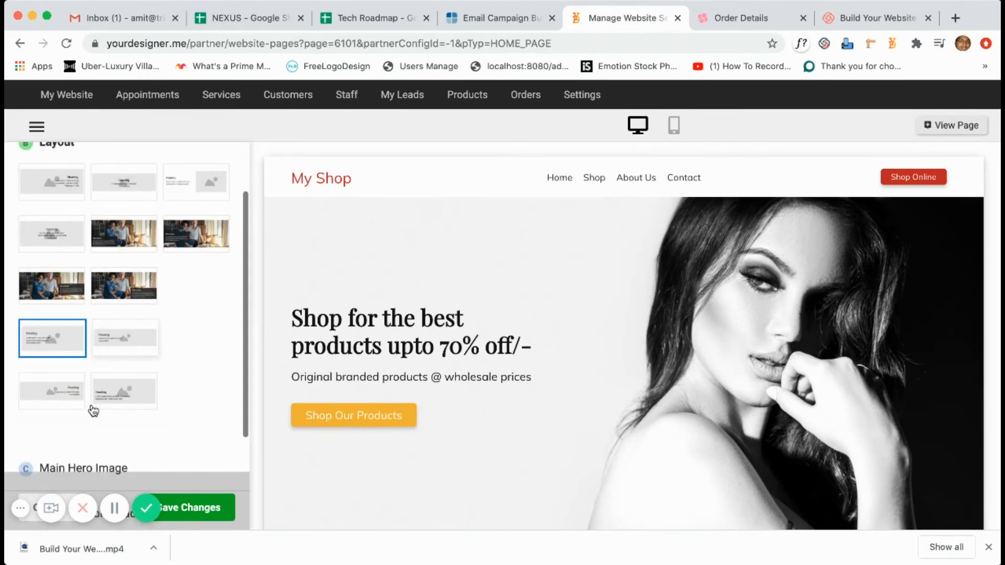
{"action": "scroll", "coordinate": [93, 412], "scroll_direction": "down", "scroll_amount": 3}
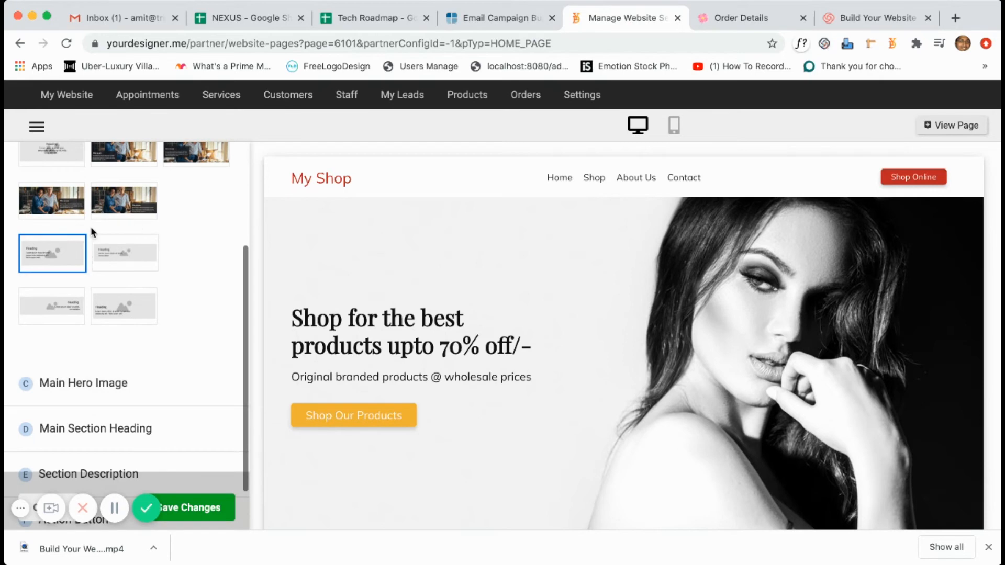
{"action": "scroll", "coordinate": [91, 231], "scroll_direction": "up", "scroll_amount": 2}
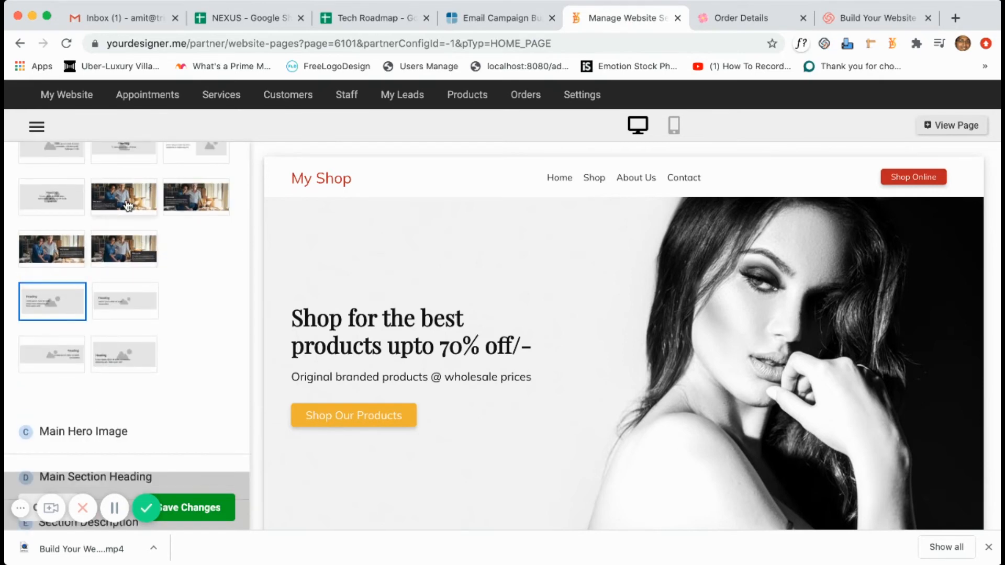
{"action": "left_click", "coordinate": [126, 199]}
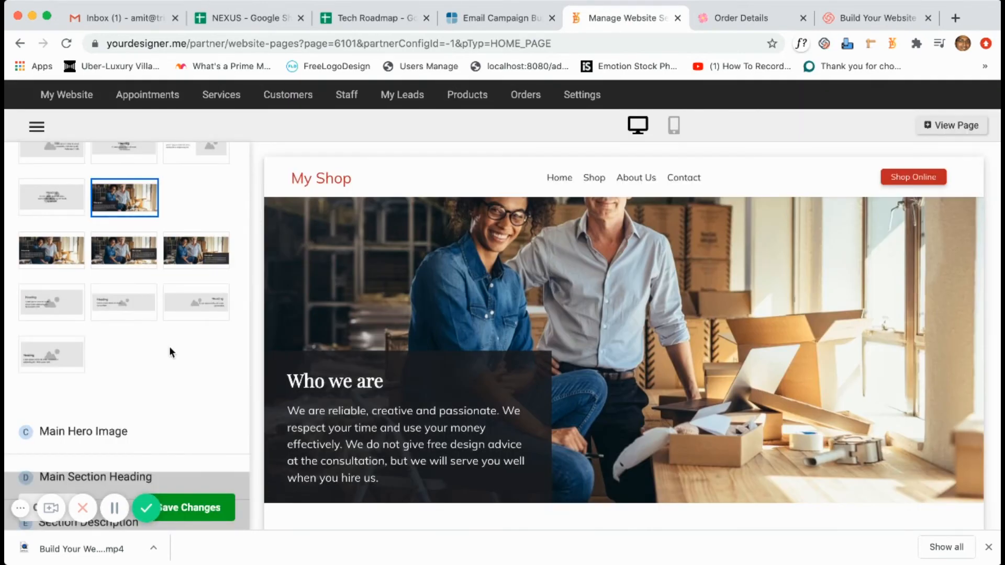
{"action": "scroll", "coordinate": [168, 348], "scroll_direction": "down", "scroll_amount": 2}
{"action": "left_click", "coordinate": [140, 385]}
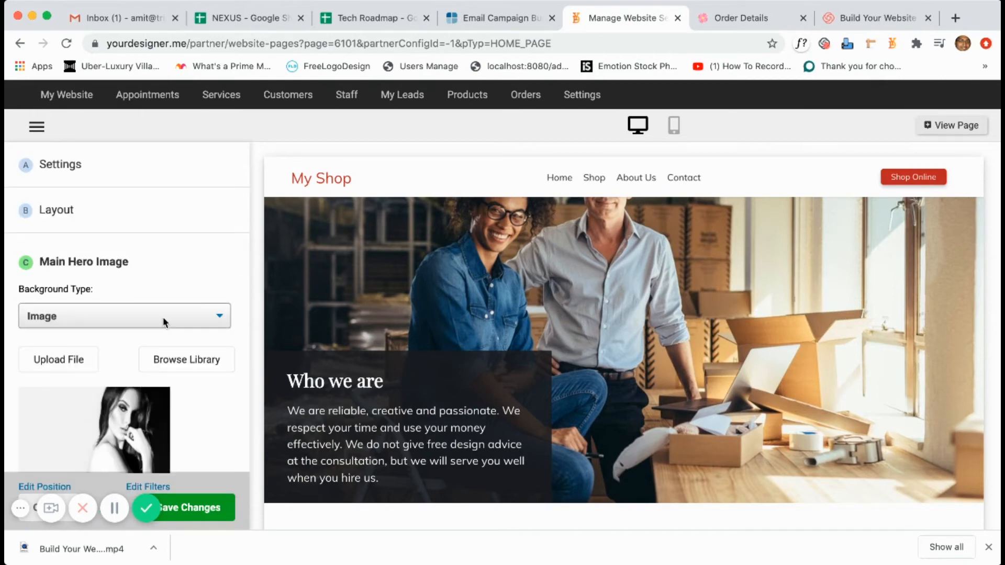
Set the hero image to the nail-polish photo from the stock library.
{"action": "left_click", "coordinate": [196, 362]}
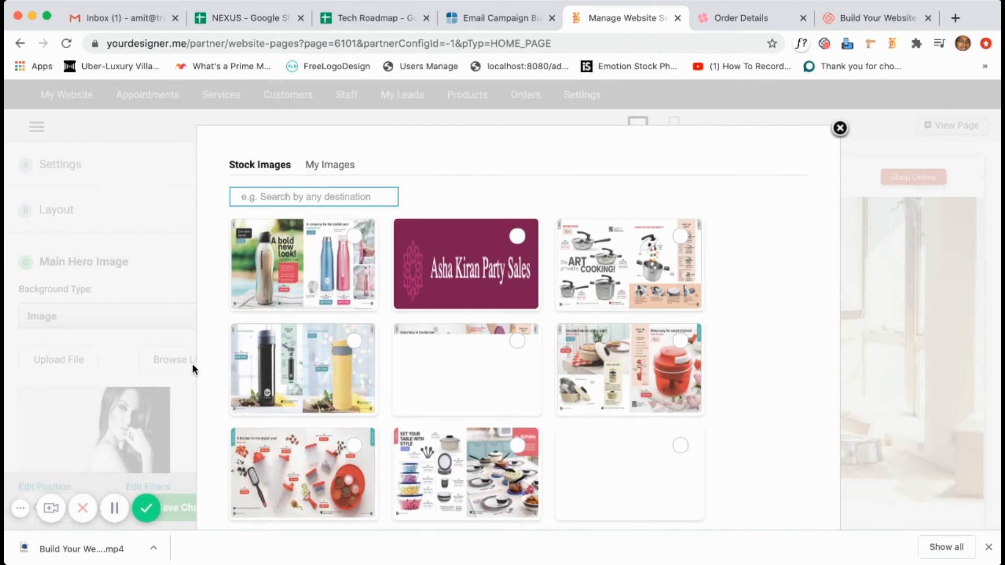
{"action": "scroll", "coordinate": [387, 393], "scroll_direction": "down", "scroll_amount": 8}
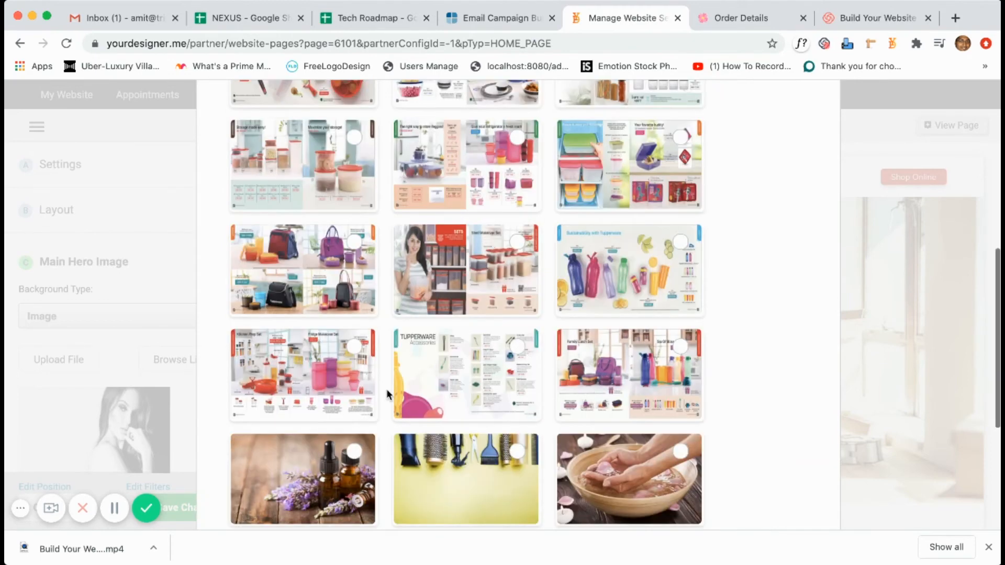
{"action": "scroll", "coordinate": [386, 388], "scroll_direction": "down", "scroll_amount": 5}
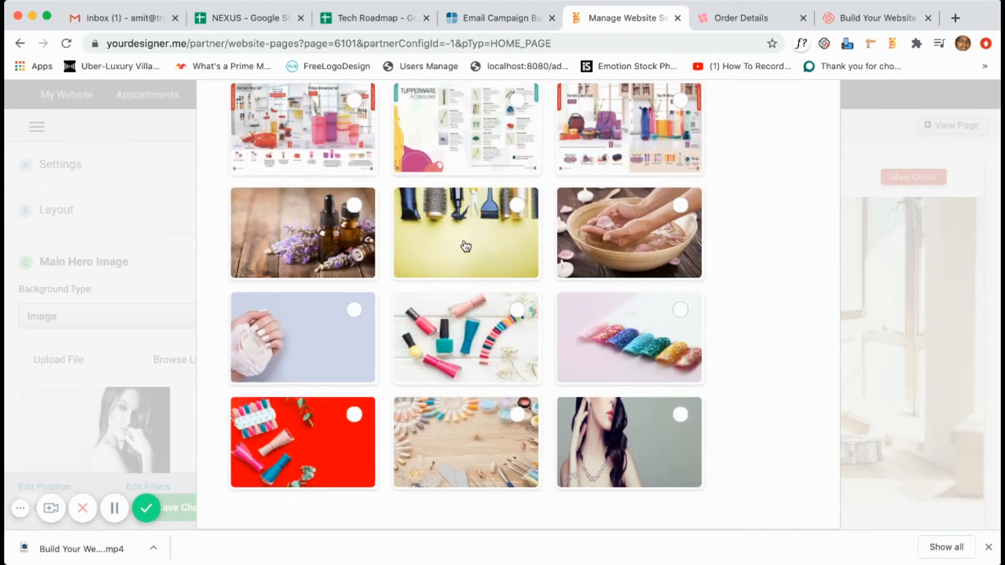
{"action": "left_click", "coordinate": [482, 326]}
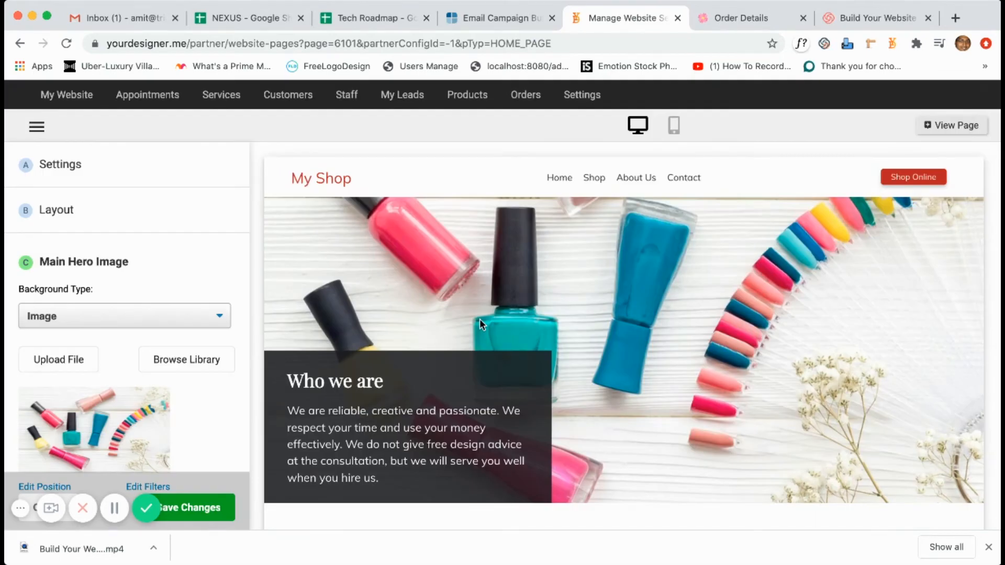
Replace the hero heading with the pasted 70% off text and save the section.
{"action": "scroll", "coordinate": [90, 411], "scroll_direction": "down", "scroll_amount": 3}
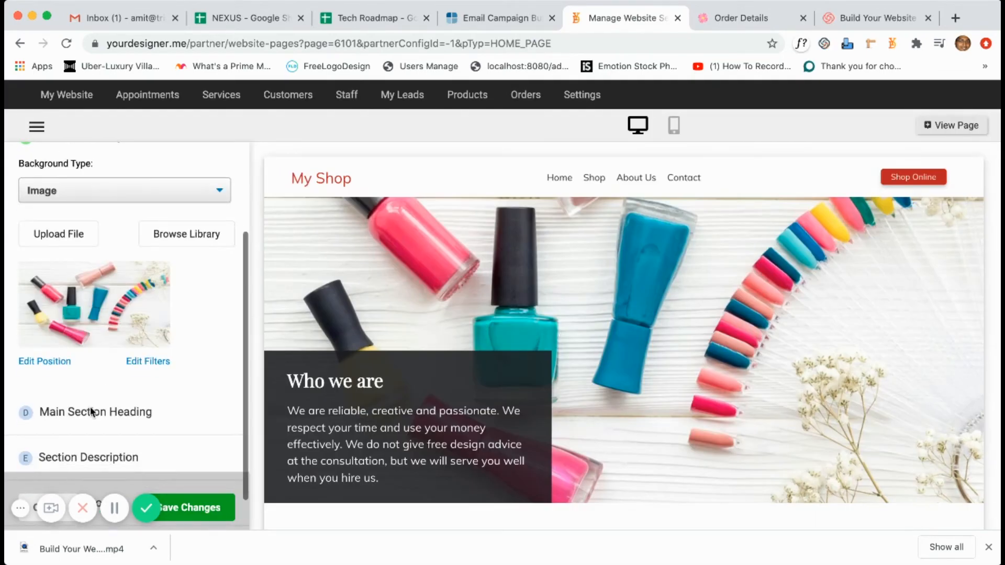
{"action": "left_click", "coordinate": [110, 369]}
{"action": "left_click", "coordinate": [108, 361]}
{"action": "key", "text": "ctrl+a"}
{"action": "key", "text": "BackSpace"}
{"action": "type", "text": "Shop for the best products upto 70% off/-"}
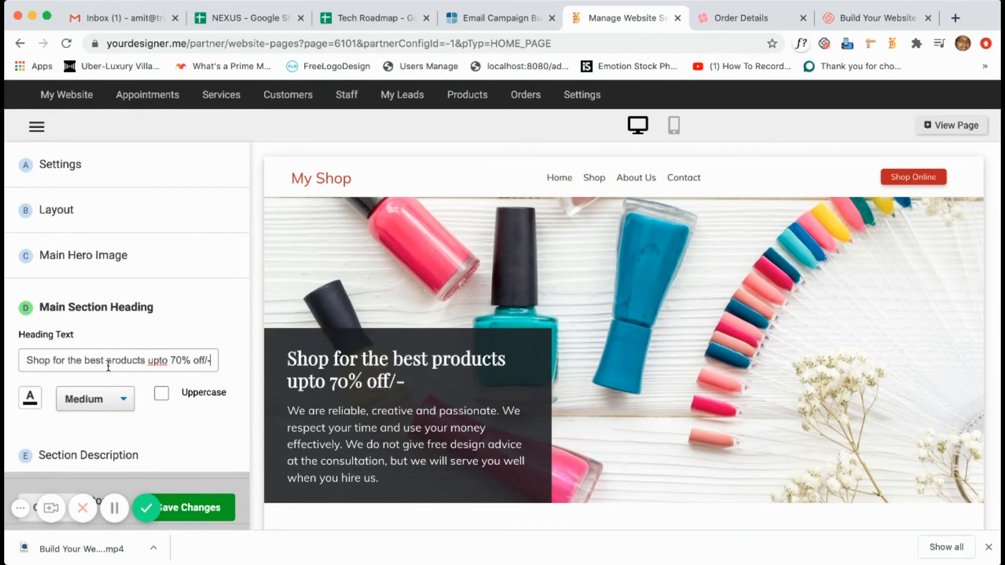
{"action": "scroll", "coordinate": [166, 414], "scroll_direction": "down", "scroll_amount": 1}
{"action": "left_click", "coordinate": [165, 414]}
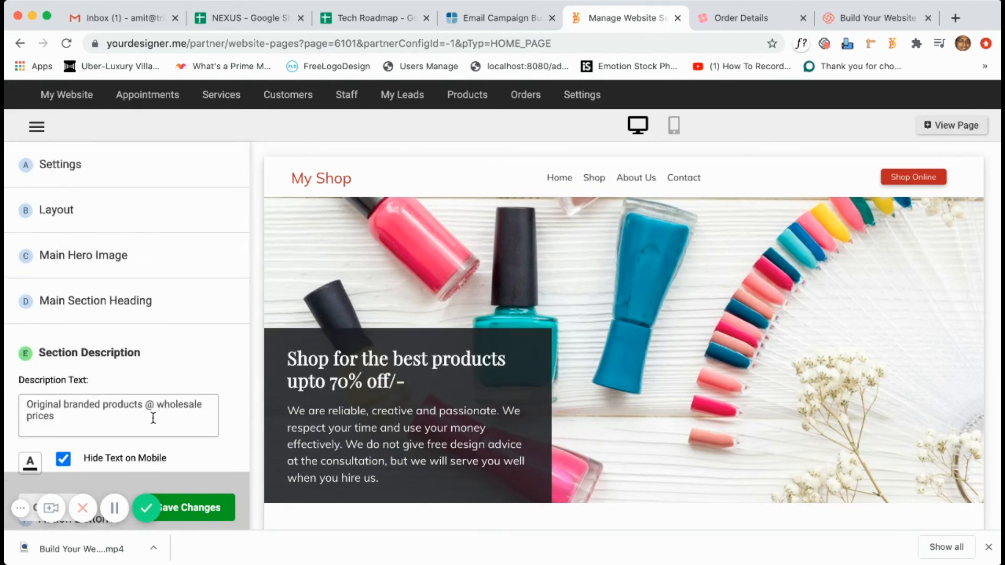
{"action": "key", "text": "ctrl+a"}
{"action": "scroll", "coordinate": [202, 458], "scroll_direction": "down", "scroll_amount": 1}
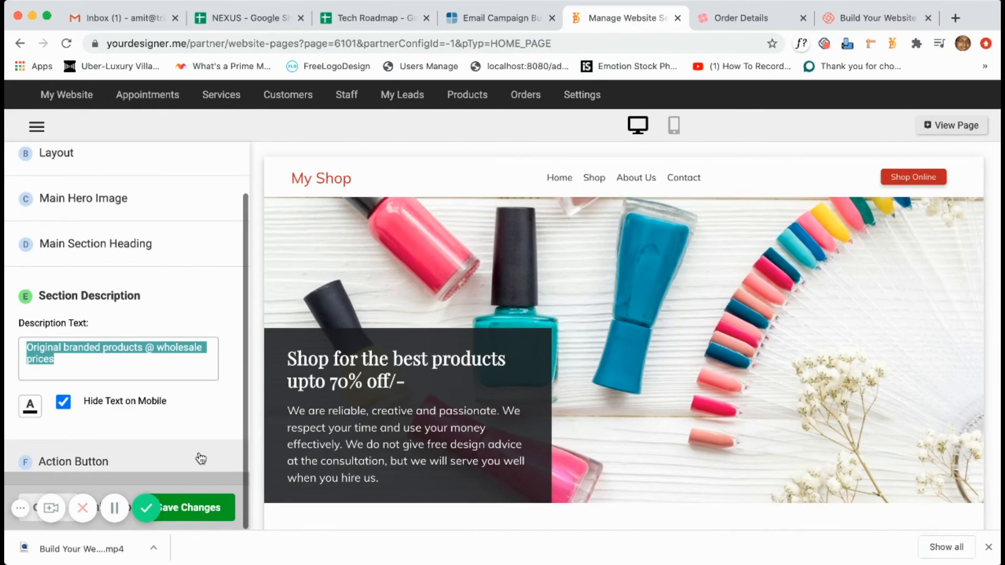
{"action": "left_click", "coordinate": [191, 508]}
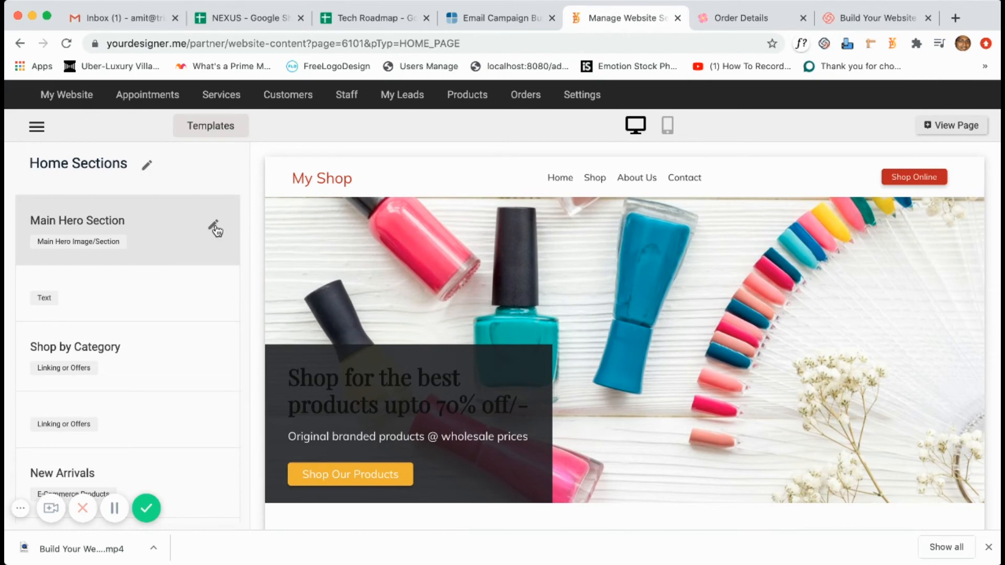
Make the hero heading text white.
{"action": "left_click", "coordinate": [215, 227]}
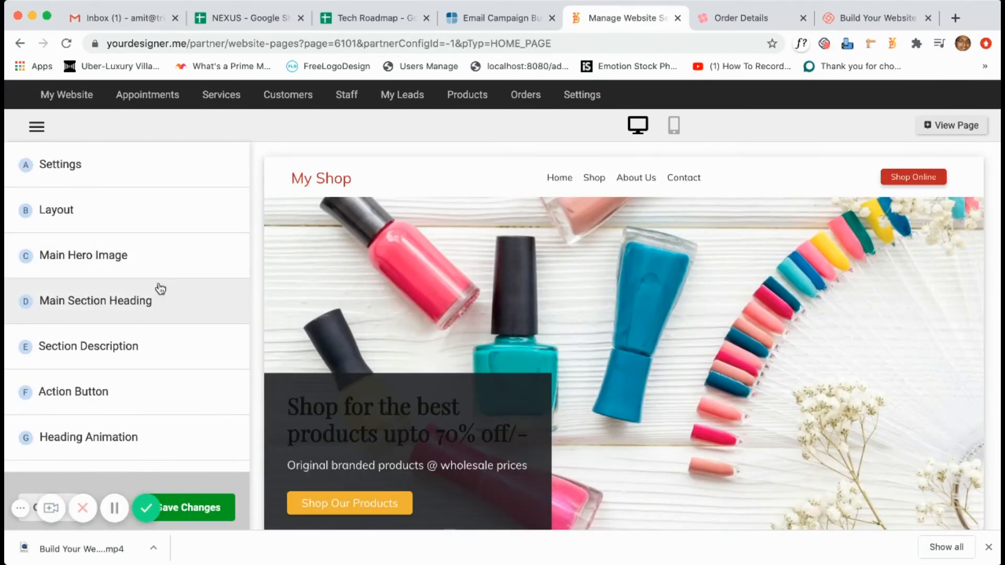
{"action": "left_click", "coordinate": [160, 311]}
{"action": "left_click", "coordinate": [31, 397]}
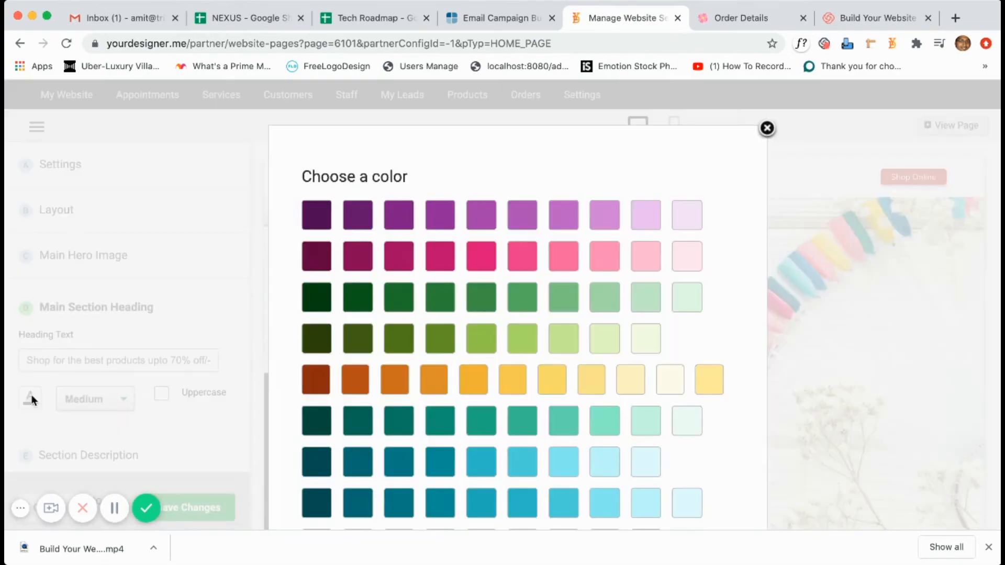
{"action": "scroll", "coordinate": [388, 424], "scroll_direction": "down", "scroll_amount": 5}
{"action": "left_click", "coordinate": [325, 473]}
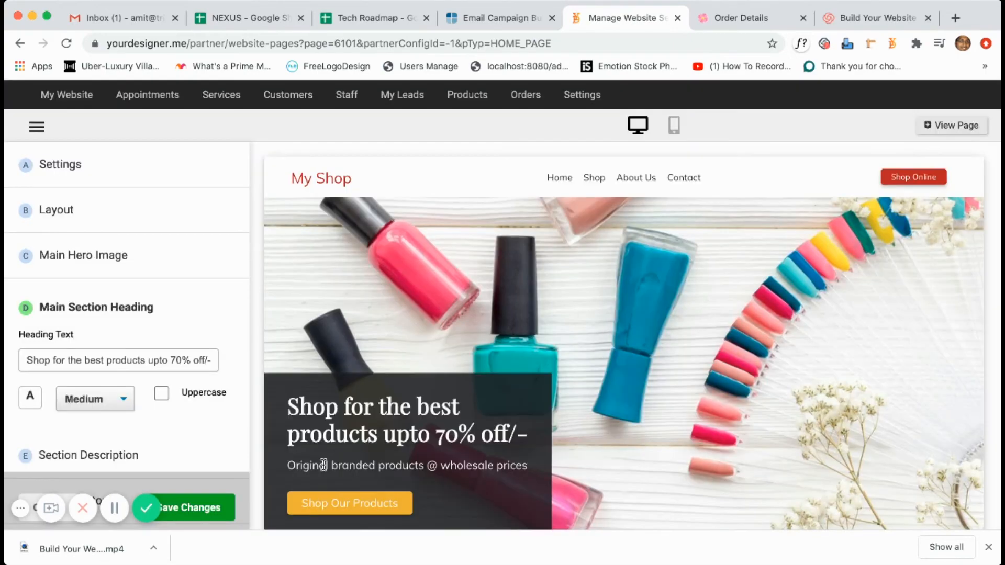
Give the Shop Our Products button the red style and save the hero section.
{"action": "scroll", "coordinate": [140, 418], "scroll_direction": "down", "scroll_amount": 3}
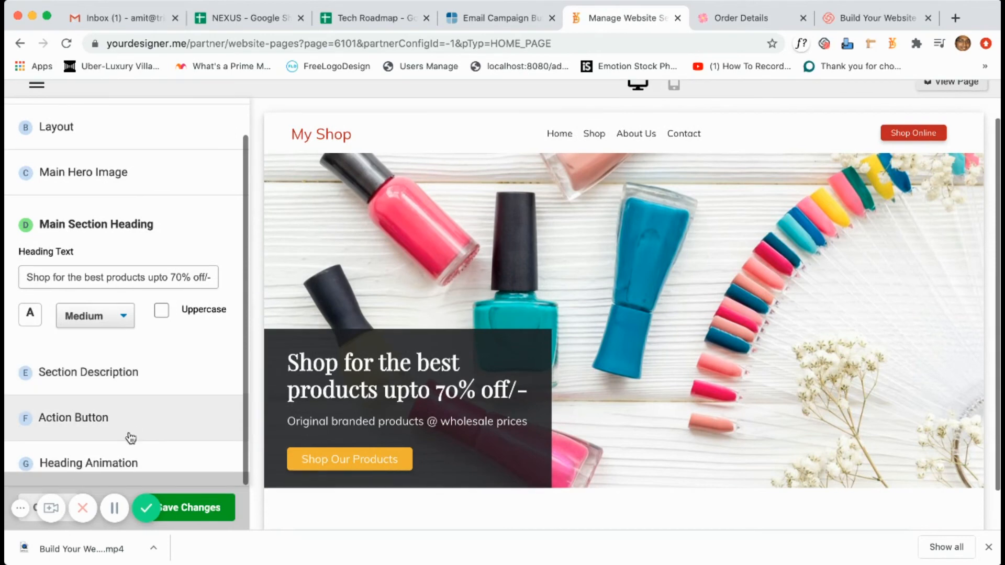
{"action": "left_click", "coordinate": [130, 435]}
{"action": "scroll", "coordinate": [130, 431], "scroll_direction": "down", "scroll_amount": 3}
{"action": "left_click", "coordinate": [31, 384]}
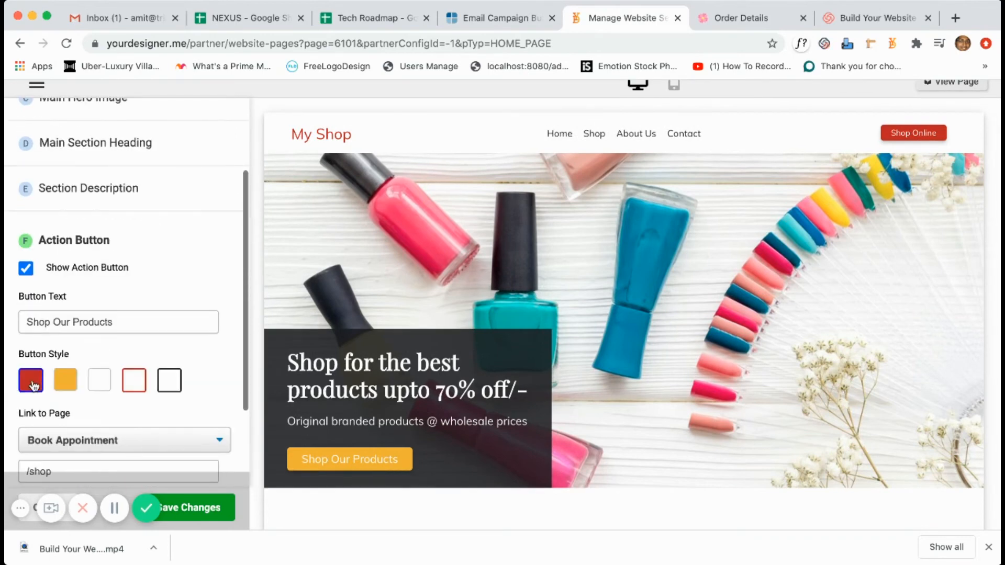
{"action": "left_click", "coordinate": [211, 506]}
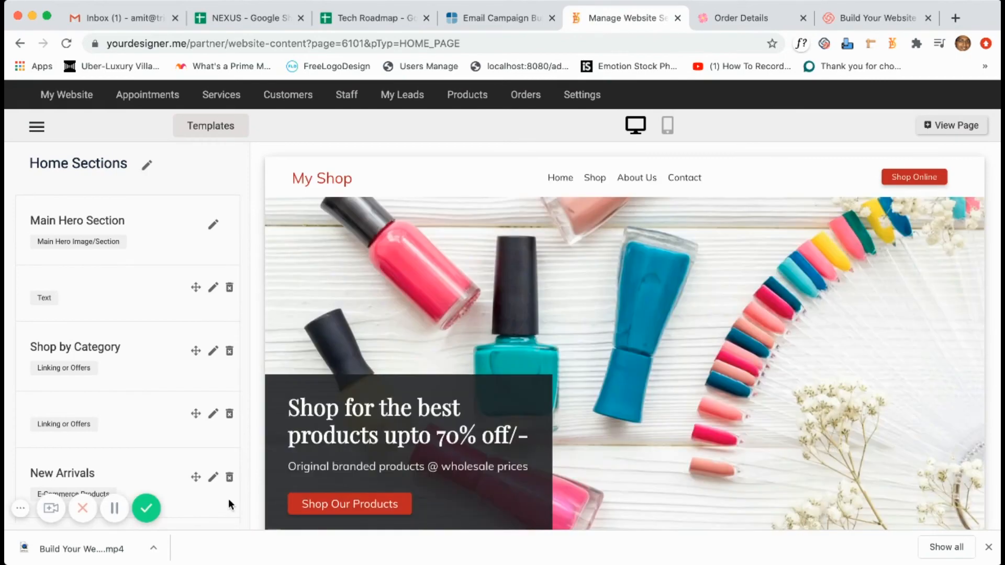
{"action": "left_click", "coordinate": [229, 501]}
{"action": "left_click", "coordinate": [168, 285]}
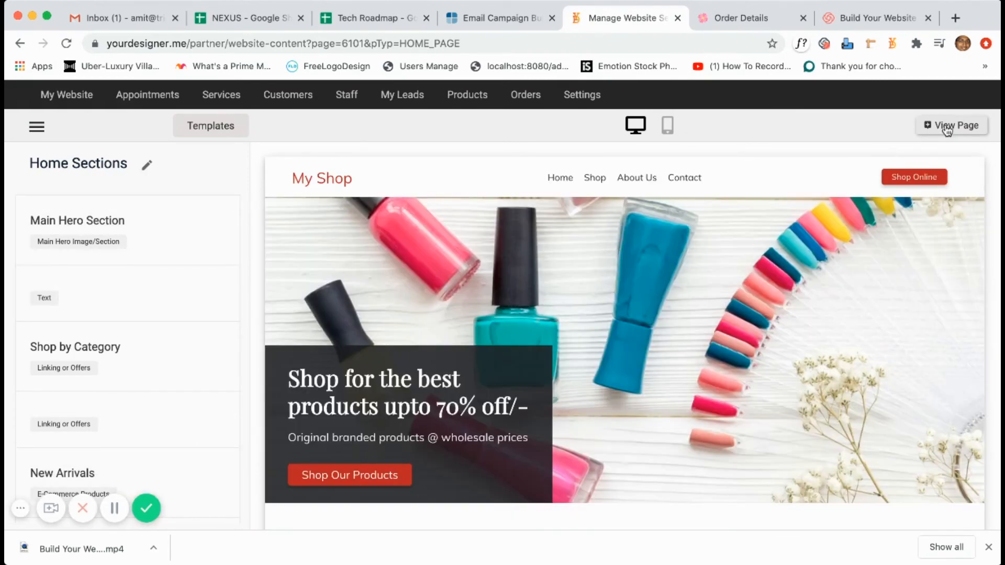
View the live home page in a new tab to check the nail-polish hero, then return to the editor.
{"action": "left_click", "coordinate": [949, 128]}
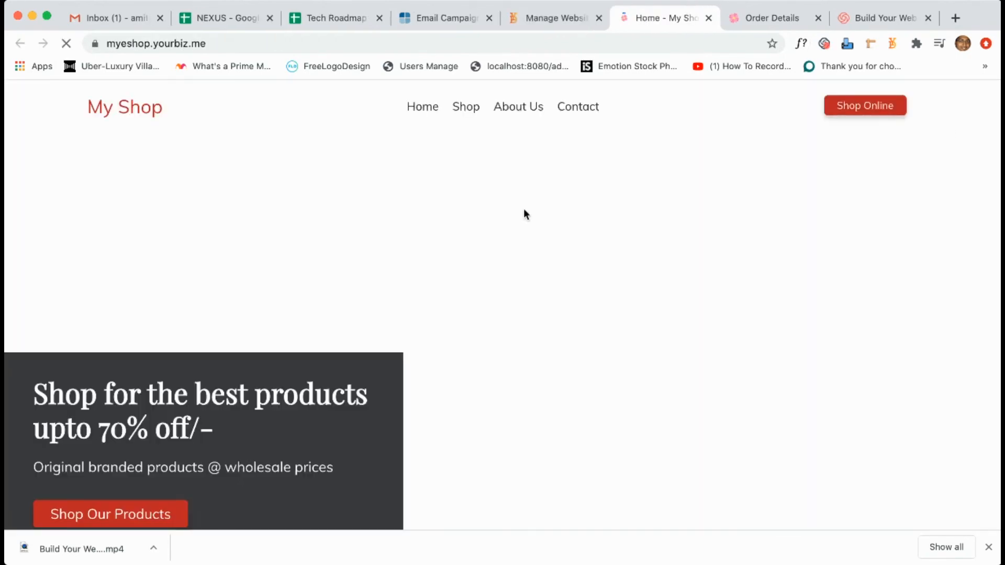
{"action": "scroll", "coordinate": [503, 319], "scroll_direction": "down", "scroll_amount": 4}
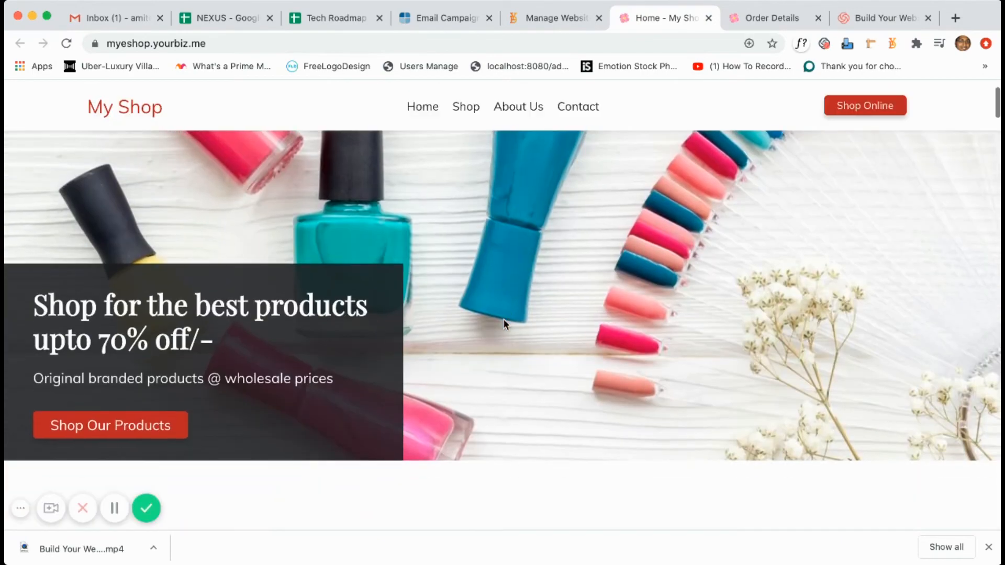
{"action": "scroll", "coordinate": [504, 319], "scroll_direction": "down", "scroll_amount": 4}
{"action": "scroll", "coordinate": [504, 319], "scroll_direction": "up", "scroll_amount": 6}
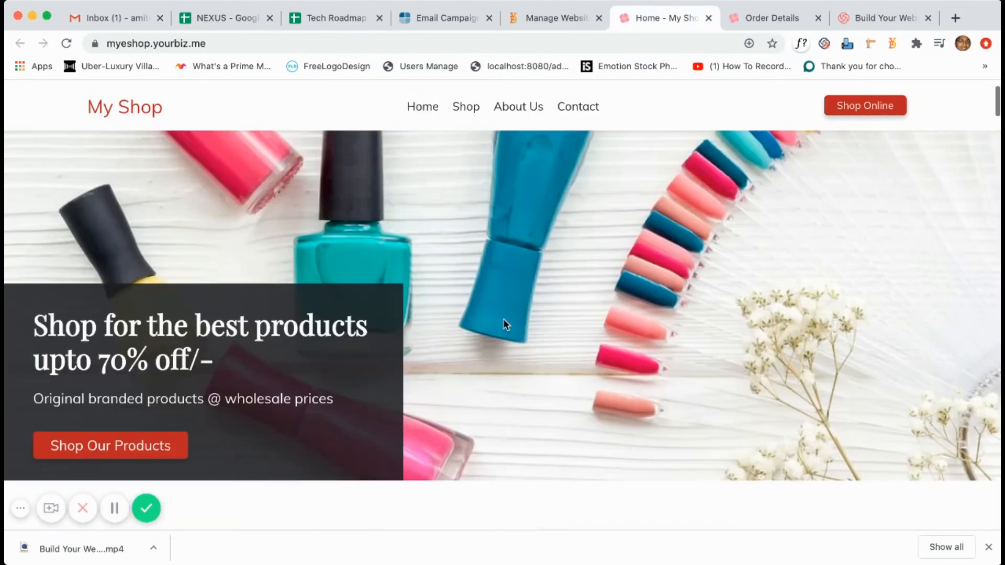
{"action": "scroll", "coordinate": [504, 318], "scroll_direction": "down", "scroll_amount": 4}
{"action": "scroll", "coordinate": [503, 319], "scroll_direction": "down", "scroll_amount": 2}
{"action": "left_click", "coordinate": [563, 17]}
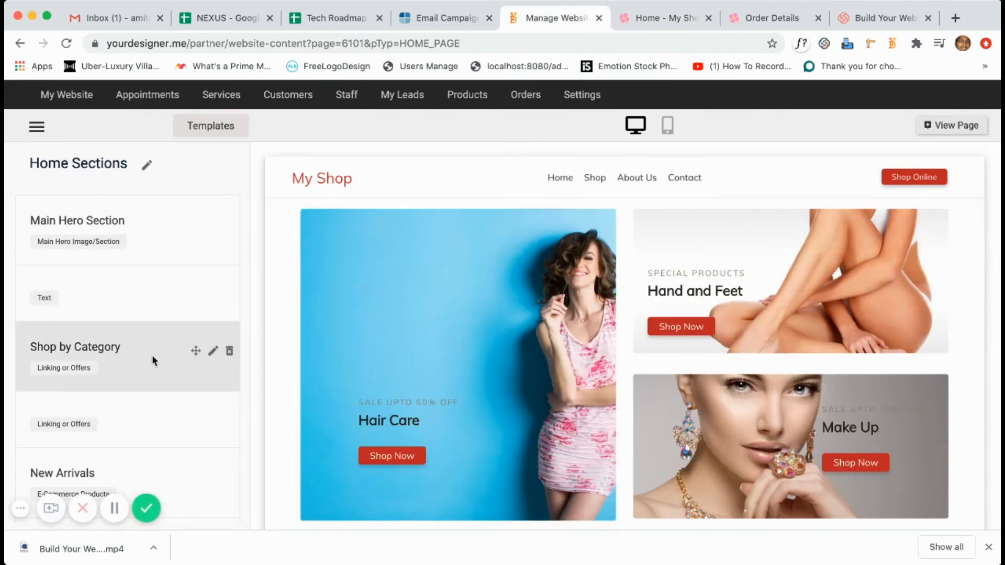
Look at the Shop by Category content settings, then go back to the Home sections list via the menu.
{"action": "left_click", "coordinate": [212, 351]}
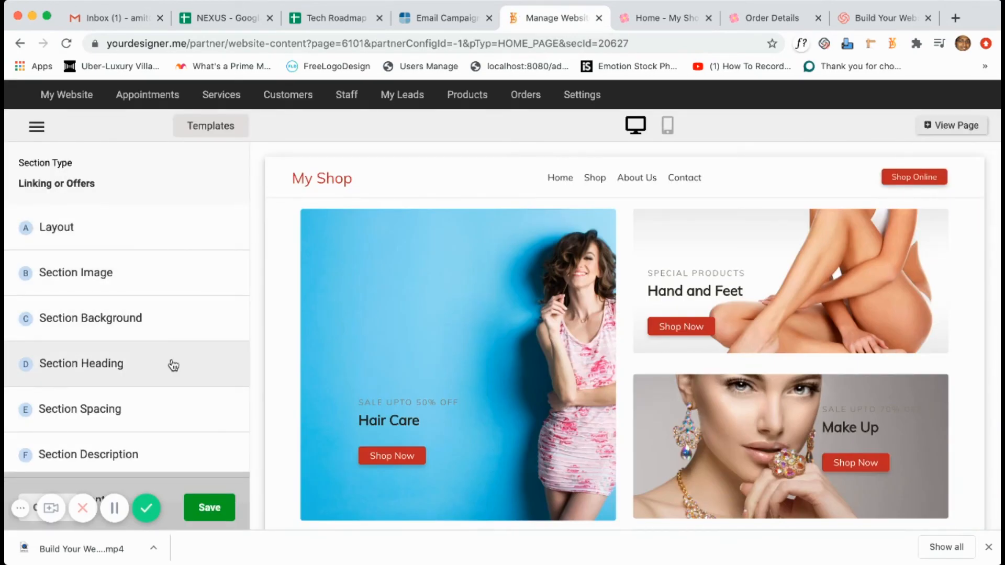
{"action": "scroll", "coordinate": [168, 419], "scroll_direction": "down", "scroll_amount": 1}
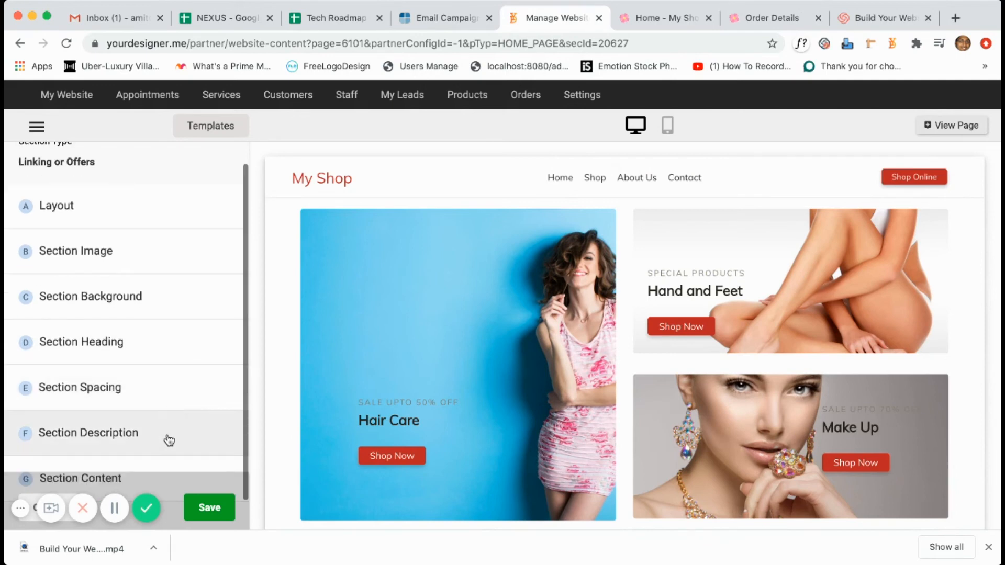
{"action": "left_click", "coordinate": [165, 469]}
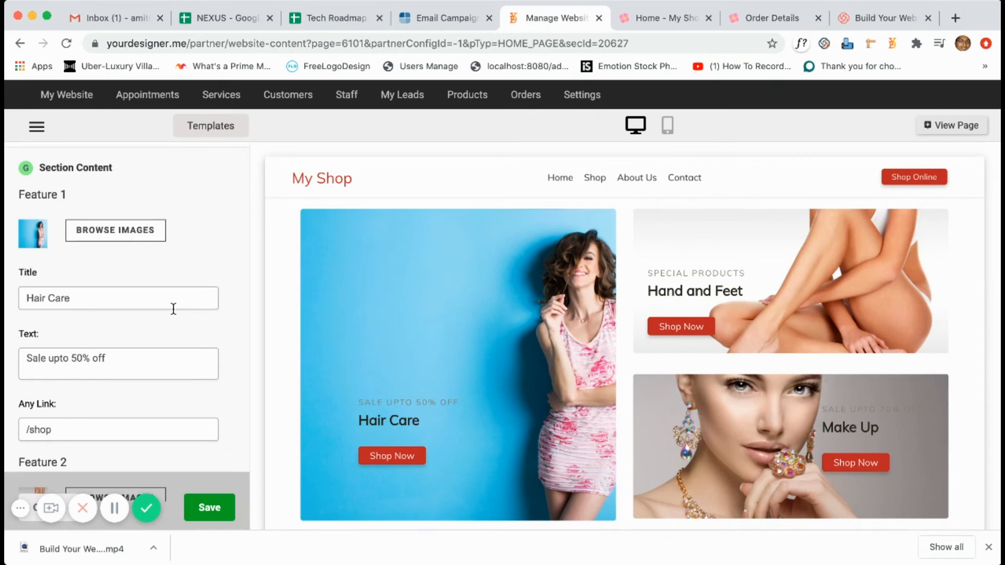
{"action": "scroll", "coordinate": [188, 263], "scroll_direction": "up", "scroll_amount": 6}
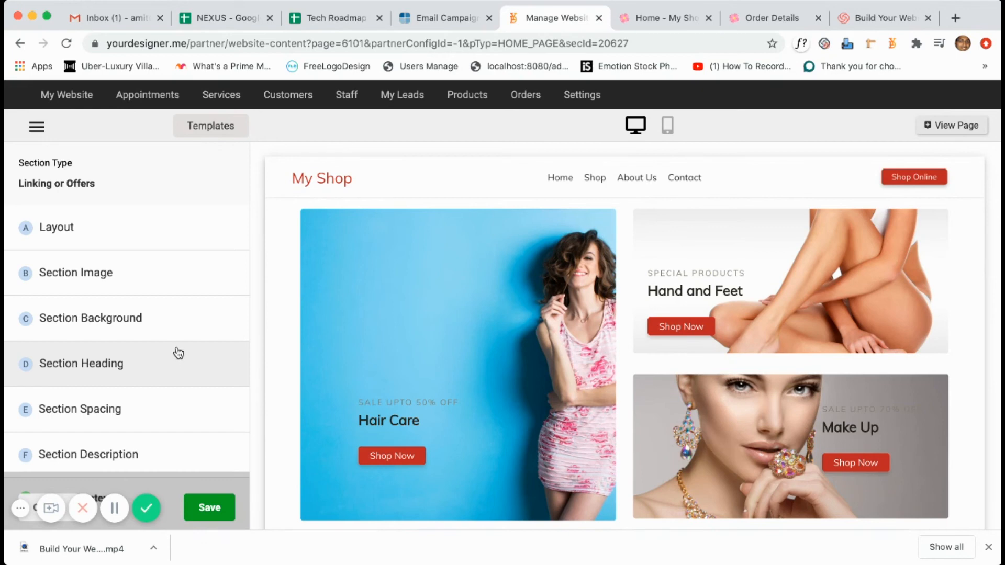
{"action": "left_click", "coordinate": [32, 129]}
{"action": "scroll", "coordinate": [100, 377], "scroll_direction": "down", "scroll_amount": 1}
{"action": "left_click", "coordinate": [93, 446]}
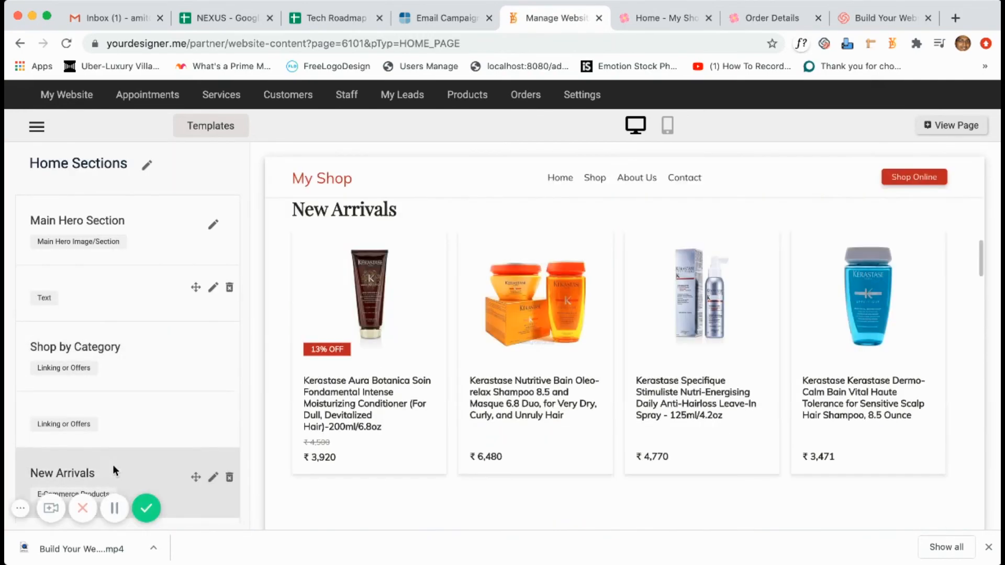
Add a grid-layout E-Commerce Products section headed 'Bestsellers'.
{"action": "scroll", "coordinate": [112, 464], "scroll_direction": "down", "scroll_amount": 4}
{"action": "left_click", "coordinate": [104, 477]}
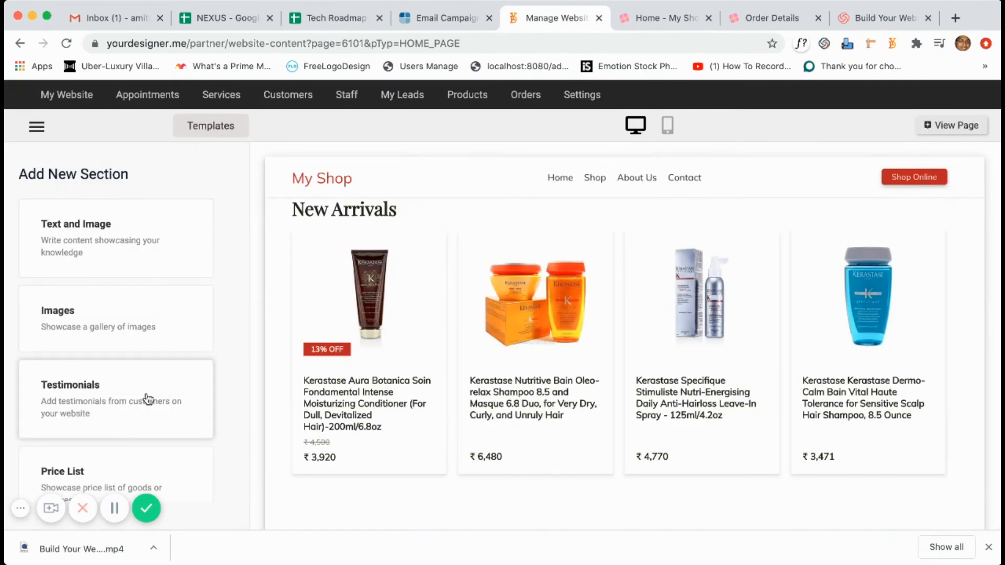
{"action": "scroll", "coordinate": [148, 400], "scroll_direction": "down", "scroll_amount": 10}
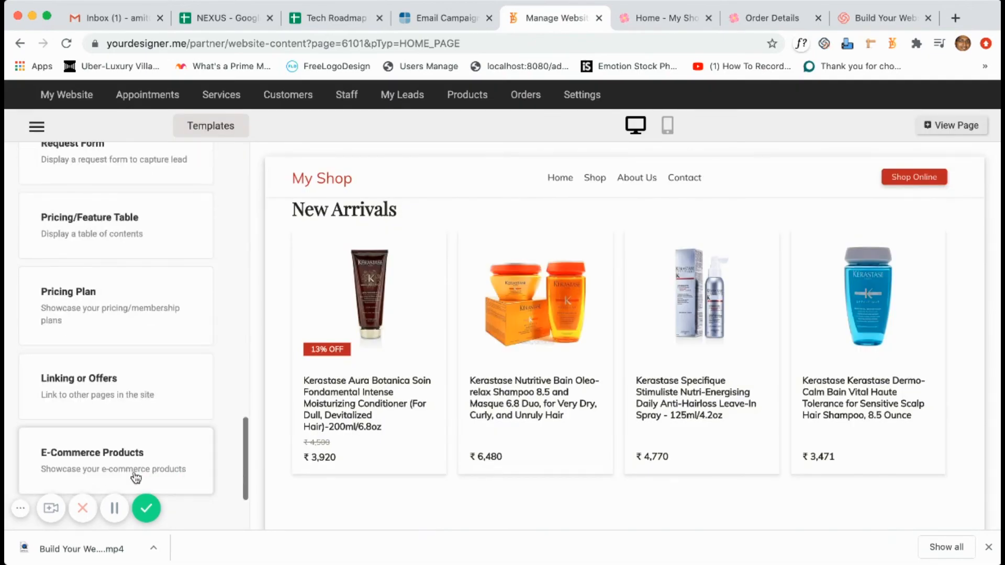
{"action": "left_click", "coordinate": [175, 440]}
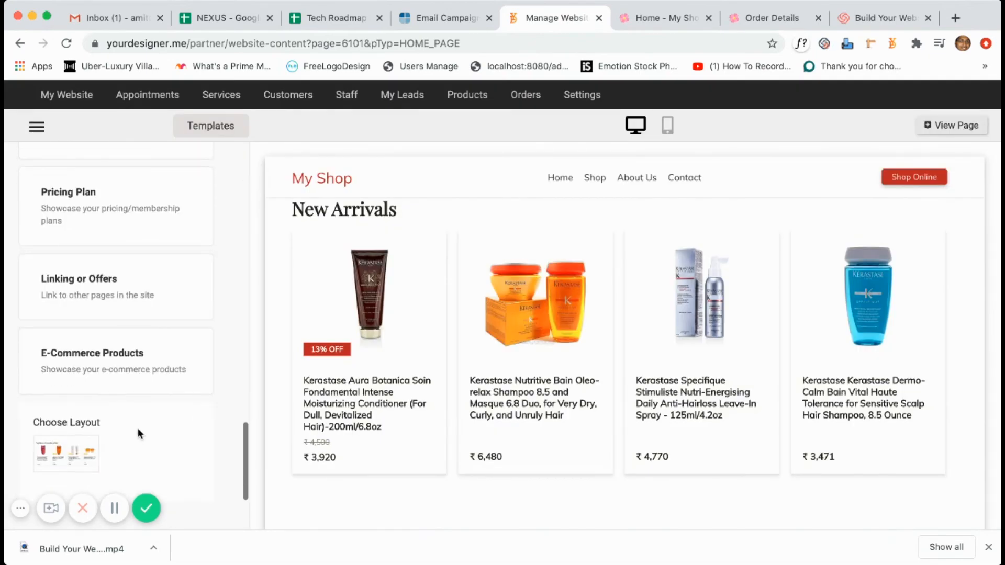
{"action": "left_click", "coordinate": [87, 450]}
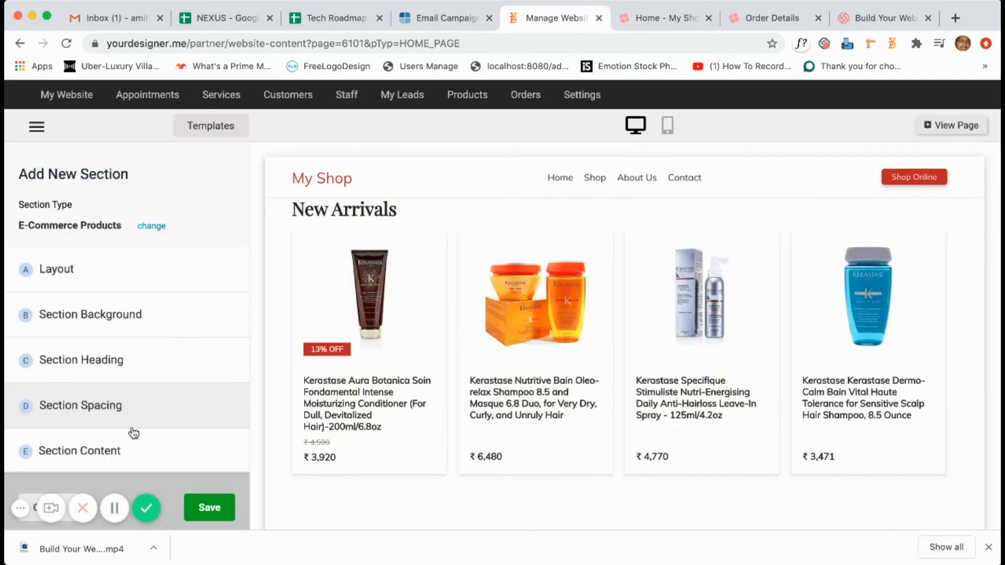
{"action": "left_click", "coordinate": [123, 360]}
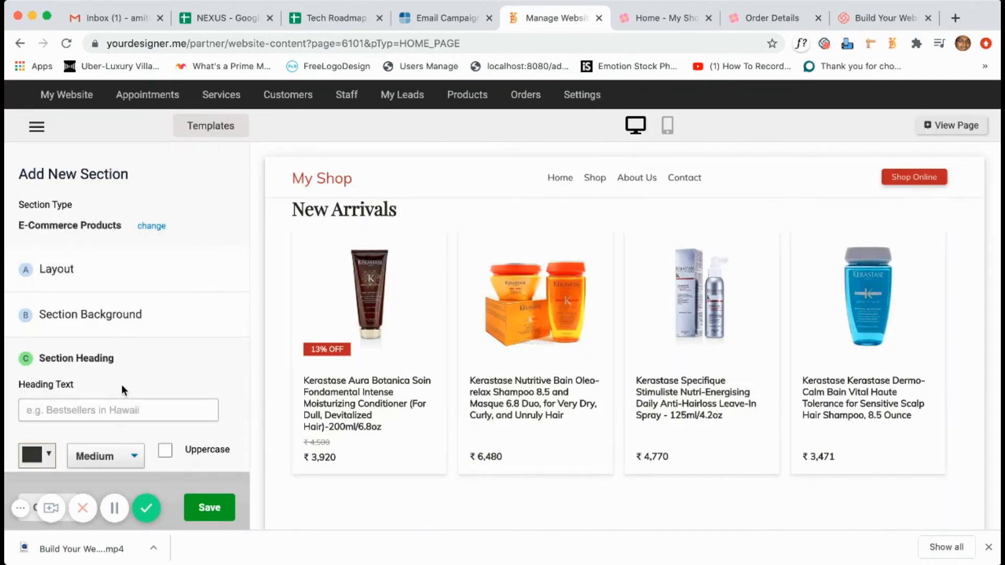
{"action": "left_click", "coordinate": [121, 411]}
{"action": "type", "text": "Bestsellers"}
{"action": "key", "text": "Tab"}
Pick four products (two Luxliss keratin items, the Luxliss travel kit, Lakme Nail Color Remover) and save.
{"action": "scroll", "coordinate": [219, 355], "scroll_direction": "down", "scroll_amount": 2}
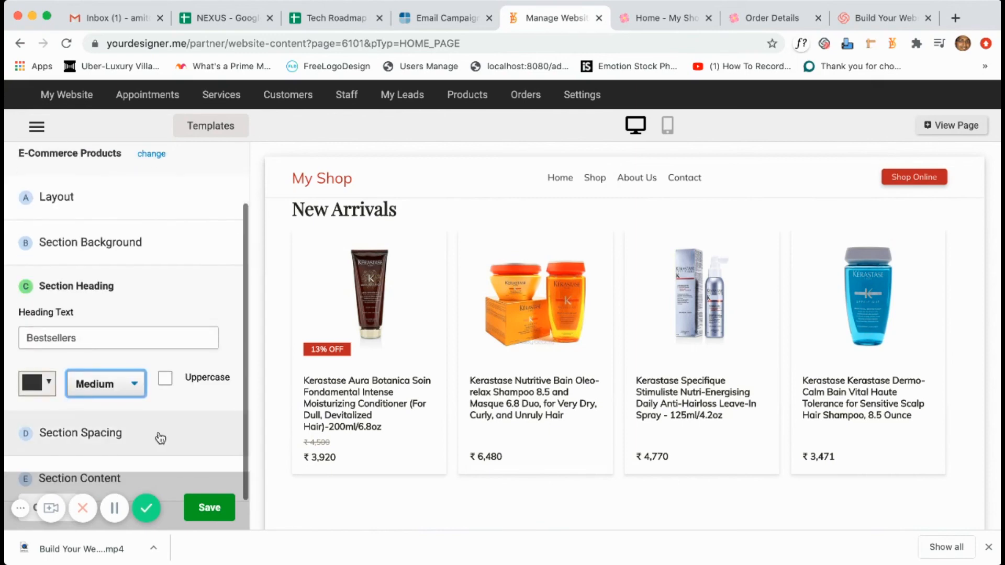
{"action": "left_click", "coordinate": [152, 476]}
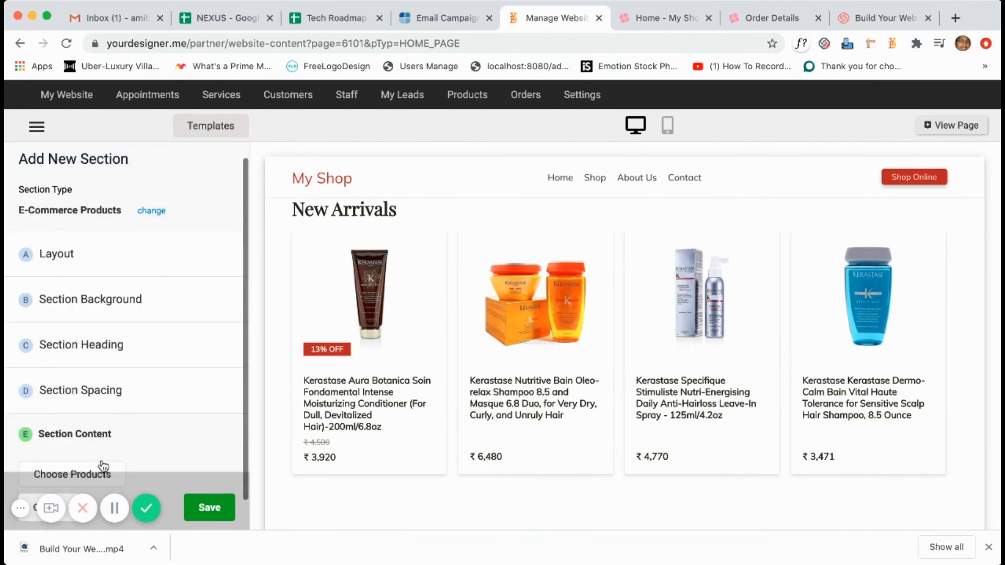
{"action": "left_click", "coordinate": [72, 474]}
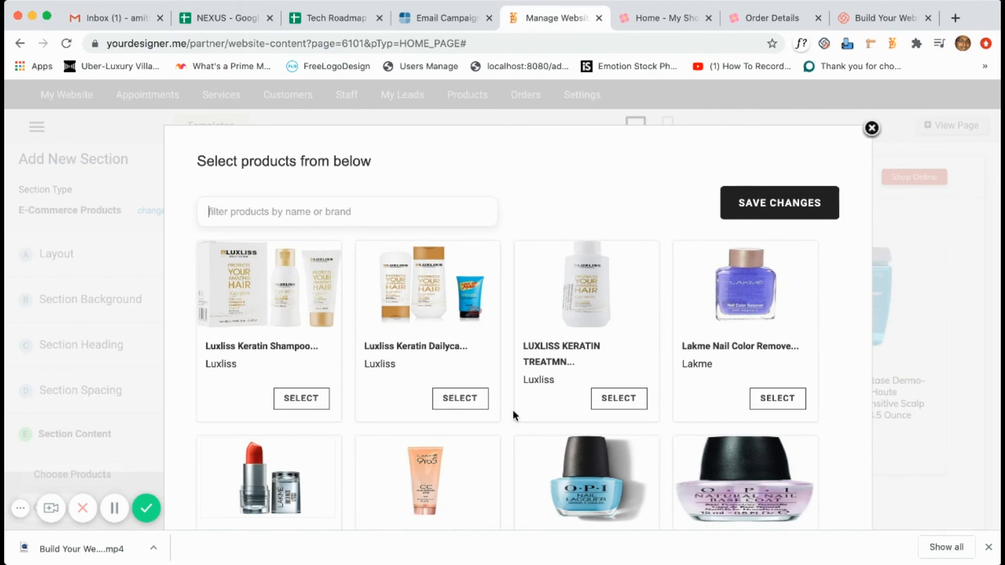
{"action": "left_click", "coordinate": [460, 399]}
{"action": "left_click", "coordinate": [619, 399]}
{"action": "scroll", "coordinate": [612, 482], "scroll_direction": "down", "scroll_amount": 2}
{"action": "scroll", "coordinate": [611, 482], "scroll_direction": "down", "scroll_amount": 2}
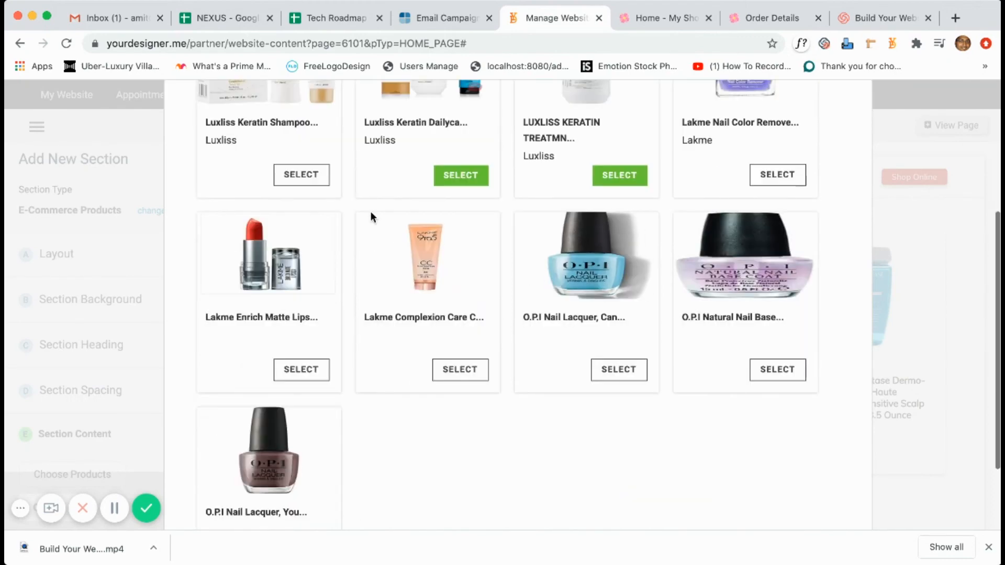
{"action": "left_click", "coordinate": [316, 173]}
{"action": "left_click", "coordinate": [788, 179]}
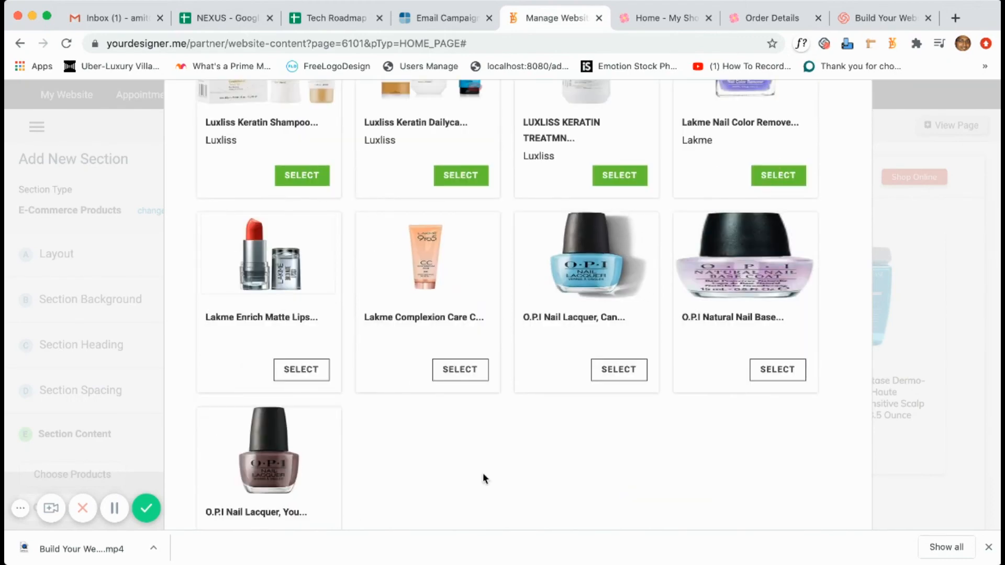
{"action": "scroll", "coordinate": [482, 478], "scroll_direction": "down", "scroll_amount": 2}
{"action": "scroll", "coordinate": [492, 442], "scroll_direction": "up", "scroll_amount": 5}
{"action": "left_click", "coordinate": [787, 204]}
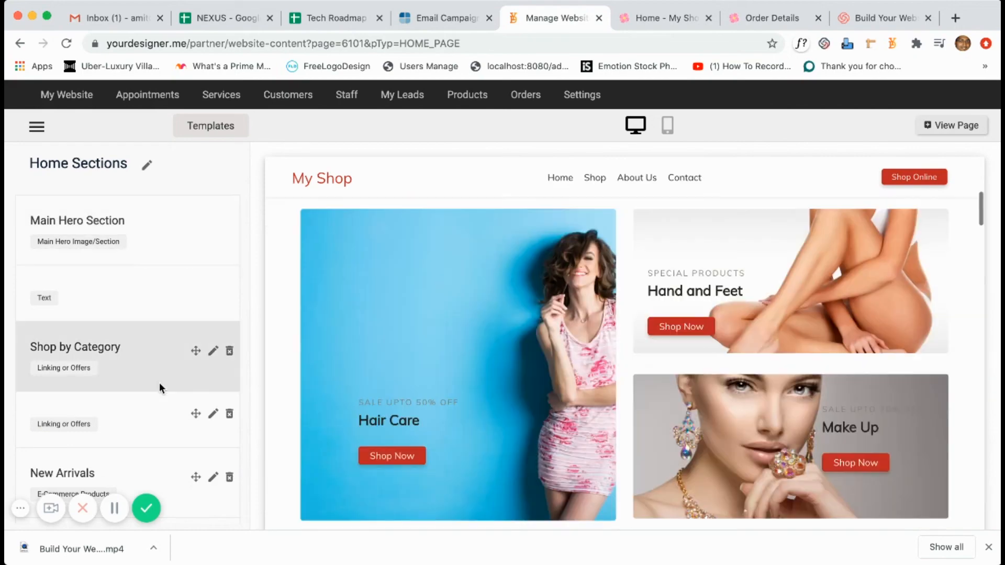
Drag the Bestsellers section above New Arrivals and open the live shop home page.
{"action": "scroll", "coordinate": [160, 383], "scroll_direction": "down", "scroll_amount": 5}
{"action": "left_click", "coordinate": [158, 388]}
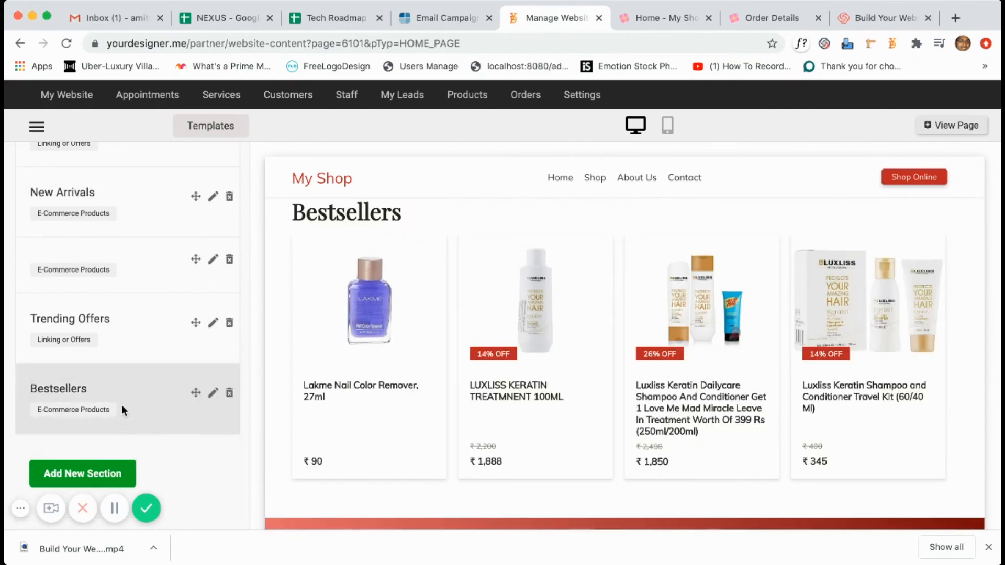
{"action": "left_click_drag", "start_coordinate": [121, 406], "coordinate": [118, 287]}
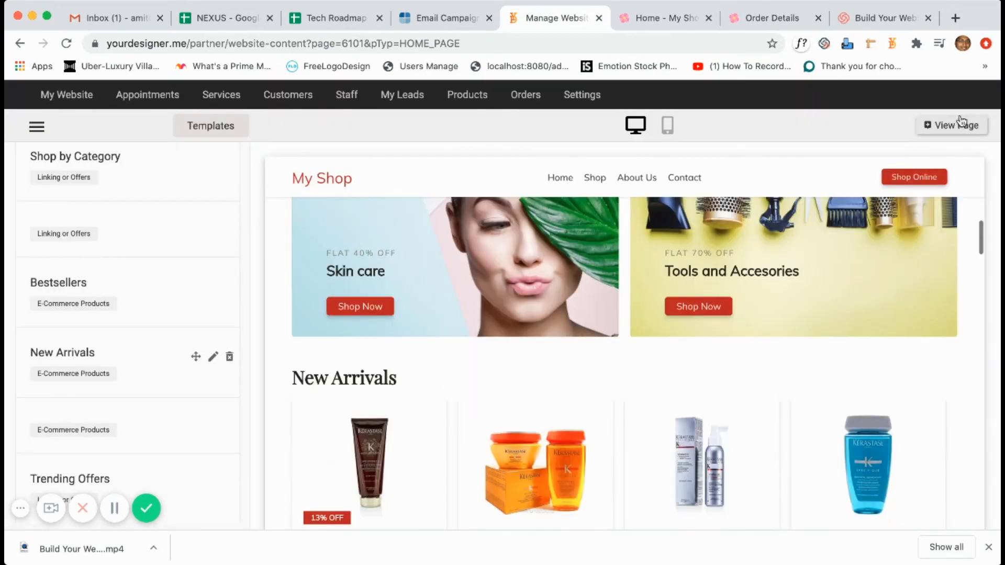
{"action": "left_click", "coordinate": [961, 126]}
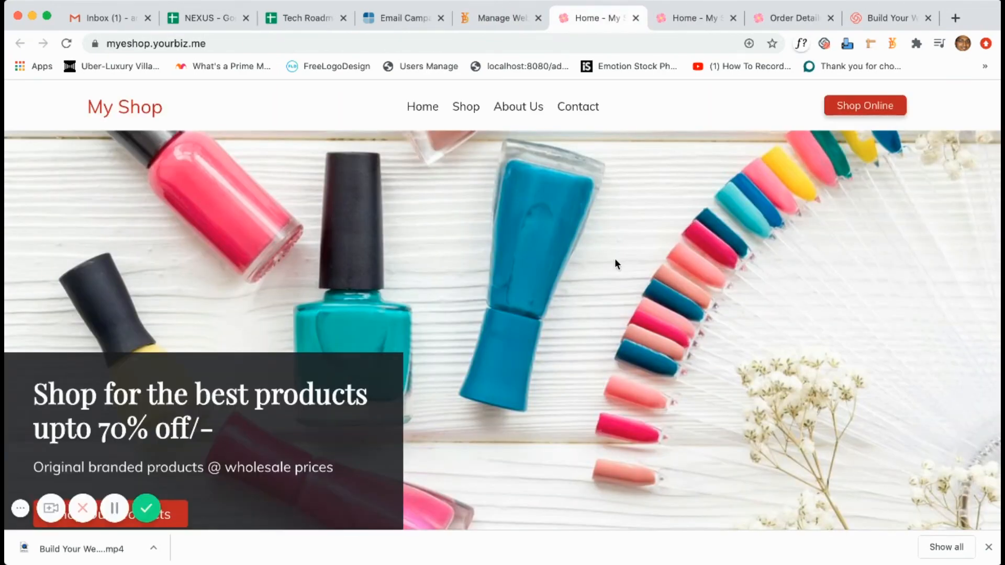
On the live shop home page, find the Bestsellers grid and open the Luxliss Keratin Treatment 100ML product.
{"action": "left_click", "coordinate": [492, 18]}
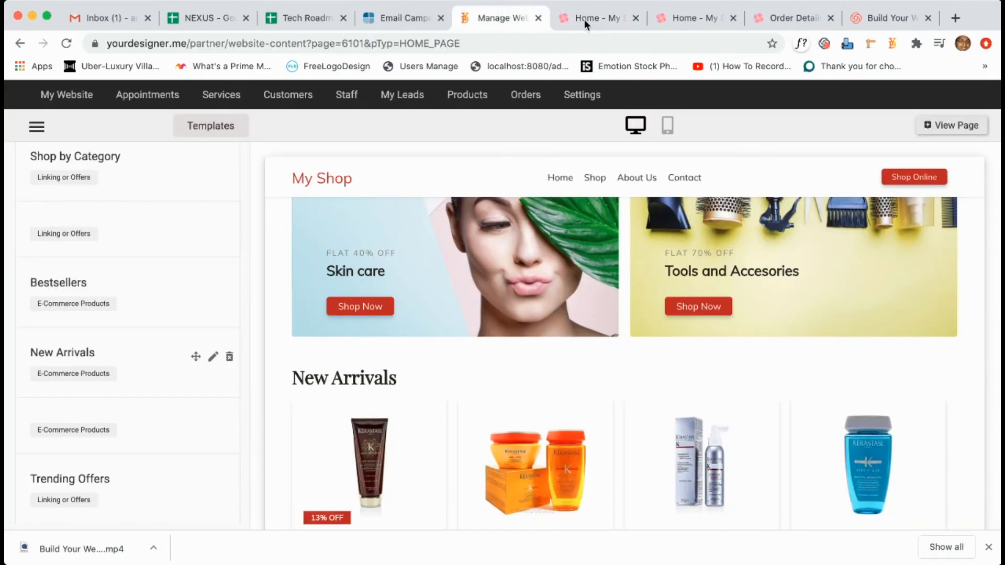
{"action": "left_click", "coordinate": [584, 20]}
{"action": "scroll", "coordinate": [302, 129], "scroll_direction": "up", "scroll_amount": 15}
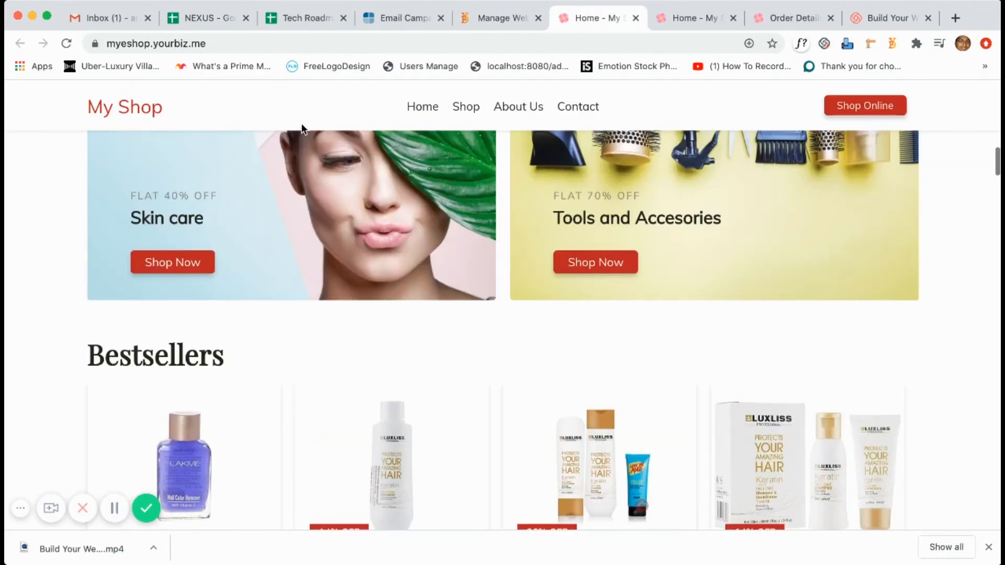
{"action": "scroll", "coordinate": [301, 126], "scroll_direction": "down", "scroll_amount": 15}
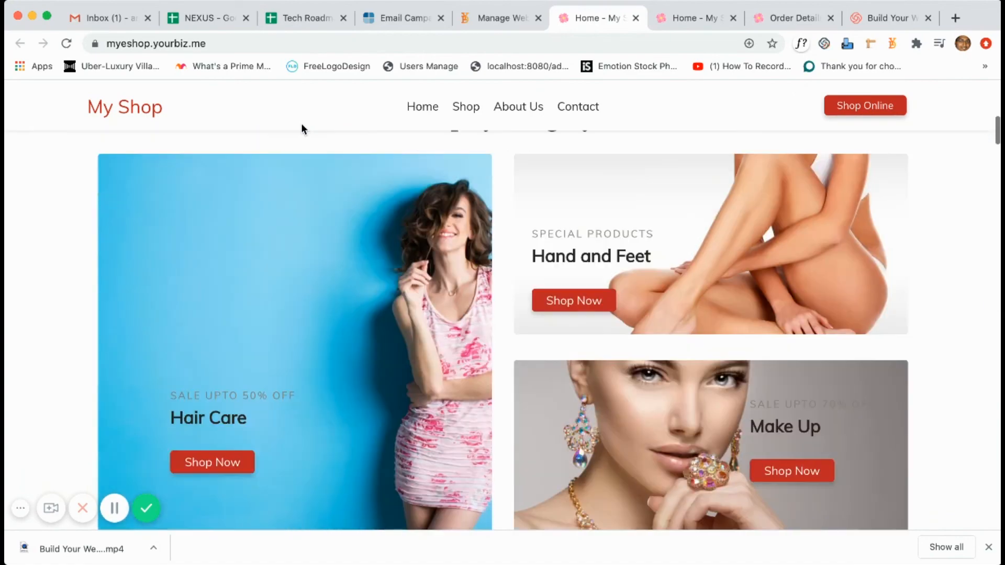
{"action": "scroll", "coordinate": [301, 129], "scroll_direction": "down", "scroll_amount": 1}
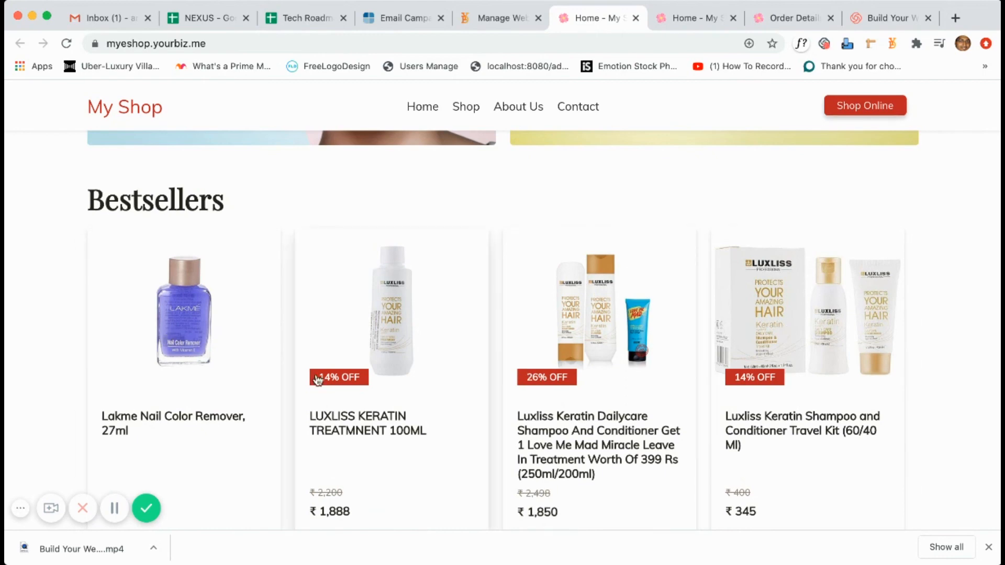
{"action": "scroll", "coordinate": [407, 370], "scroll_direction": "down", "scroll_amount": 3}
{"action": "left_click", "coordinate": [407, 371]}
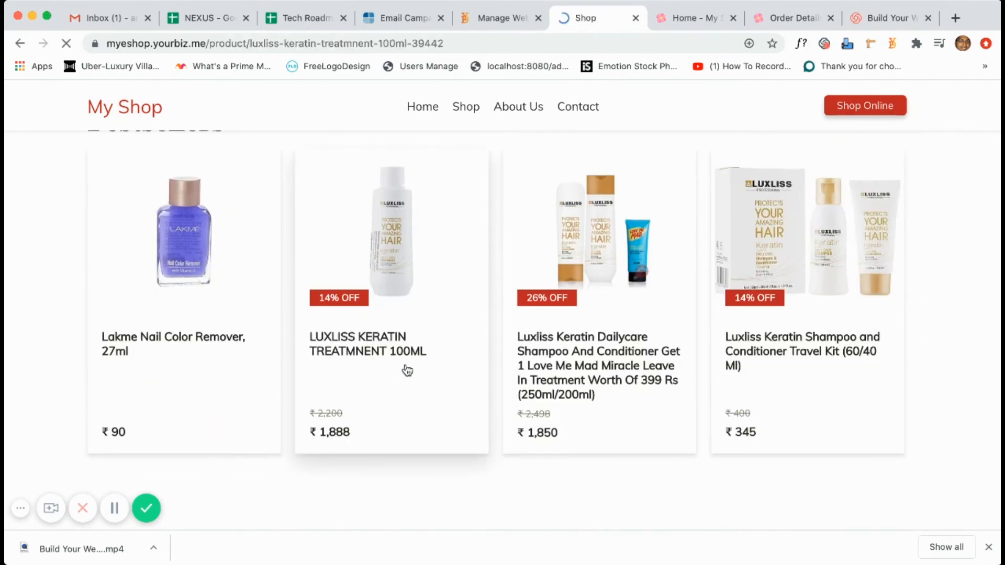
Add the ₹1,888 Luxliss keratin treatment to the cart, then return to the website editor.
{"action": "scroll", "coordinate": [407, 371], "scroll_direction": "down", "scroll_amount": 4}
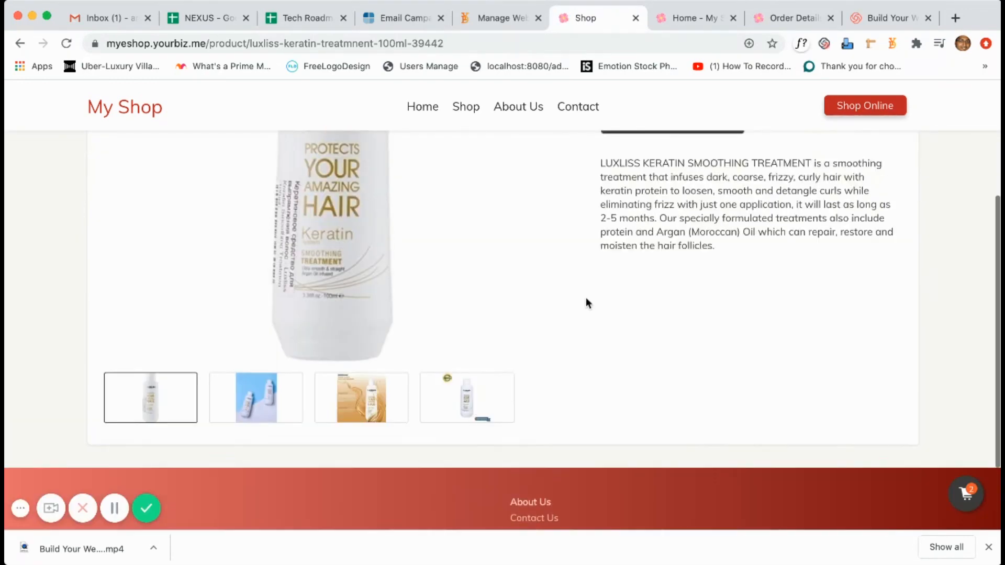
{"action": "scroll", "coordinate": [585, 301], "scroll_direction": "up", "scroll_amount": 5}
{"action": "left_click", "coordinate": [670, 324]}
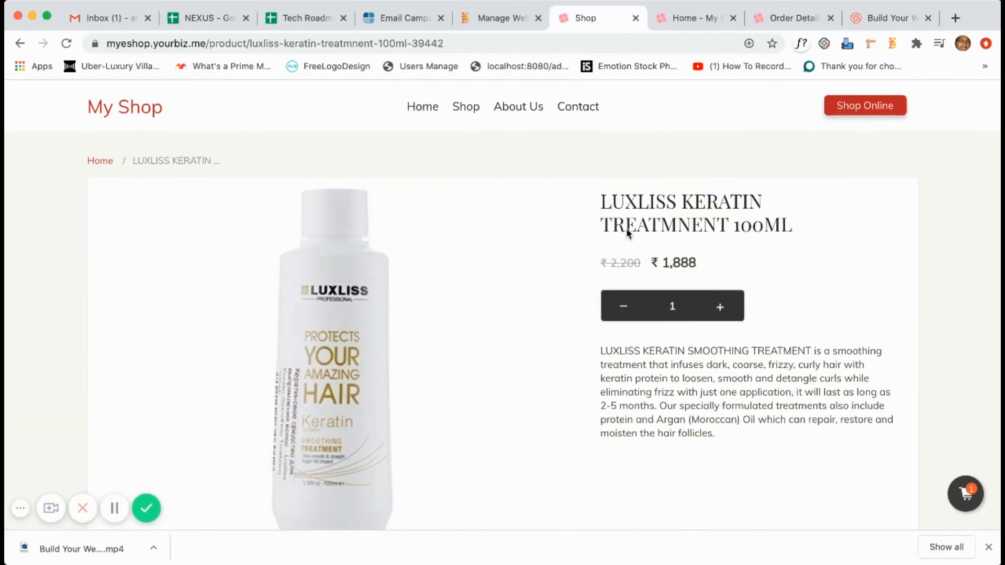
{"action": "left_click", "coordinate": [503, 18]}
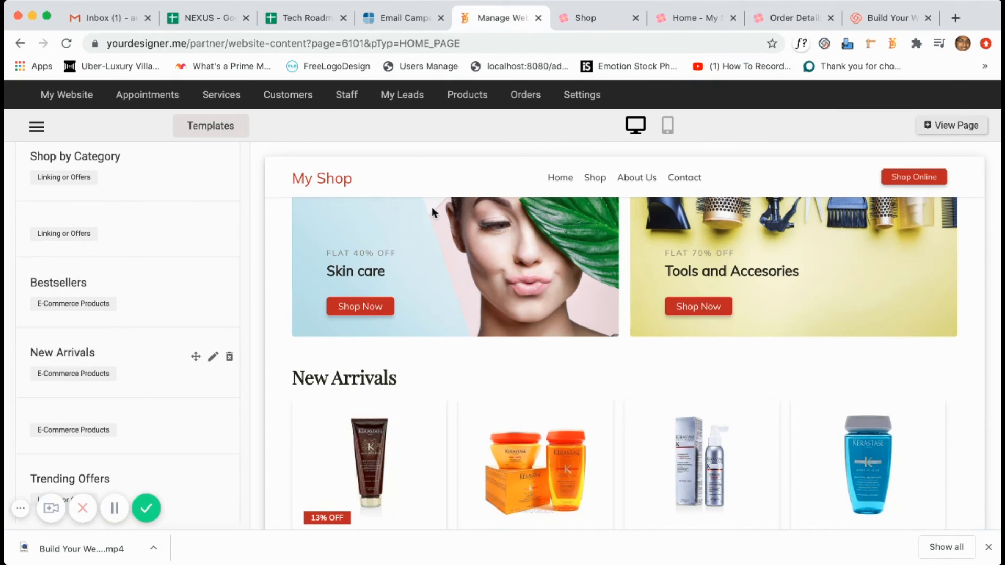